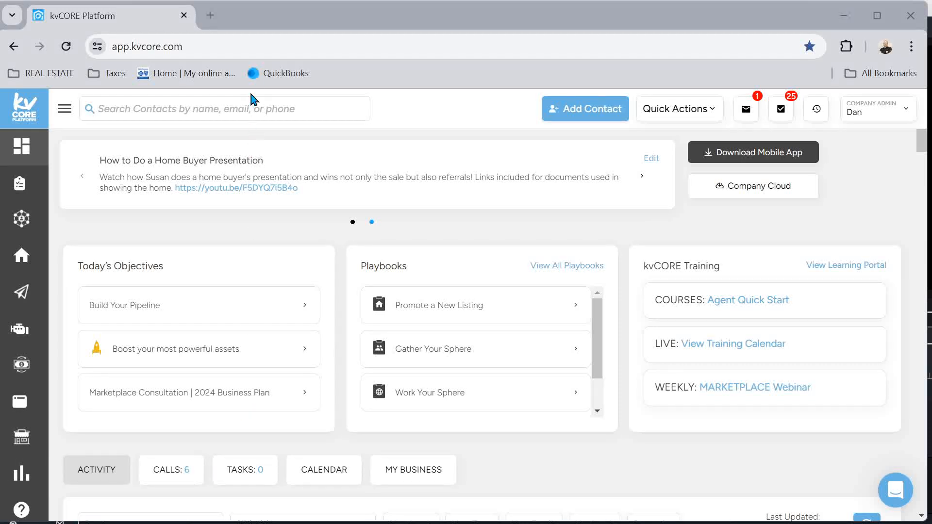
Open the Marketing tools page from the expanded kvCORE sidebar
{"action": "left_click", "coordinate": [61, 110]}
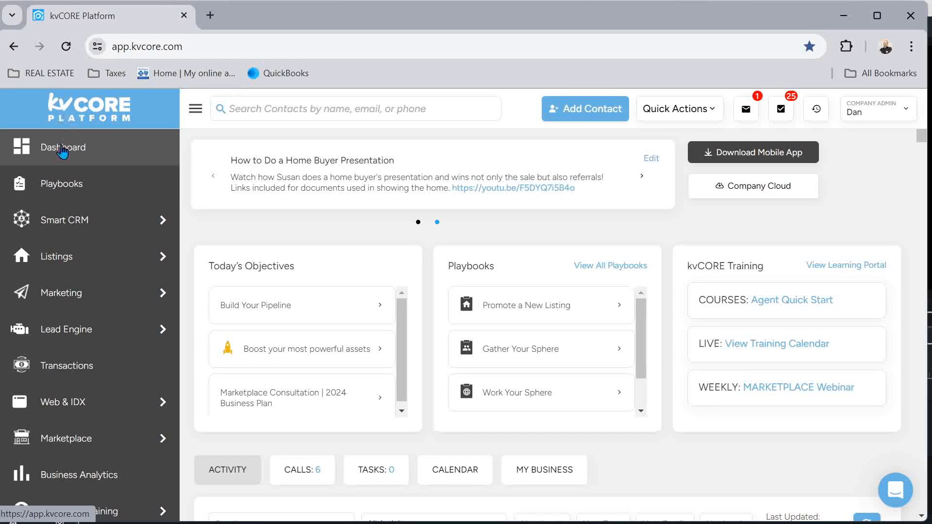
{"action": "mouse_move", "coordinate": [76, 294]}
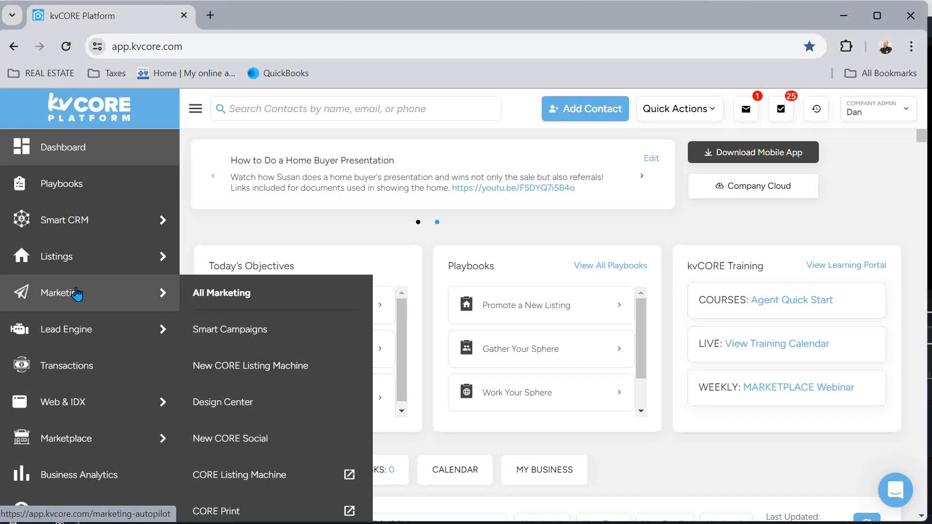
{"action": "left_click", "coordinate": [77, 294]}
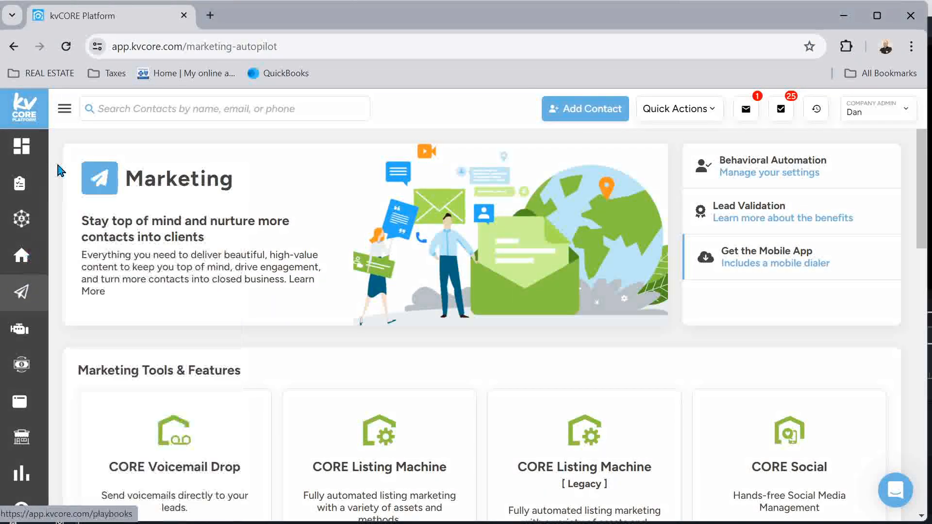
Scroll to the CORE Present card and launch it in a new tab with Get Started
{"action": "left_click", "coordinate": [65, 111]}
{"action": "mouse_move", "coordinate": [140, 304]}
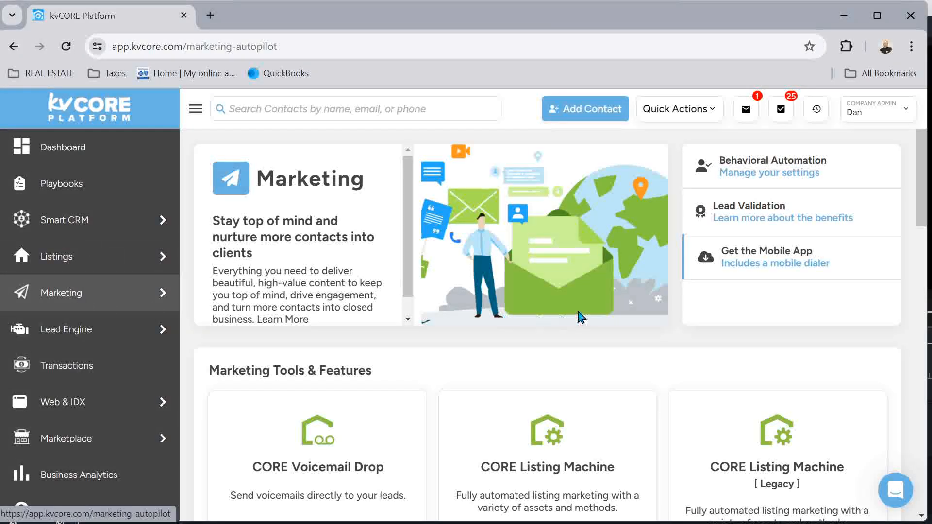
{"action": "scroll", "coordinate": [581, 316], "scroll_direction": "down", "scroll_amount": 2}
{"action": "scroll", "coordinate": [582, 317], "scroll_direction": "down", "scroll_amount": 7}
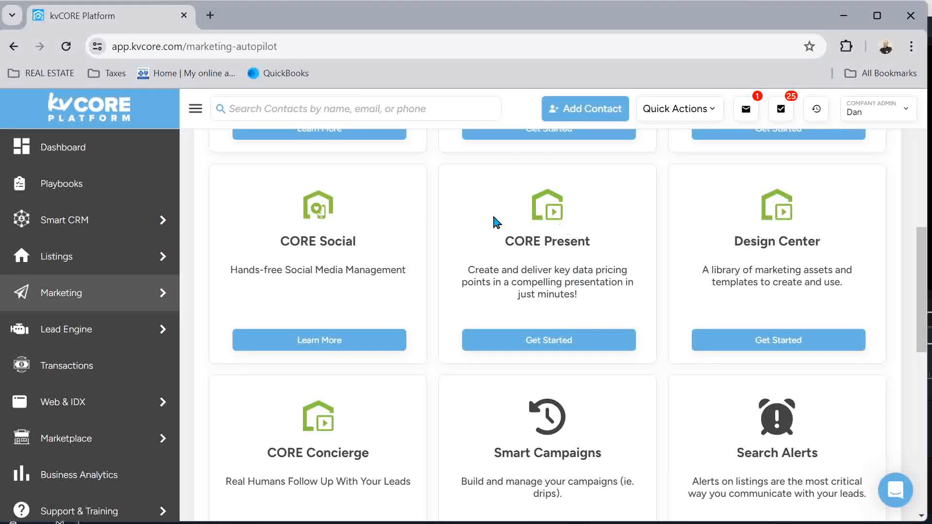
{"action": "left_click", "coordinate": [563, 345]}
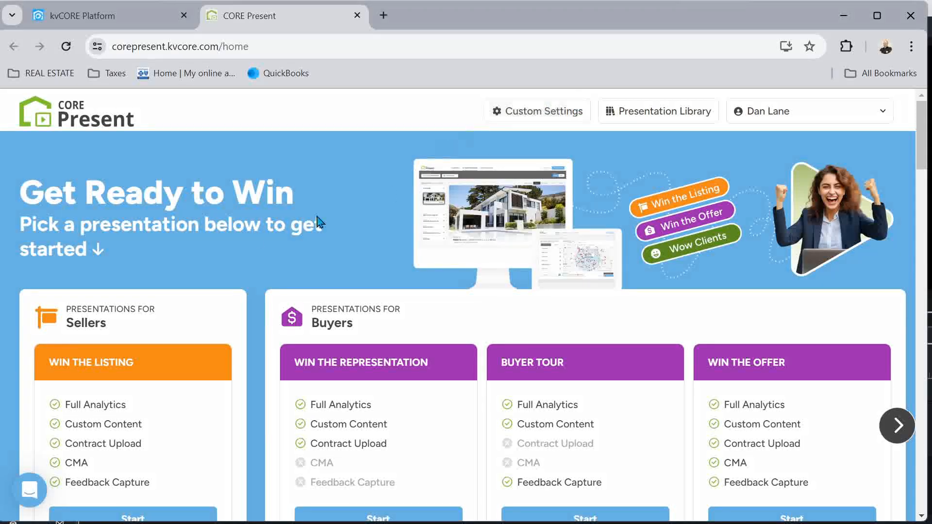
Start a Win the Listing presentation from the Sellers section
{"action": "scroll", "coordinate": [182, 265], "scroll_direction": "down", "scroll_amount": 1}
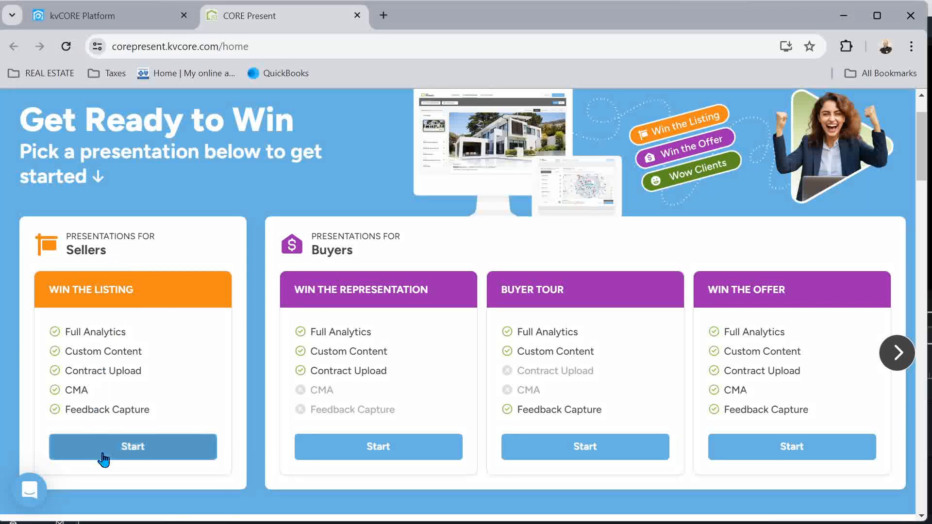
{"action": "left_click", "coordinate": [136, 453]}
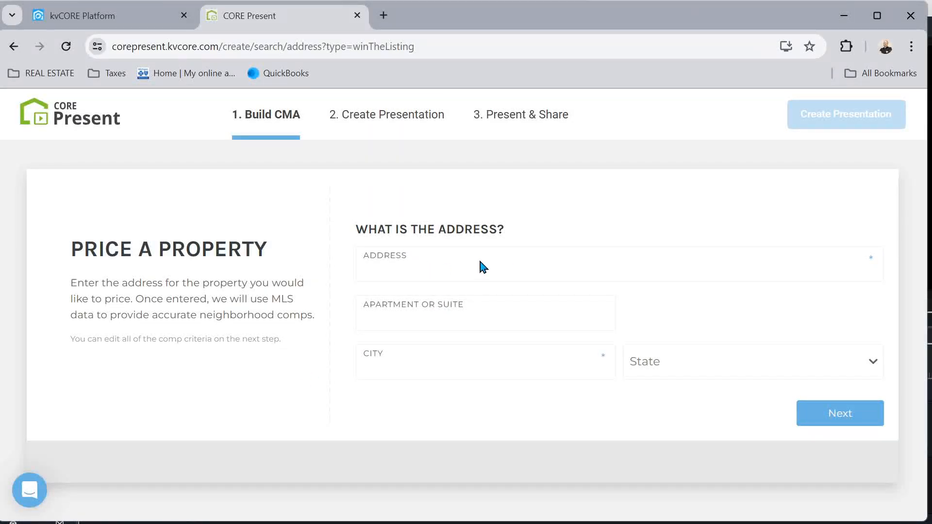
{"action": "left_click", "coordinate": [451, 266]}
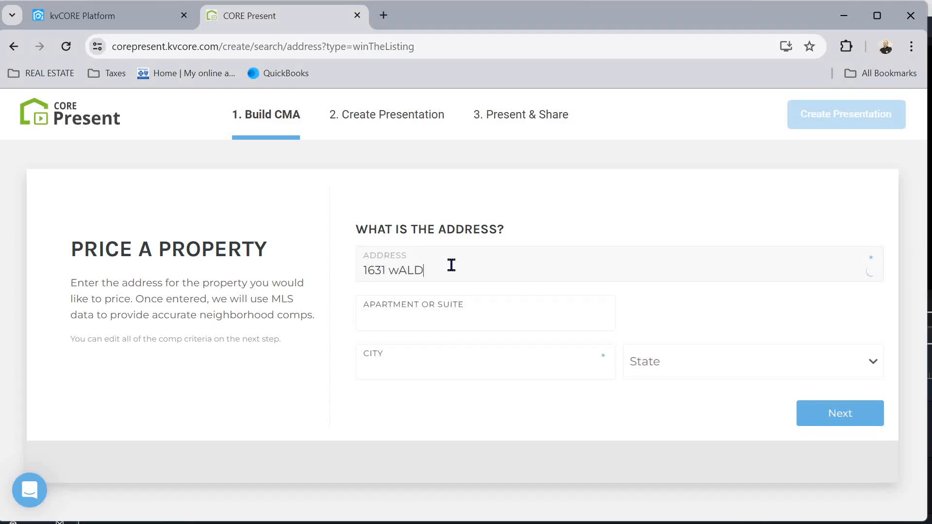
{"action": "key", "text": "Caps_Lock"}
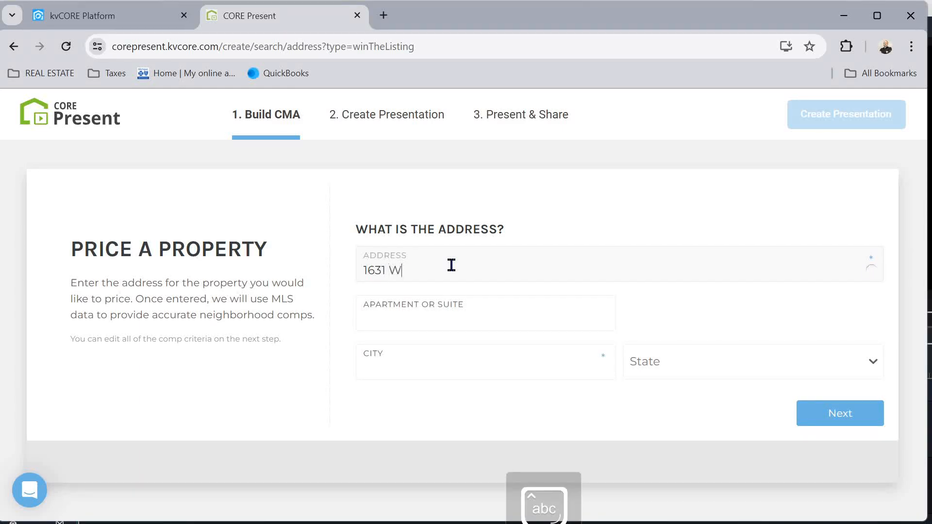
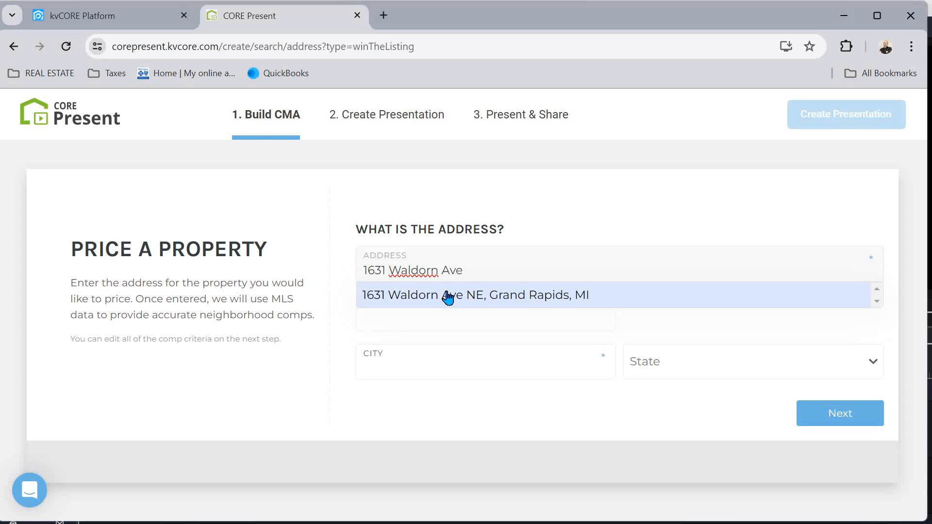
{"action": "left_click", "coordinate": [513, 305]}
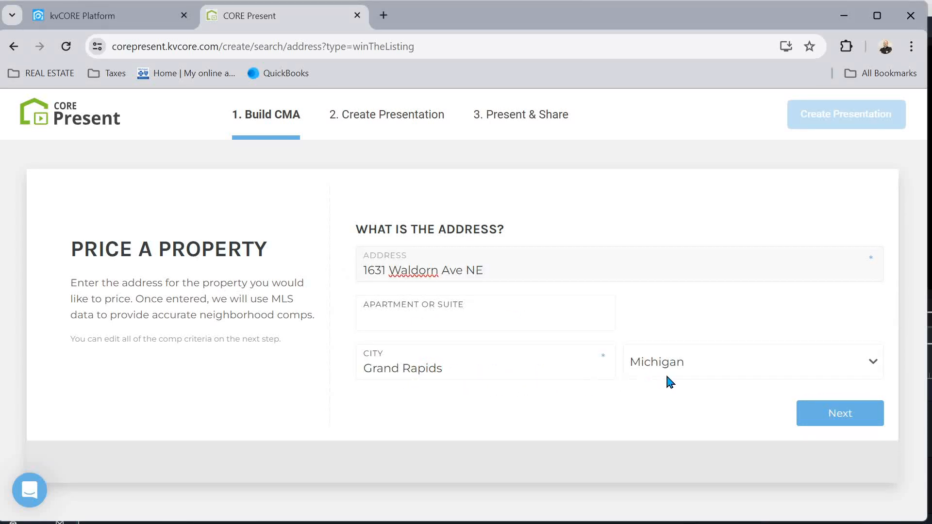
Confirm the single-family property details and continue to Comparable Details
{"action": "left_click", "coordinate": [854, 415]}
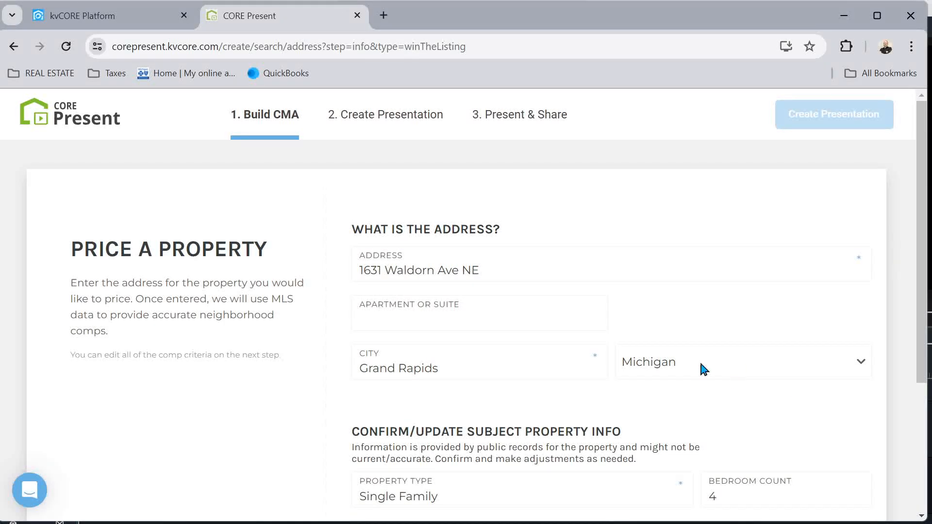
{"action": "scroll", "coordinate": [564, 273], "scroll_direction": "down", "scroll_amount": 1}
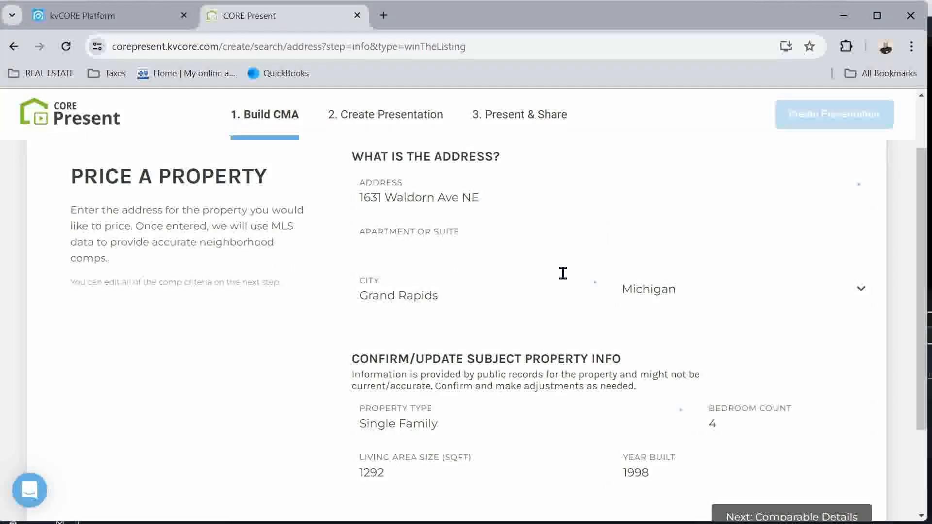
{"action": "scroll", "coordinate": [471, 313], "scroll_direction": "down", "scroll_amount": 1}
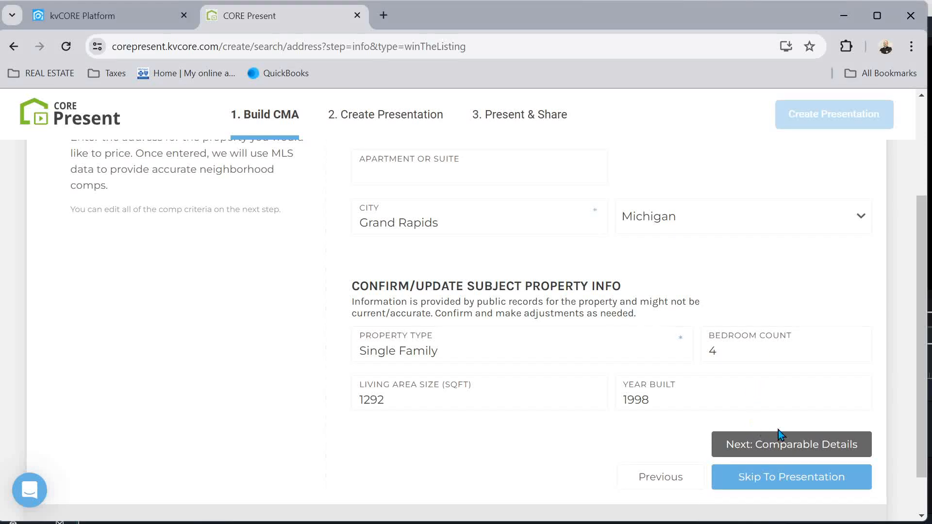
{"action": "left_click", "coordinate": [800, 450]}
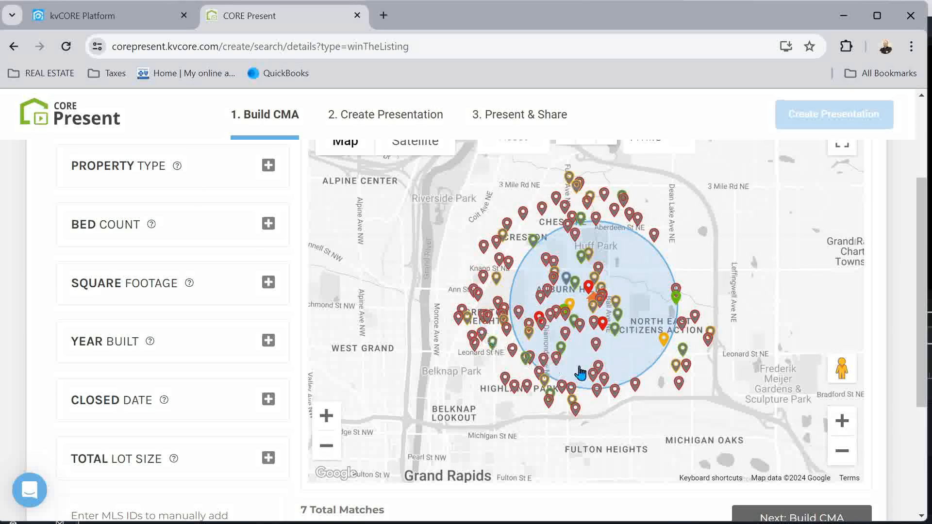
Scroll the comps map to review 7 matches within 1 mile: 2 active, 2 pending, 3 sold
{"action": "scroll", "coordinate": [530, 225], "scroll_direction": "up", "scroll_amount": 1}
{"action": "scroll", "coordinate": [530, 225], "scroll_direction": "up", "scroll_amount": 3}
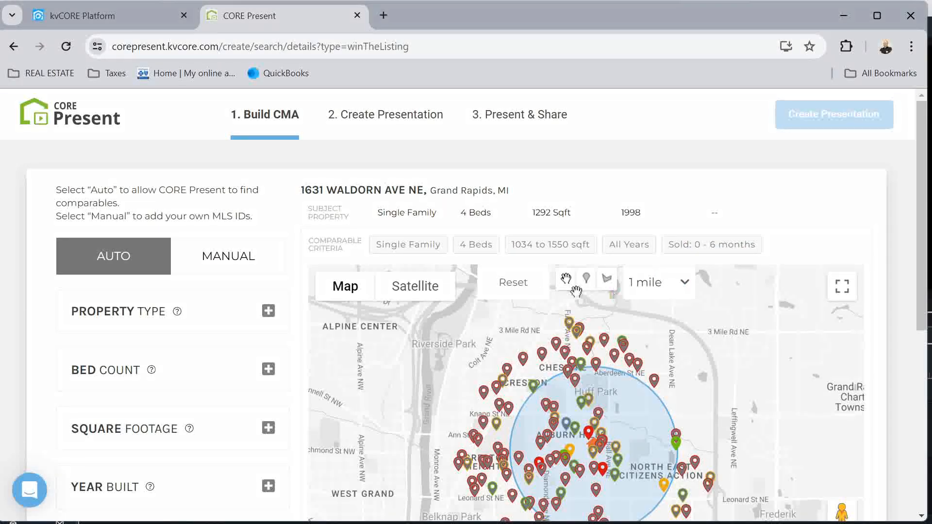
{"action": "scroll", "coordinate": [475, 310], "scroll_direction": "down", "scroll_amount": 6}
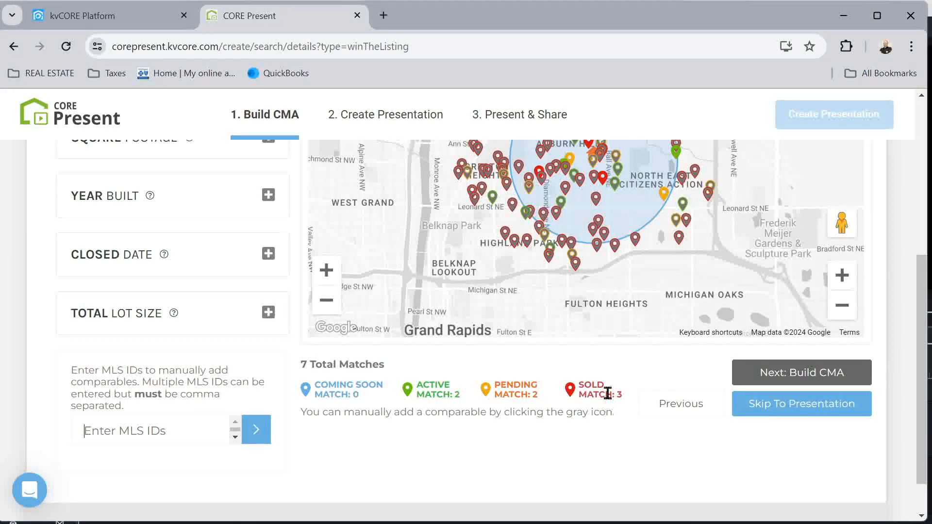
{"action": "scroll", "coordinate": [584, 375], "scroll_direction": "up", "scroll_amount": 6}
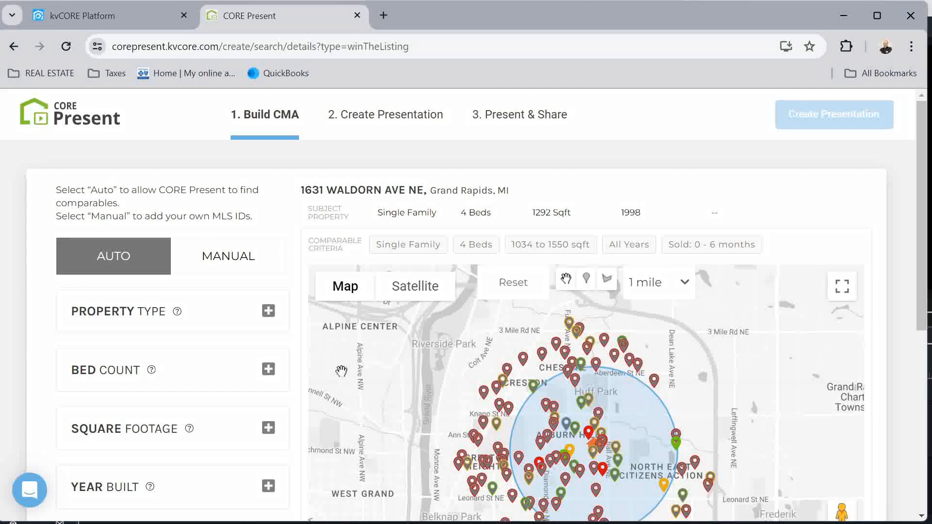
{"action": "scroll", "coordinate": [341, 372], "scroll_direction": "down", "scroll_amount": 3}
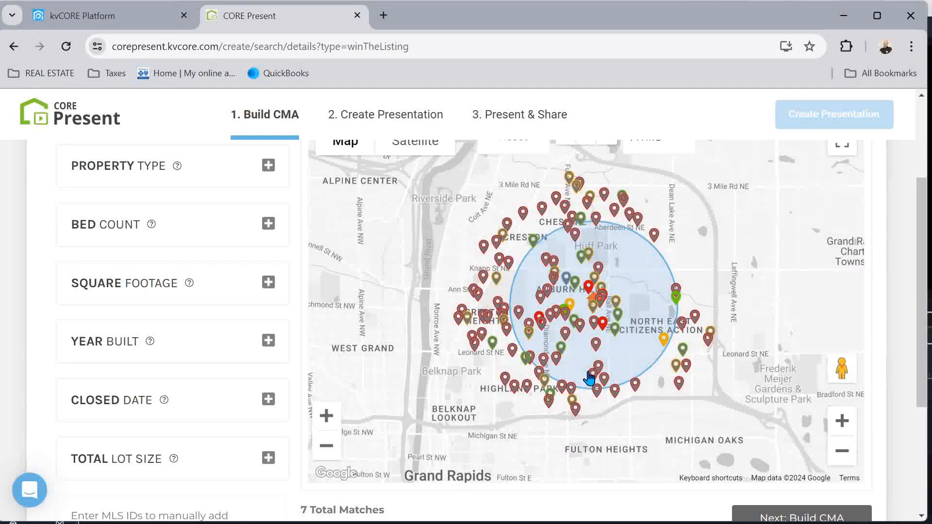
{"action": "scroll", "coordinate": [607, 427], "scroll_direction": "down", "scroll_amount": 3}
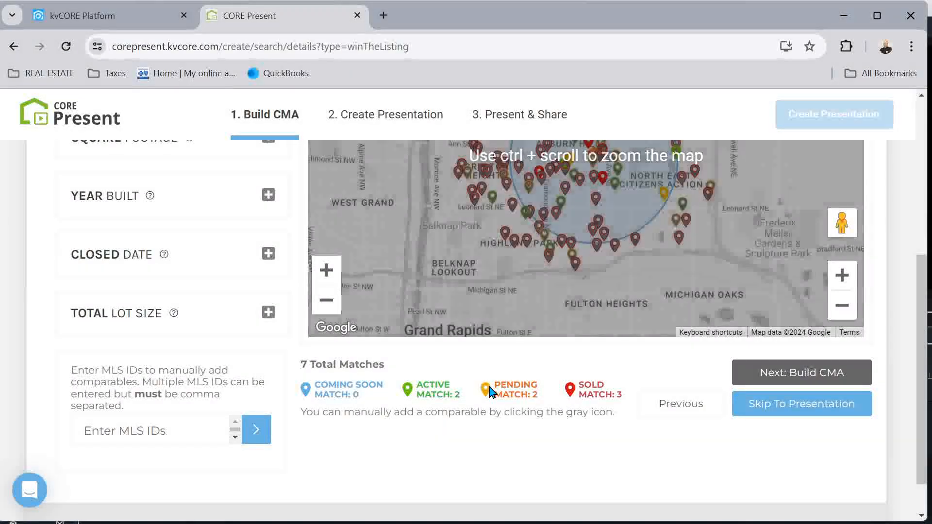
{"action": "scroll", "coordinate": [489, 390], "scroll_direction": "up", "scroll_amount": 3}
{"action": "scroll", "coordinate": [372, 312], "scroll_direction": "up", "scroll_amount": 2}
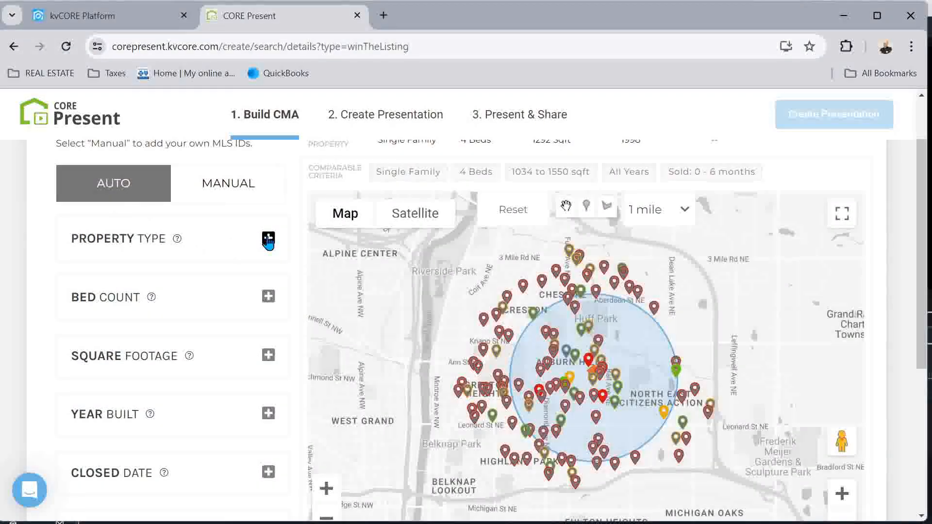
Inspect the Property Type and Bed Count criteria and the 1,040–1,560 sq ft Square Footage range
{"action": "left_click", "coordinate": [269, 240]}
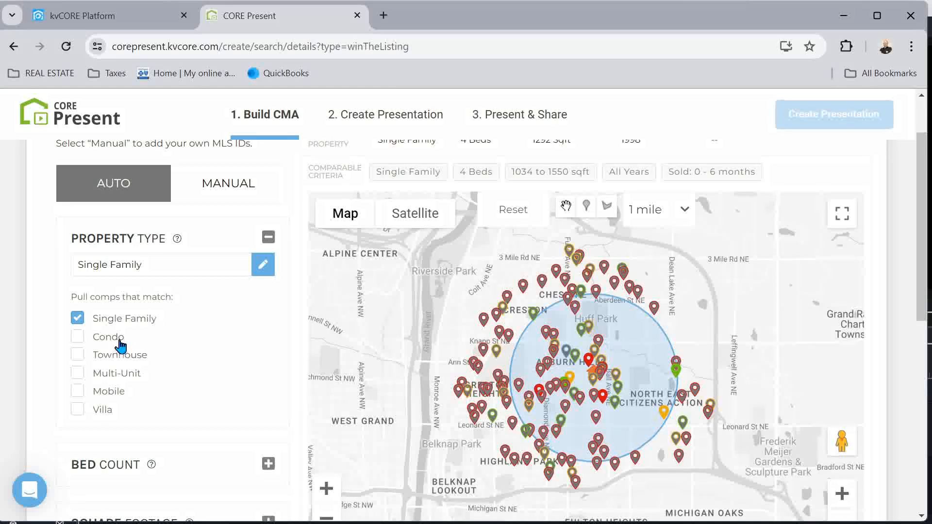
{"action": "left_click", "coordinate": [268, 237]}
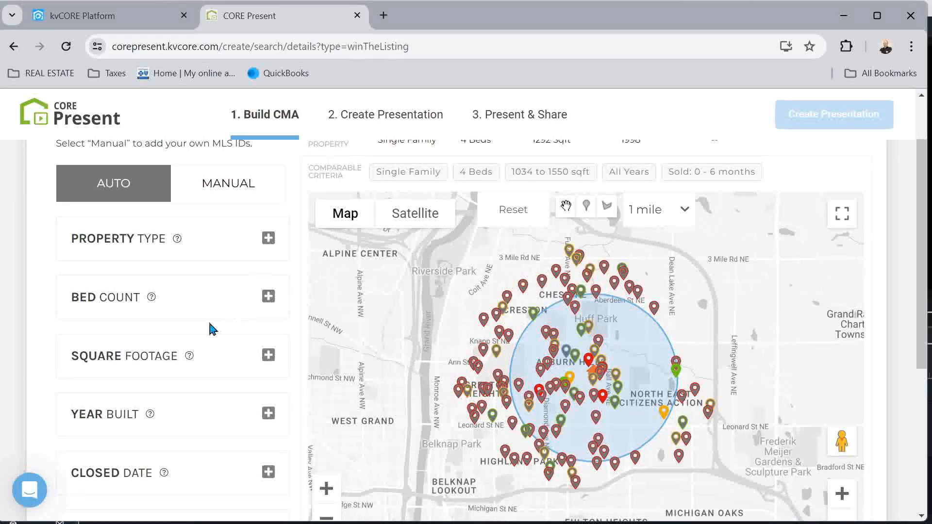
{"action": "left_click", "coordinate": [268, 296]}
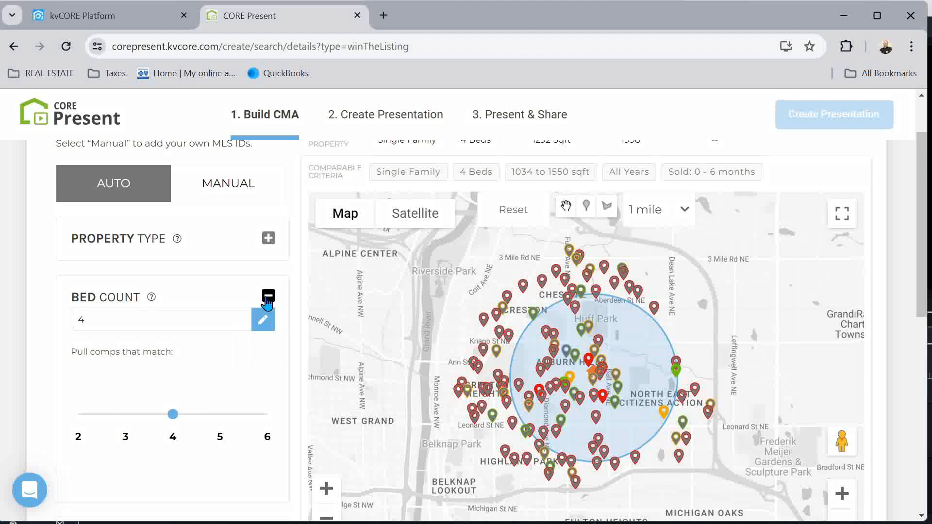
{"action": "left_click", "coordinate": [267, 297]}
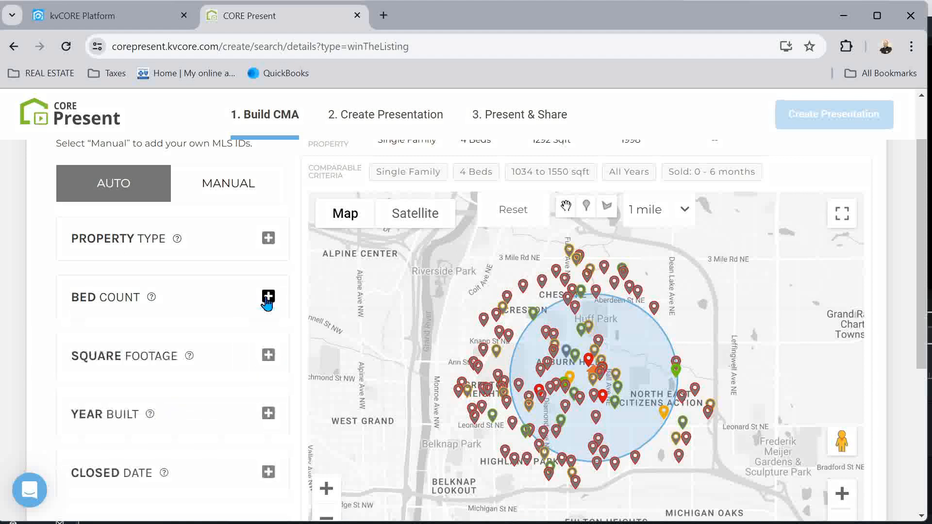
{"action": "left_click", "coordinate": [269, 355]}
{"action": "scroll", "coordinate": [236, 372], "scroll_direction": "down", "scroll_amount": 3}
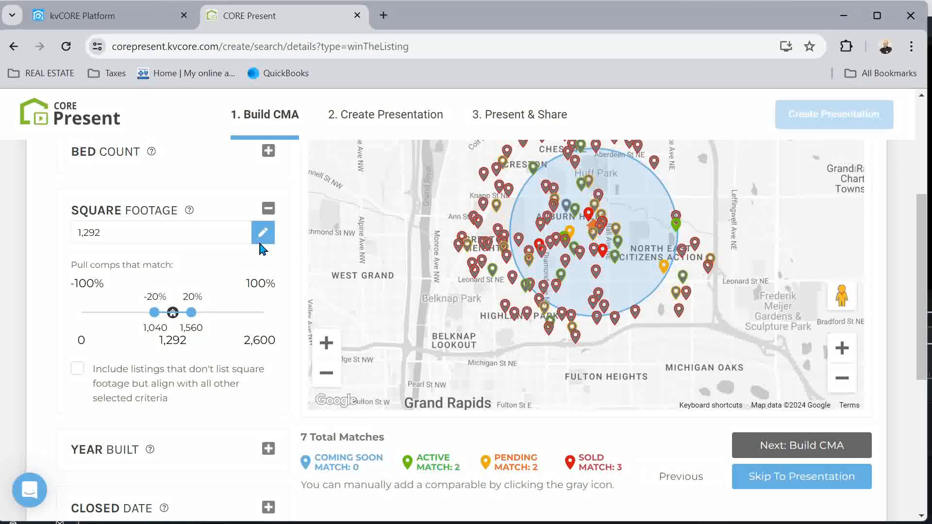
Apply a 1988–2008 Year Built range, then clear it to restore all 7 matches
{"action": "left_click", "coordinate": [269, 209]}
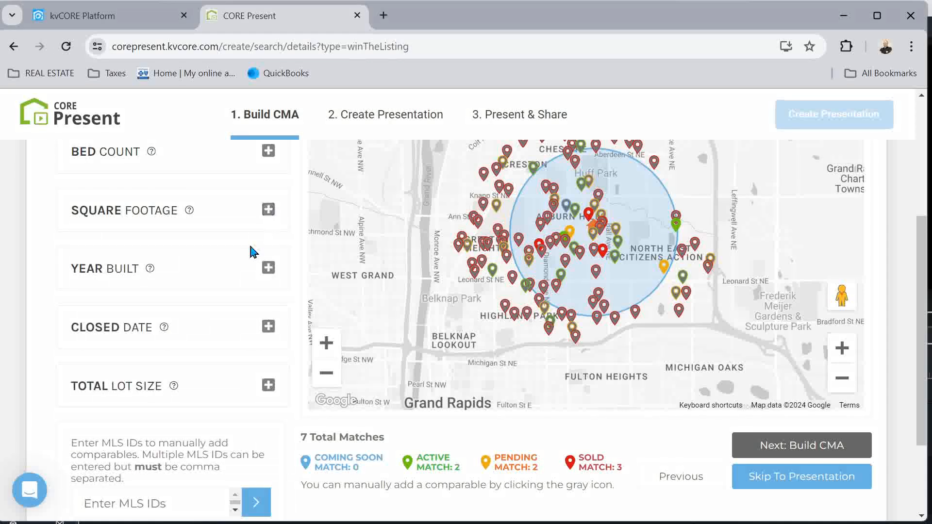
{"action": "left_click", "coordinate": [268, 267]}
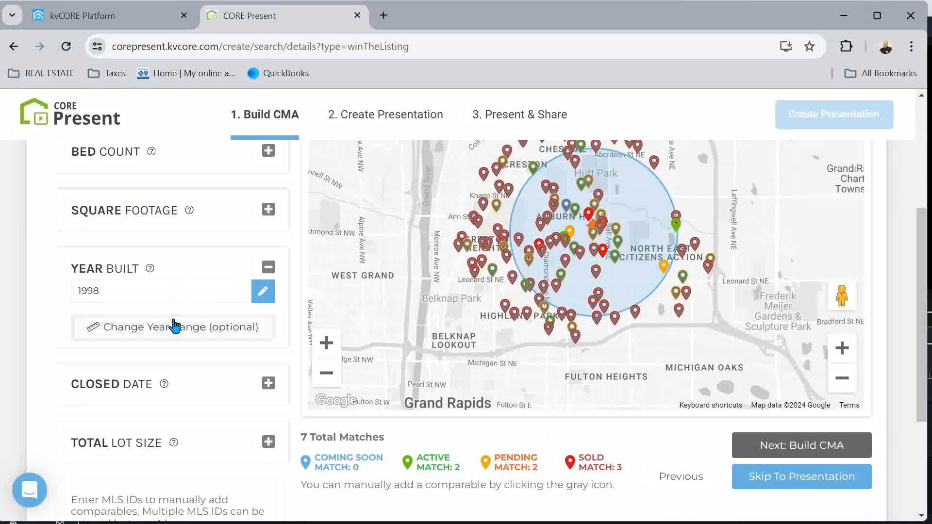
{"action": "left_click", "coordinate": [138, 331]}
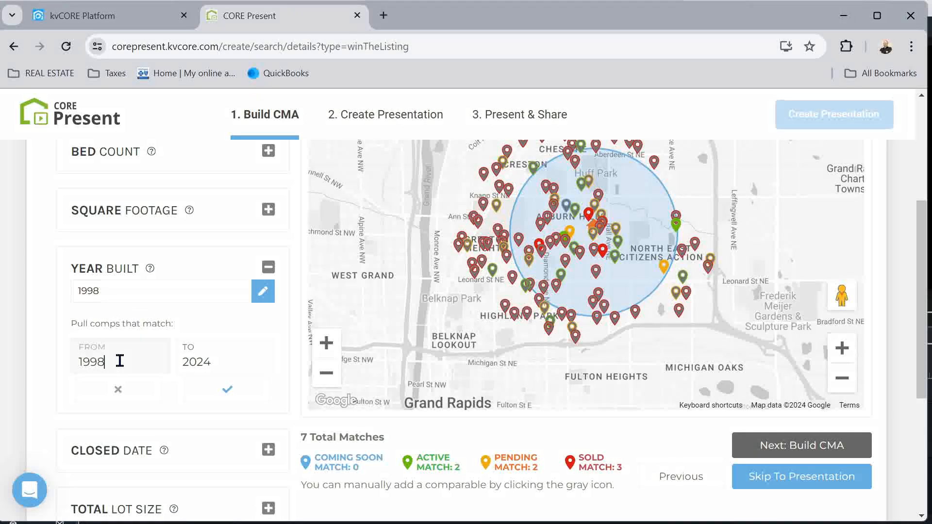
{"action": "left_click_drag", "start_coordinate": [121, 360], "coordinate": [72, 366]}
{"action": "type", "text": "1988"}
{"action": "left_click_drag", "start_coordinate": [213, 365], "coordinate": [169, 365]}
{"action": "type", "text": "2008"}
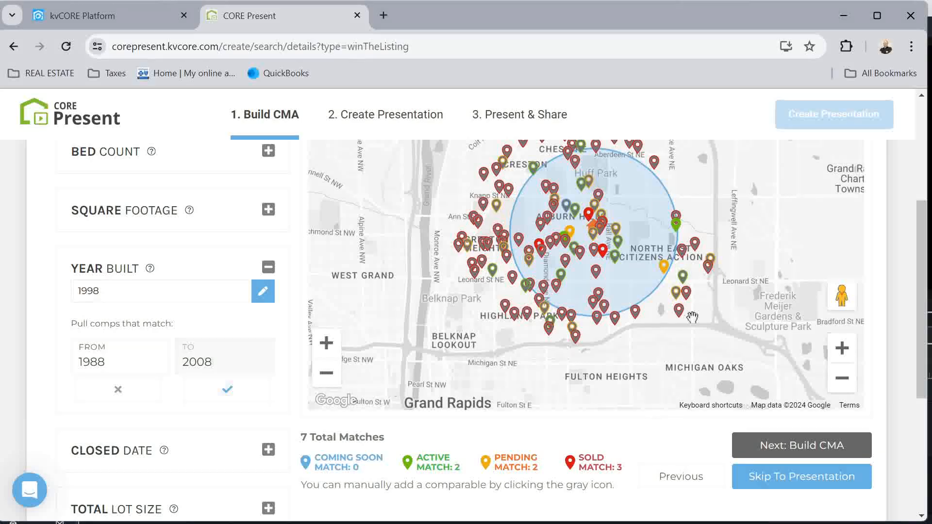
{"action": "left_click", "coordinate": [232, 391]}
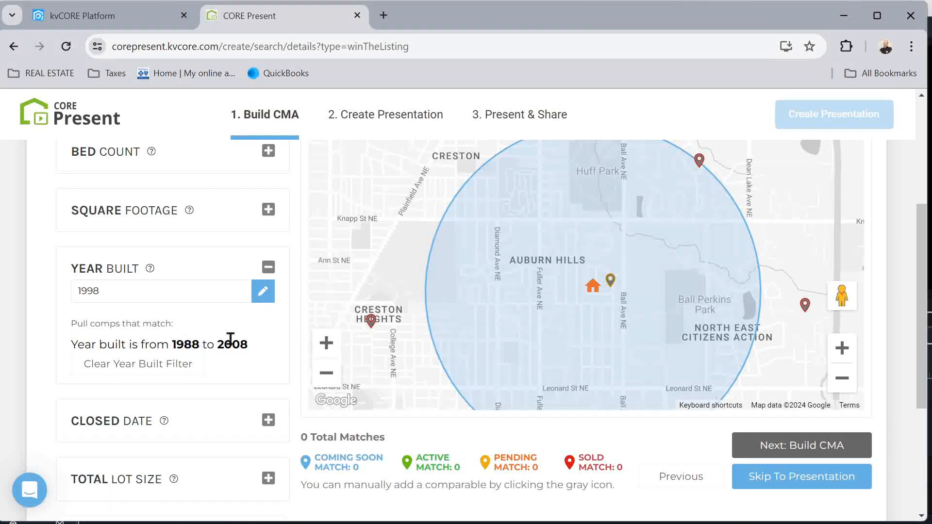
{"action": "left_click", "coordinate": [148, 365]}
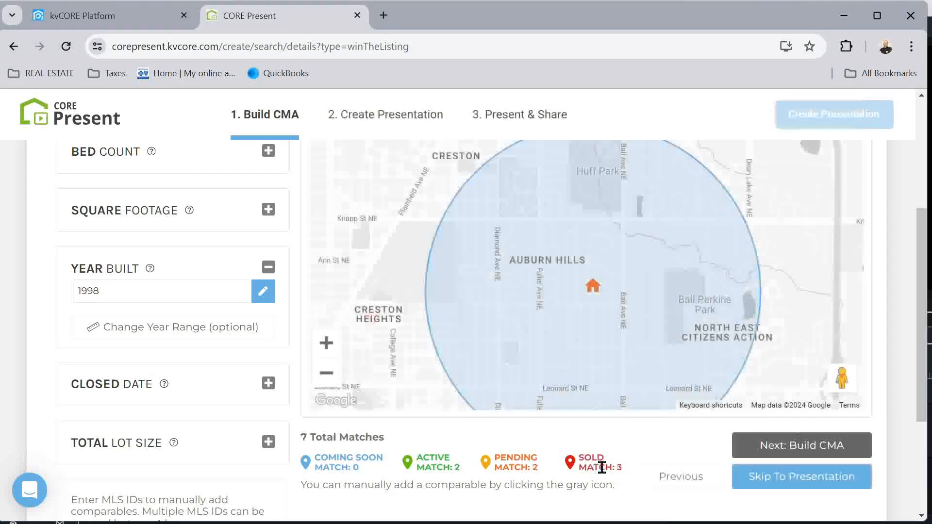
Check the Closed Date and Total Lot Size filters unchanged, then build the CMA from 7 comps
{"action": "left_click", "coordinate": [268, 272]}
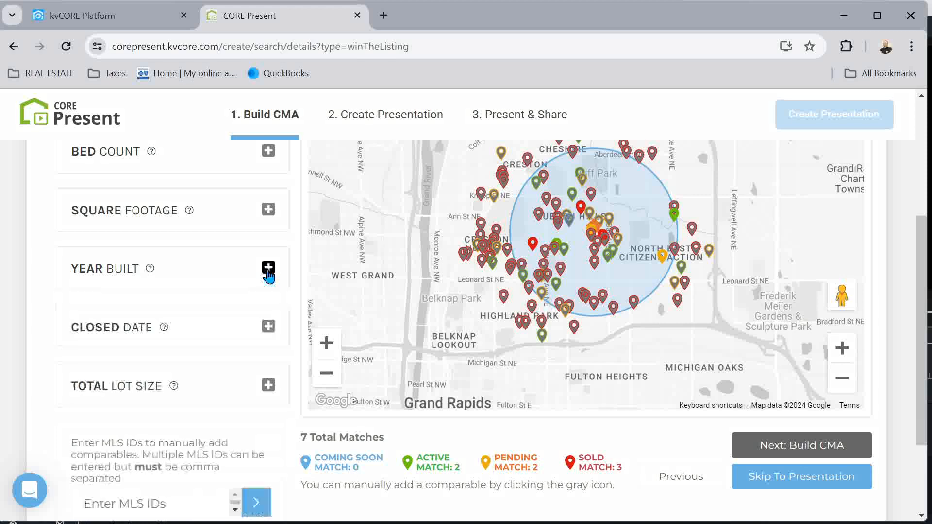
{"action": "left_click", "coordinate": [269, 327]}
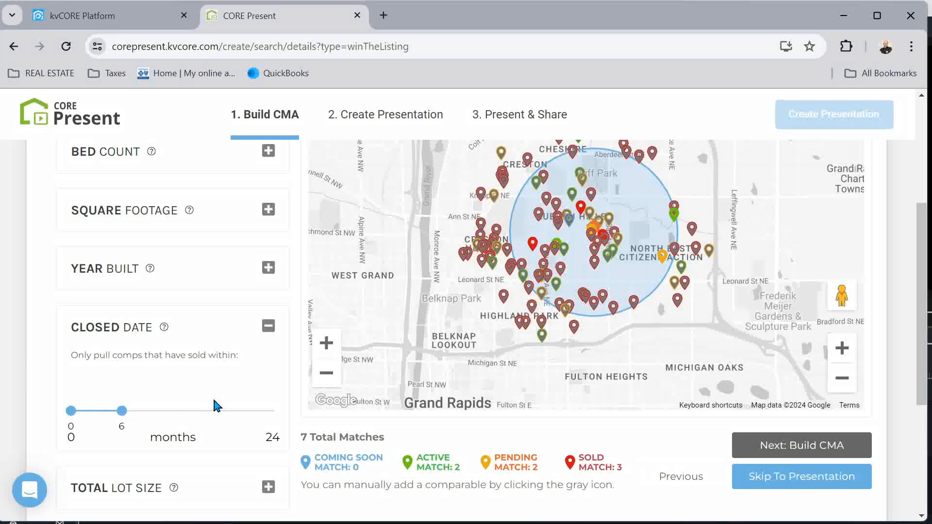
{"action": "scroll", "coordinate": [217, 406], "scroll_direction": "down", "scroll_amount": 3}
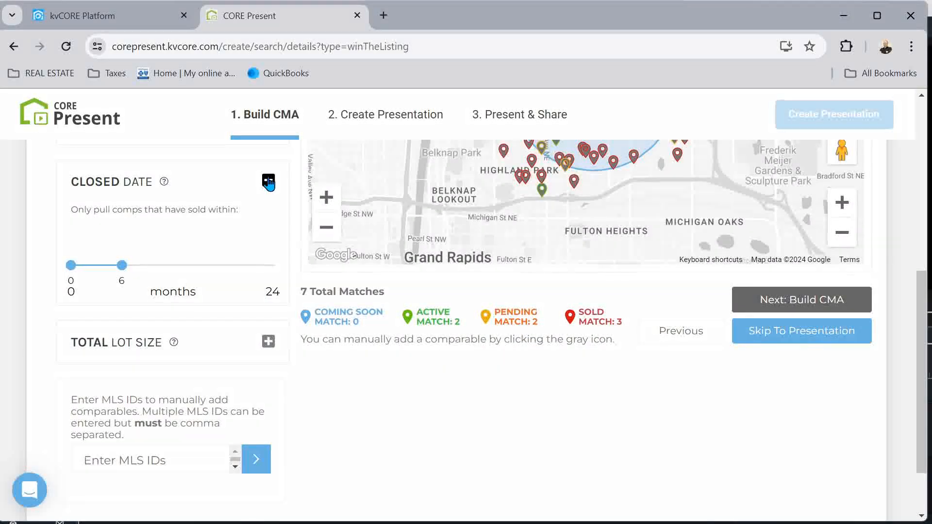
{"action": "left_click", "coordinate": [268, 181]}
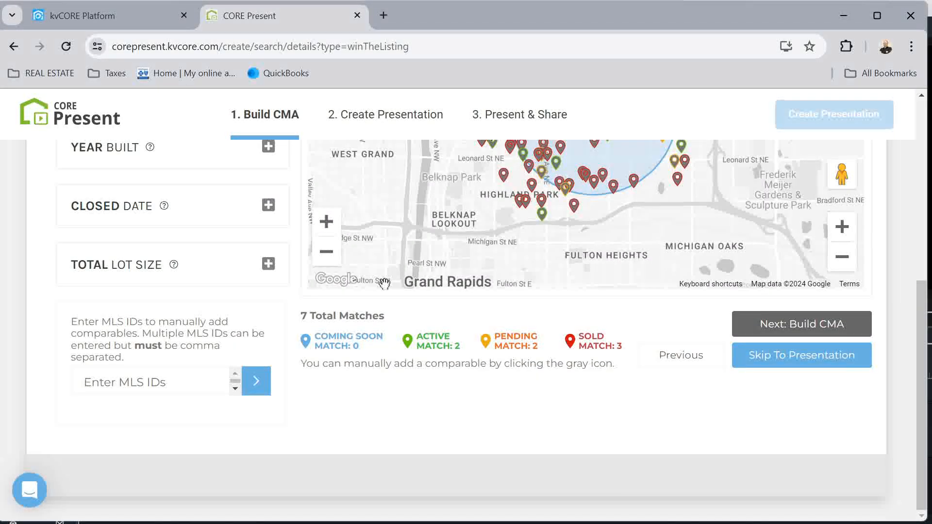
{"action": "left_click", "coordinate": [269, 265]}
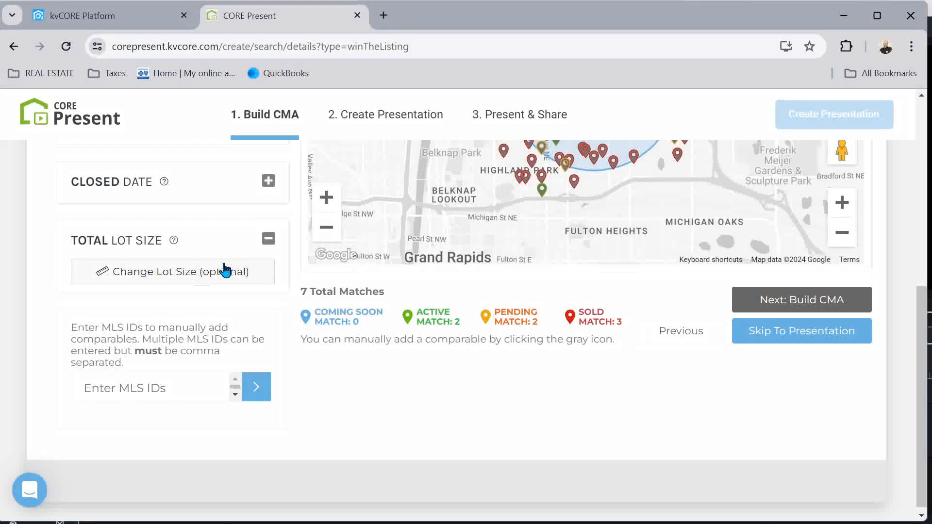
{"action": "left_click", "coordinate": [269, 239]}
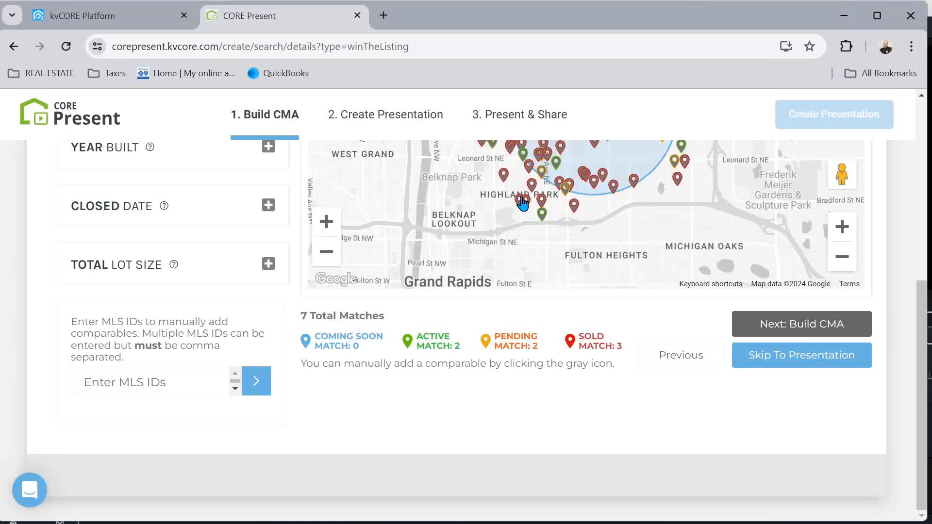
{"action": "scroll", "coordinate": [522, 203], "scroll_direction": "up", "scroll_amount": 5}
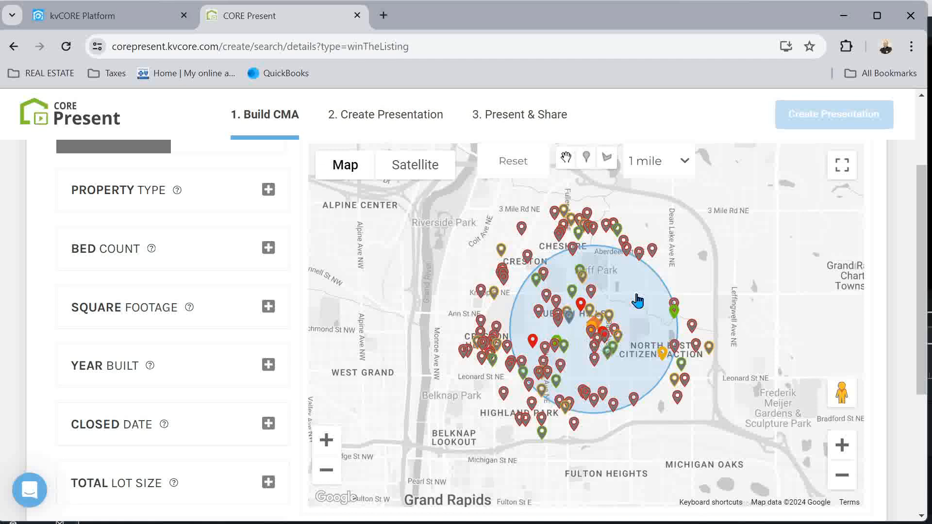
{"action": "scroll", "coordinate": [638, 297], "scroll_direction": "down", "scroll_amount": 5}
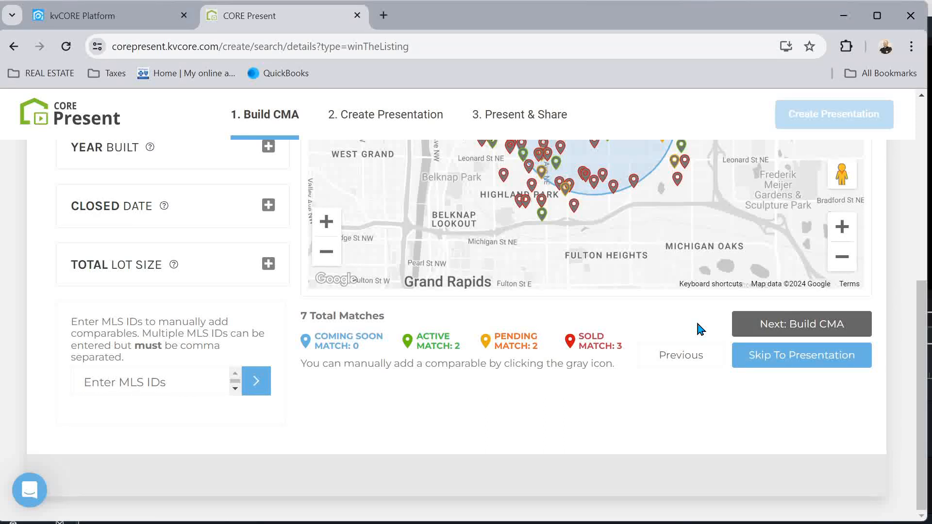
{"action": "left_click", "coordinate": [811, 332]}
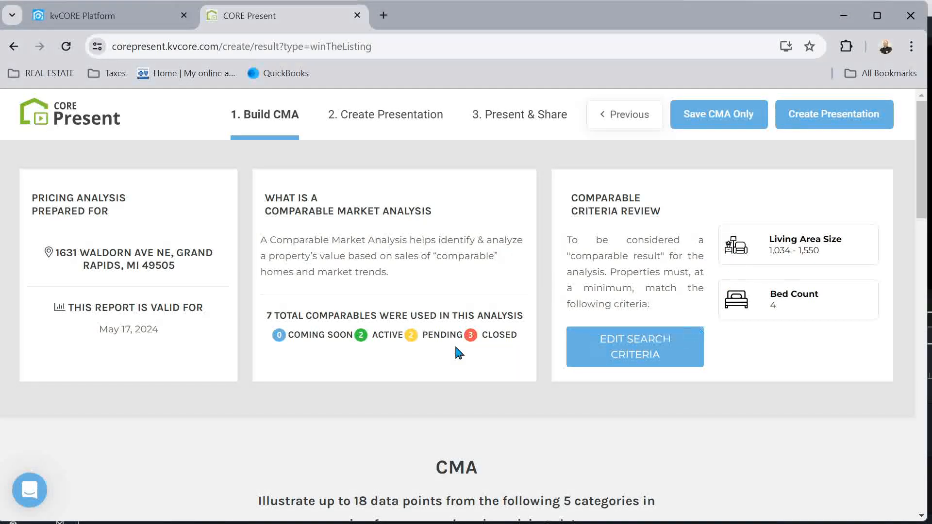
{"action": "scroll", "coordinate": [450, 347], "scroll_direction": "down", "scroll_amount": 10}
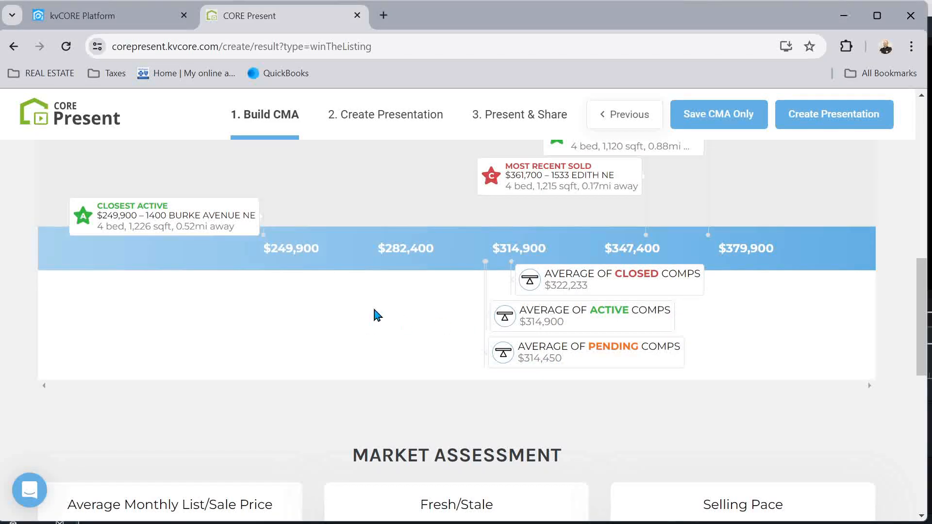
{"action": "scroll", "coordinate": [377, 316], "scroll_direction": "up", "scroll_amount": 2}
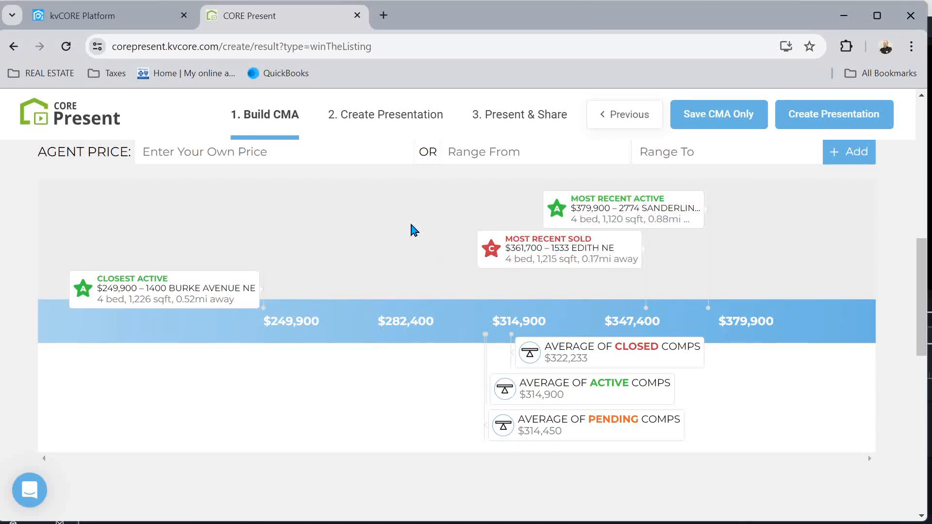
{"action": "scroll", "coordinate": [412, 230], "scroll_direction": "down", "scroll_amount": 3}
{"action": "scroll", "coordinate": [411, 230], "scroll_direction": "up", "scroll_amount": 6}
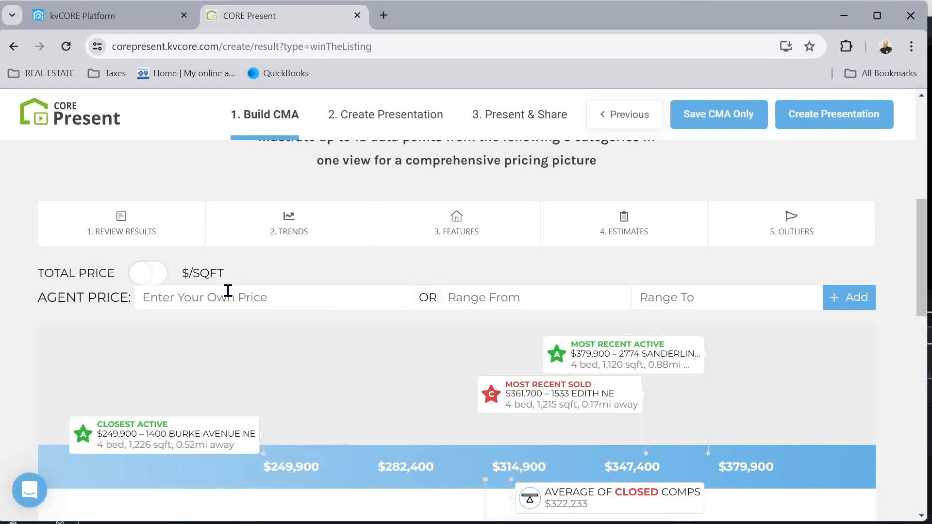
{"action": "left_click", "coordinate": [123, 228]}
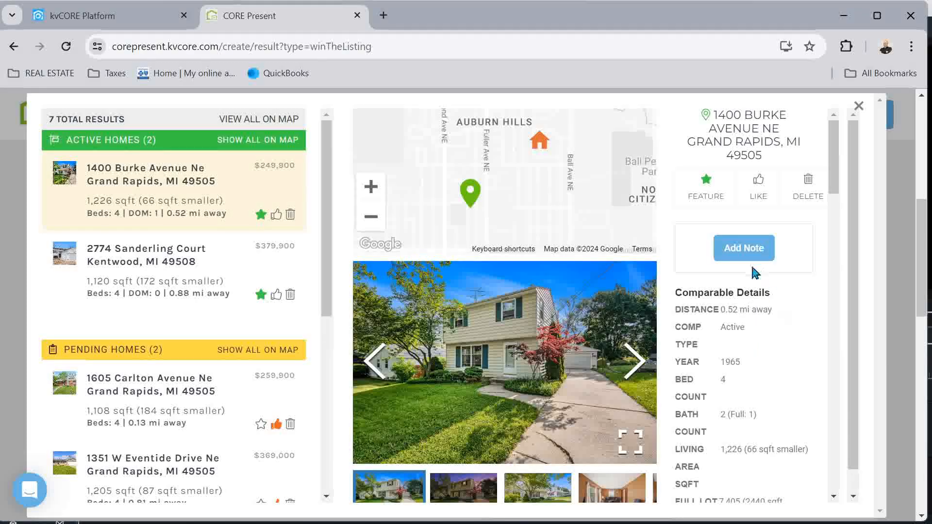
{"action": "scroll", "coordinate": [777, 340], "scroll_direction": "down", "scroll_amount": 1}
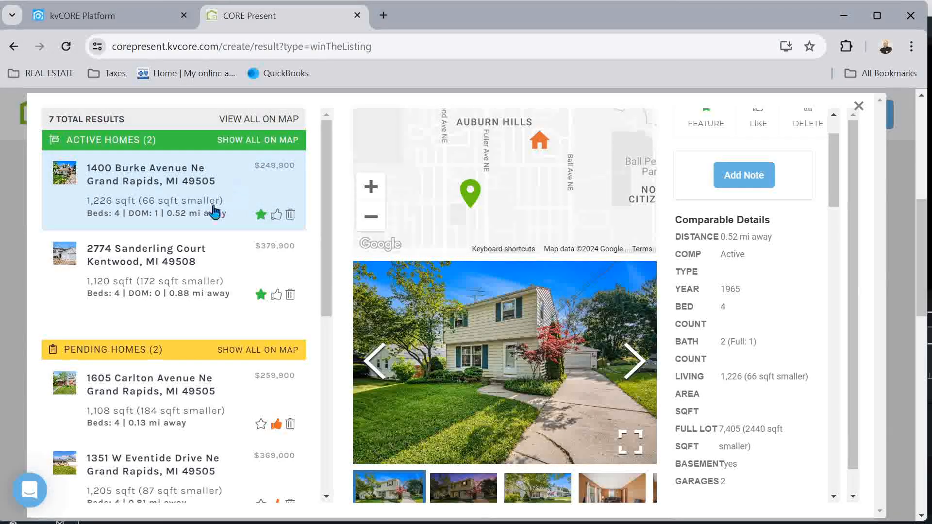
{"action": "left_click", "coordinate": [123, 259]}
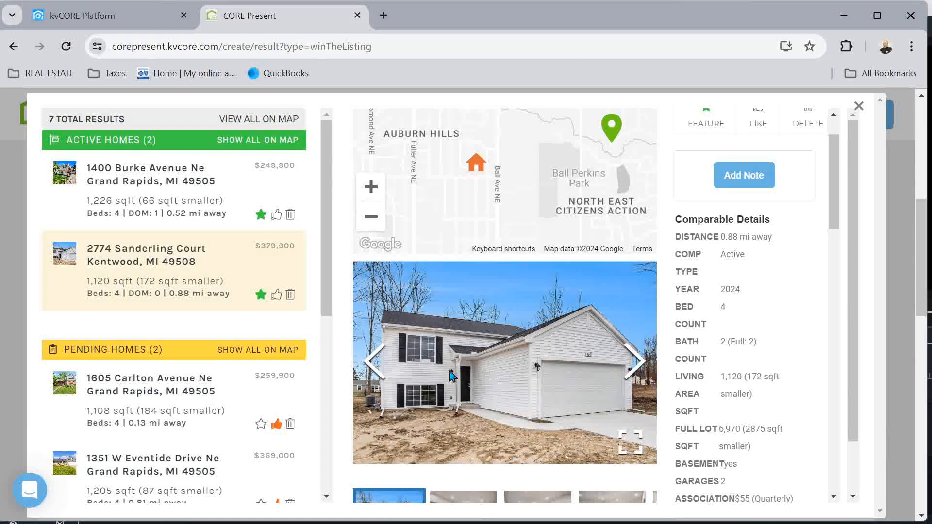
{"action": "left_click", "coordinate": [636, 371]}
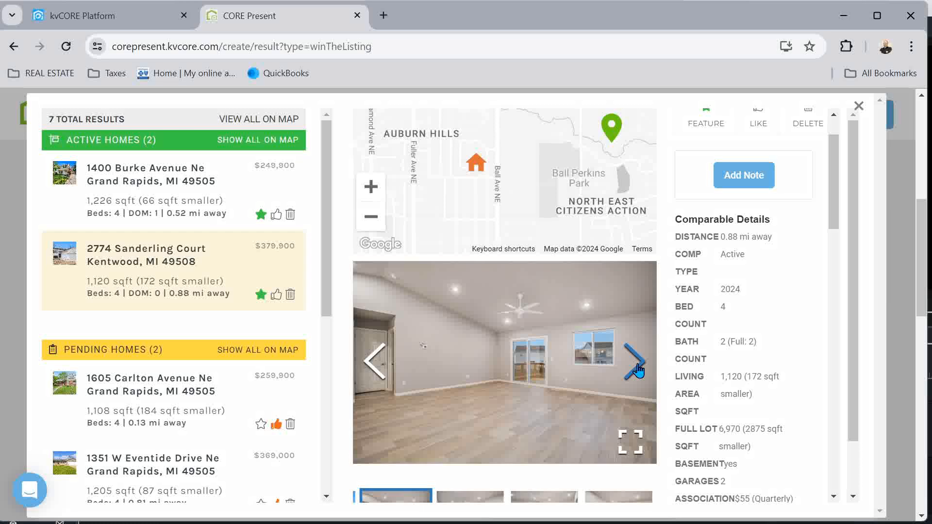
{"action": "left_click", "coordinate": [636, 372]}
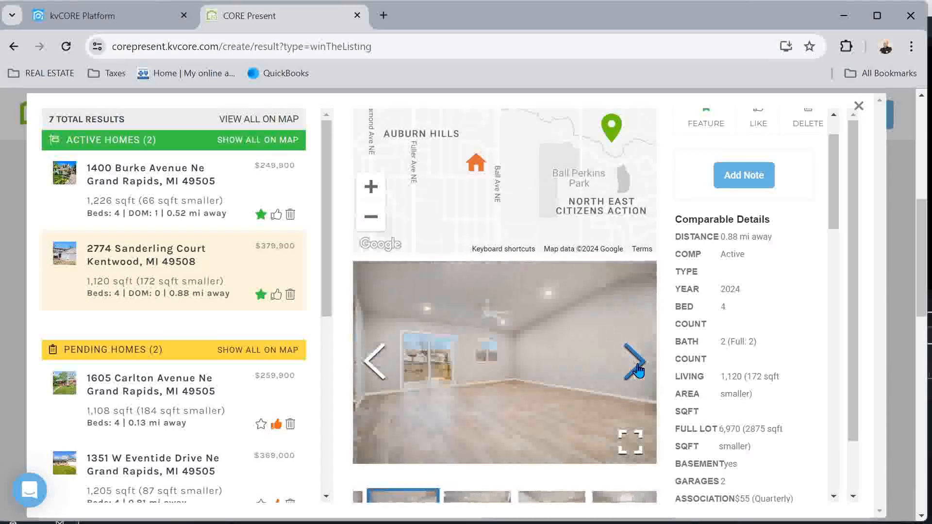
{"action": "left_click", "coordinate": [636, 371]}
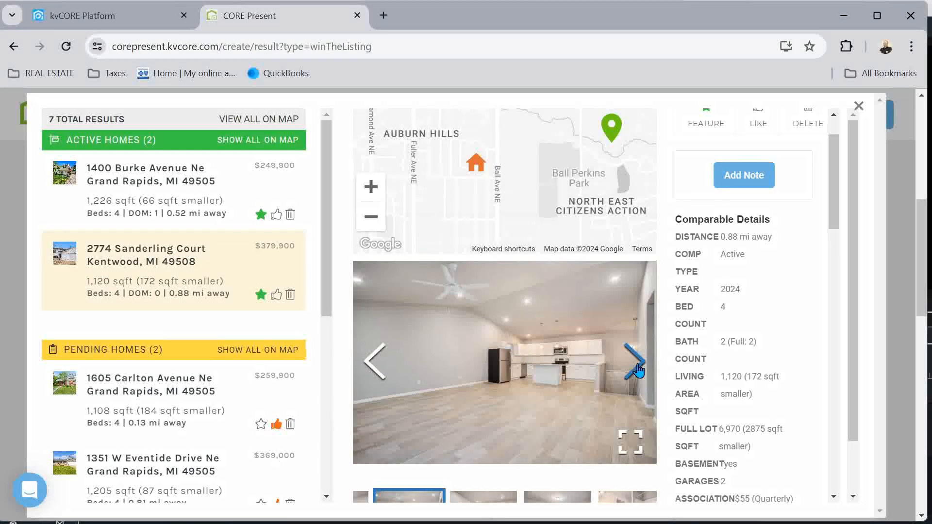
{"action": "left_click", "coordinate": [636, 372]}
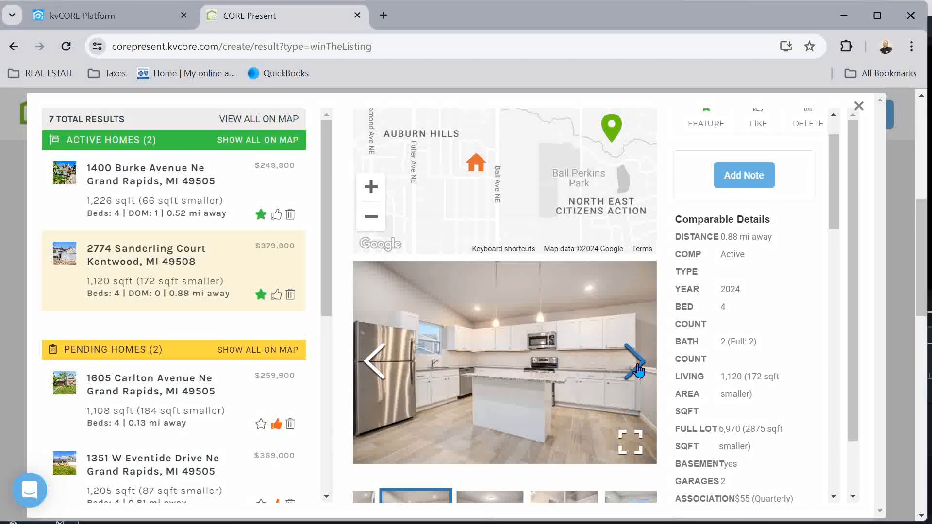
{"action": "left_click", "coordinate": [636, 371]}
{"action": "left_click", "coordinate": [636, 371]}
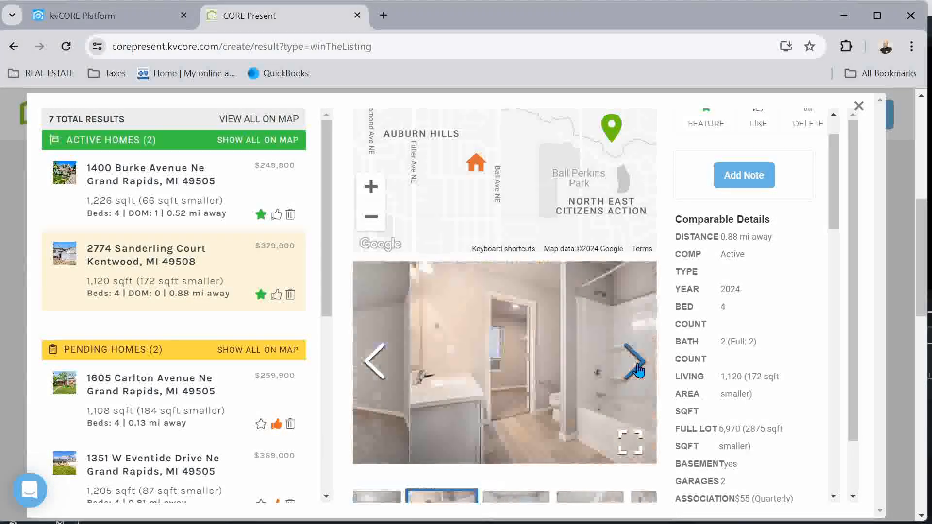
{"action": "left_click", "coordinate": [636, 371]}
{"action": "left_click", "coordinate": [636, 371]}
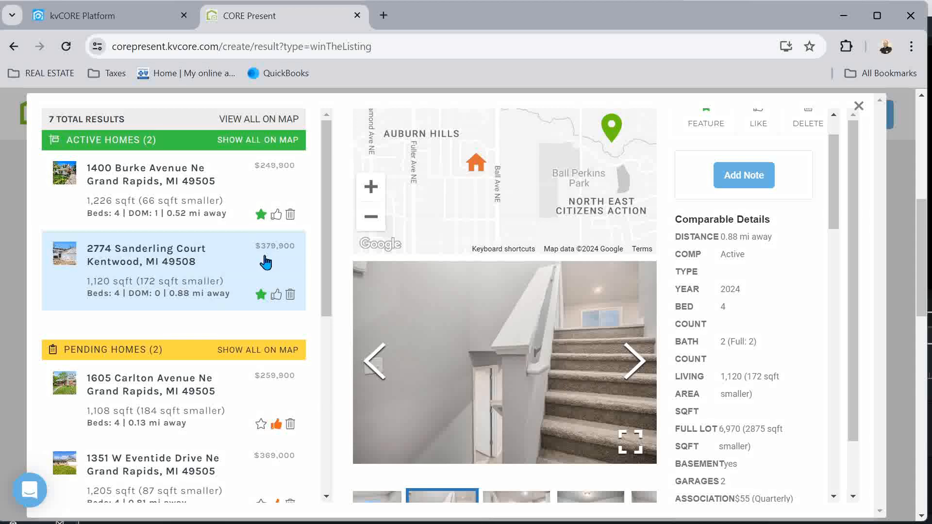
{"action": "left_click", "coordinate": [160, 381]}
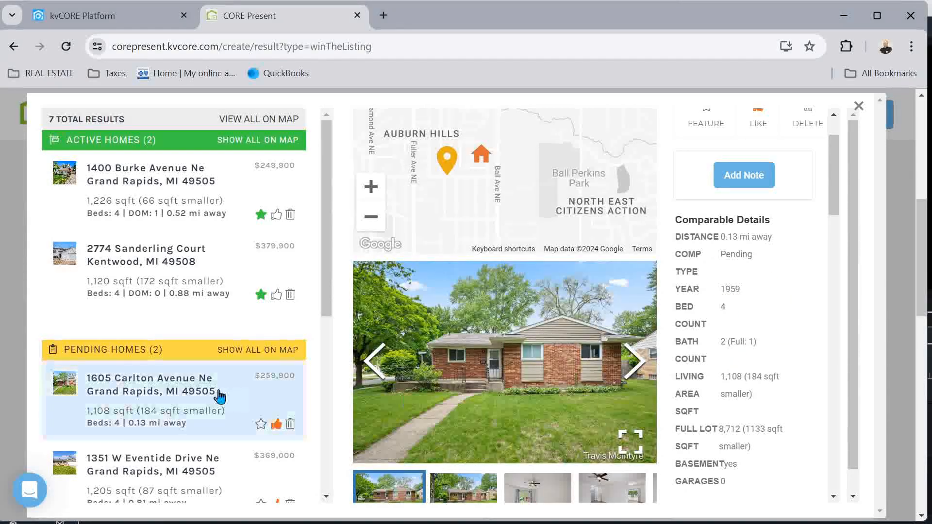
{"action": "scroll", "coordinate": [765, 383], "scroll_direction": "down", "scroll_amount": 8}
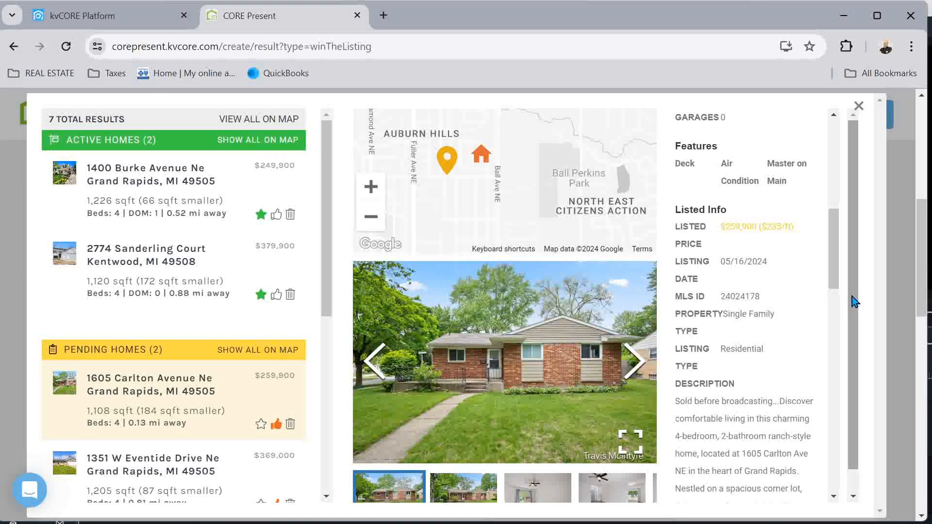
{"action": "scroll", "coordinate": [212, 349], "scroll_direction": "down", "scroll_amount": 2}
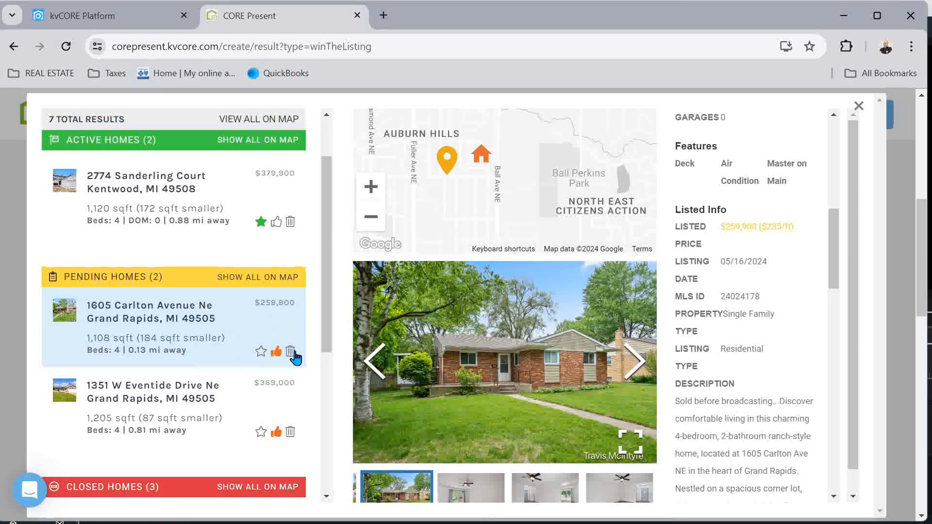
{"action": "left_click", "coordinate": [291, 353]}
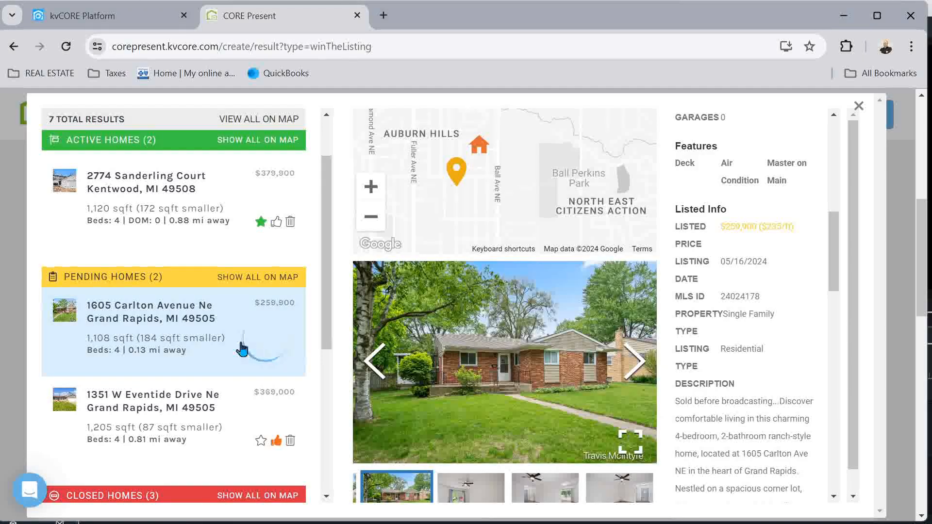
{"action": "left_click", "coordinate": [161, 414]}
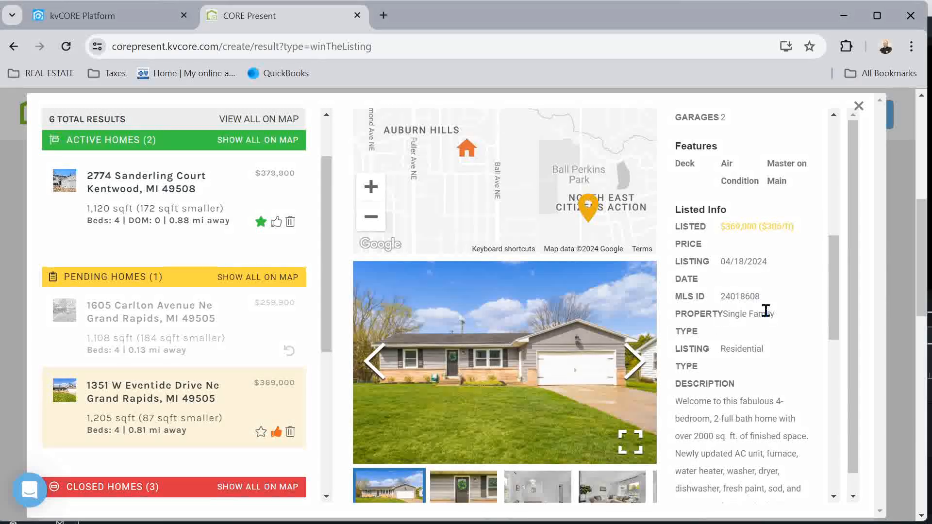
{"action": "scroll", "coordinate": [764, 311], "scroll_direction": "up", "scroll_amount": 10}
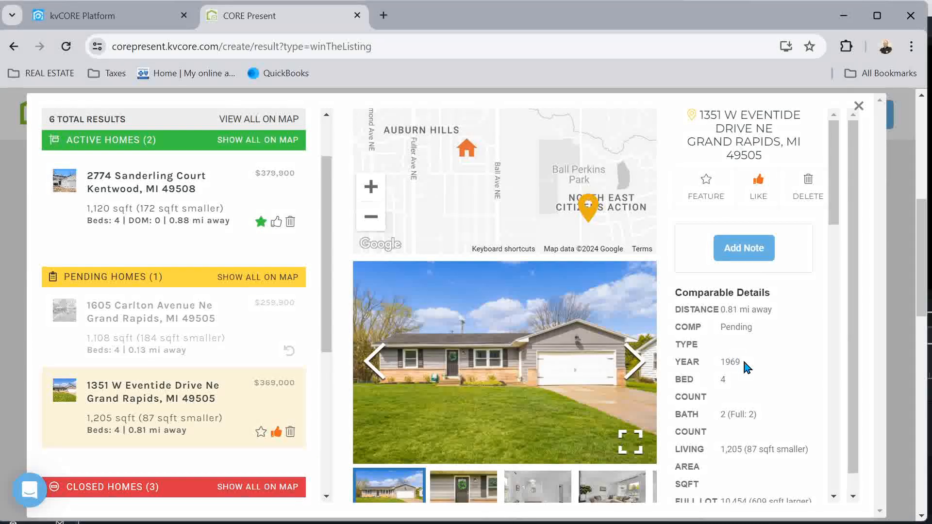
{"action": "scroll", "coordinate": [746, 368], "scroll_direction": "down", "scroll_amount": 3}
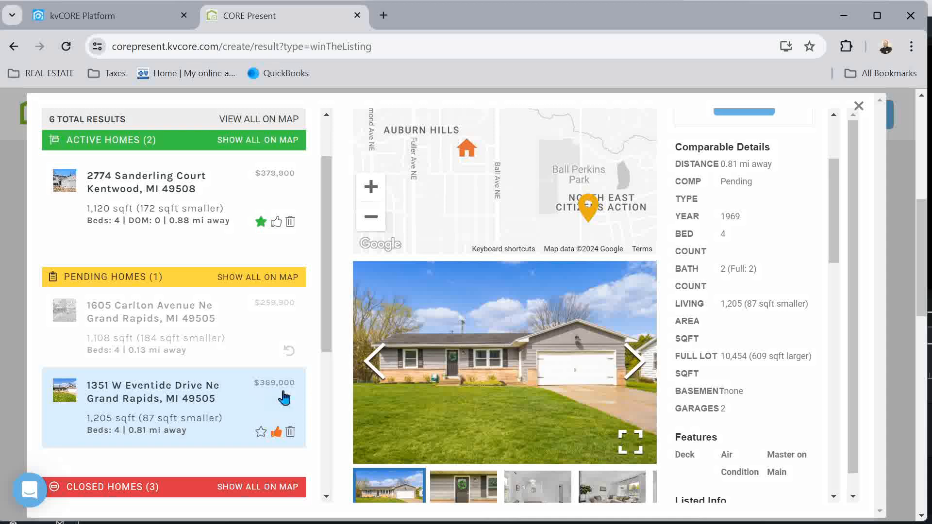
{"action": "scroll", "coordinate": [743, 301], "scroll_direction": "down", "scroll_amount": 7}
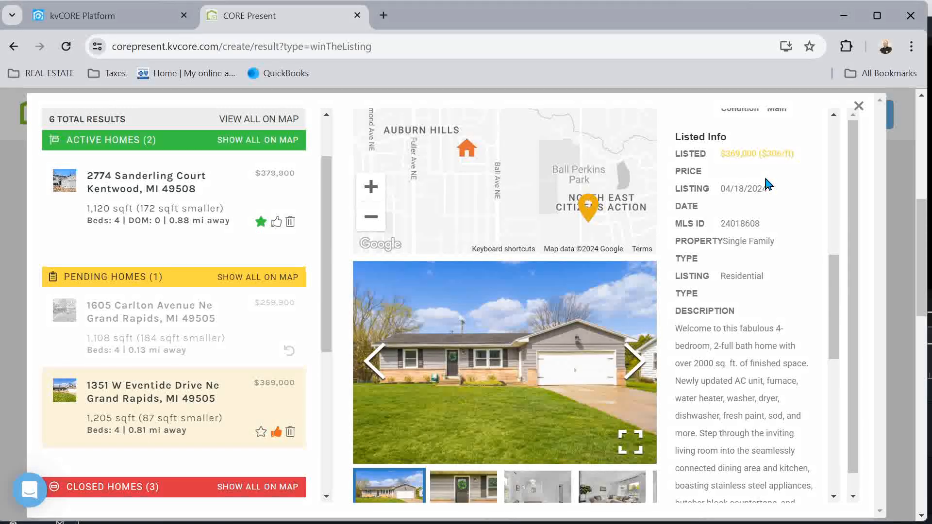
Browse the Eventide photos past the living, TV and dining rooms and kitchen to the white living room
{"action": "left_click", "coordinate": [635, 363]}
{"action": "left_click", "coordinate": [636, 365]}
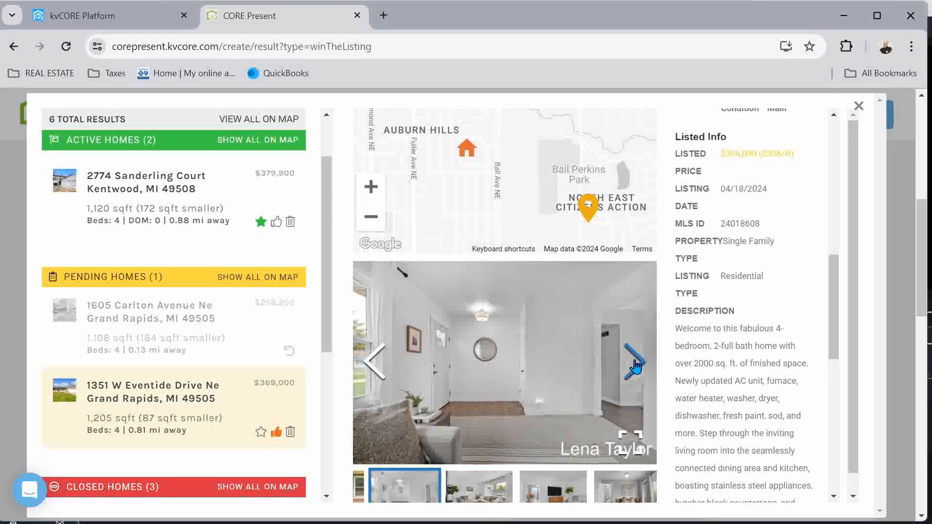
{"action": "left_click", "coordinate": [635, 363]}
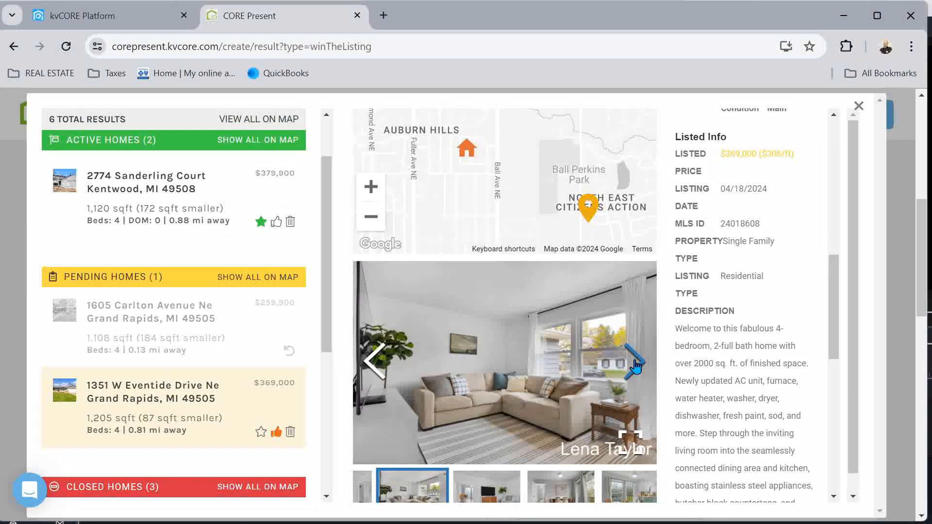
{"action": "left_click", "coordinate": [636, 366]}
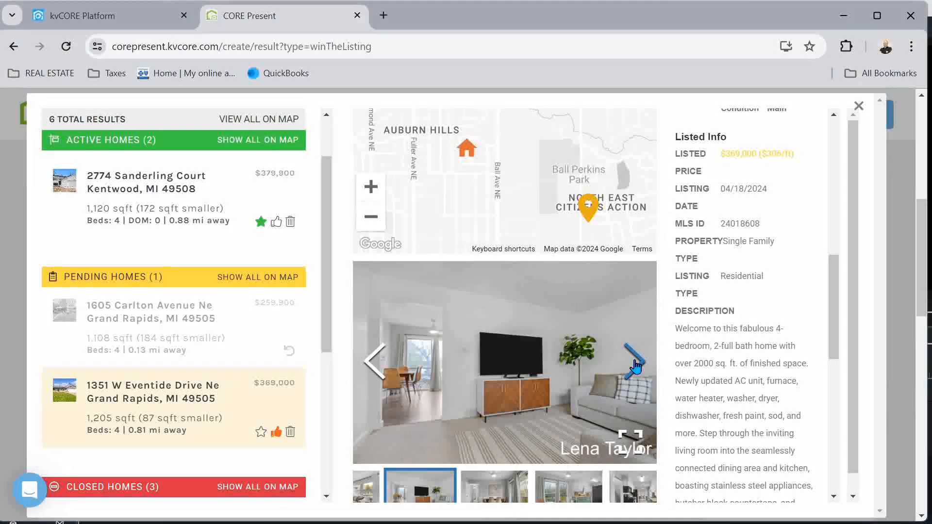
{"action": "left_click", "coordinate": [635, 363]}
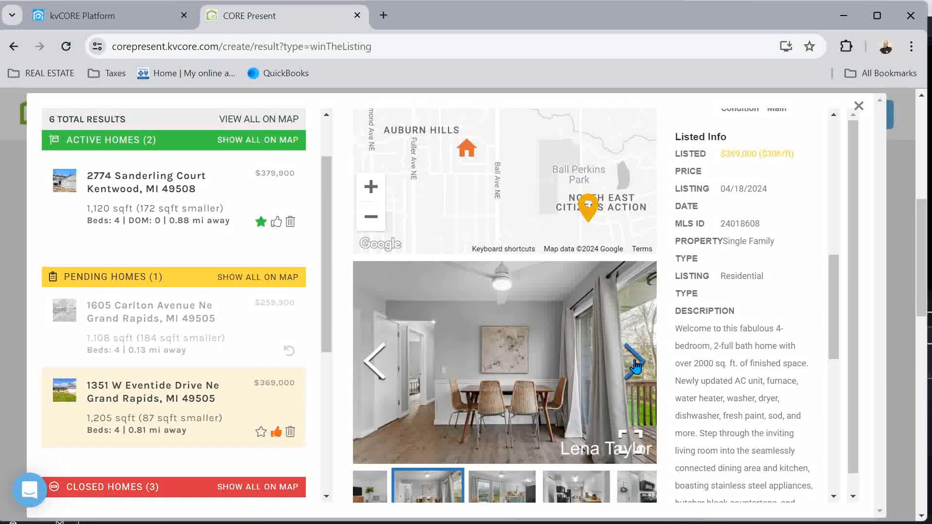
{"action": "left_click", "coordinate": [636, 365]}
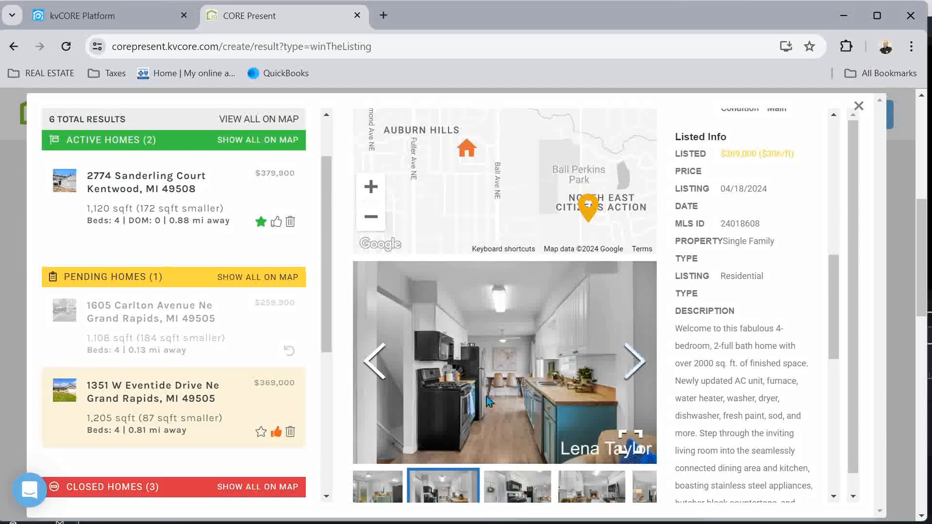
{"action": "left_click", "coordinate": [636, 362]}
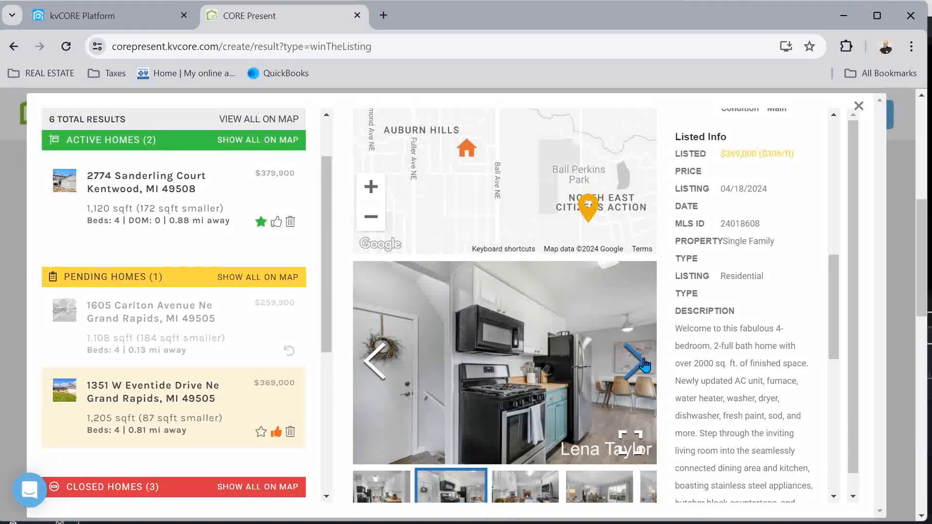
{"action": "left_click", "coordinate": [636, 362]}
{"action": "left_click", "coordinate": [643, 363]}
{"action": "left_click", "coordinate": [643, 363]}
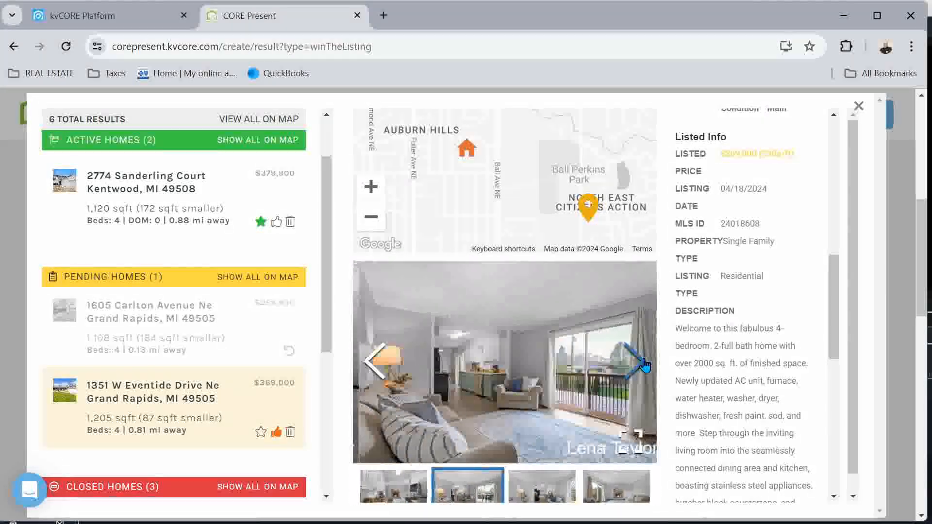
{"action": "left_click", "coordinate": [643, 363]}
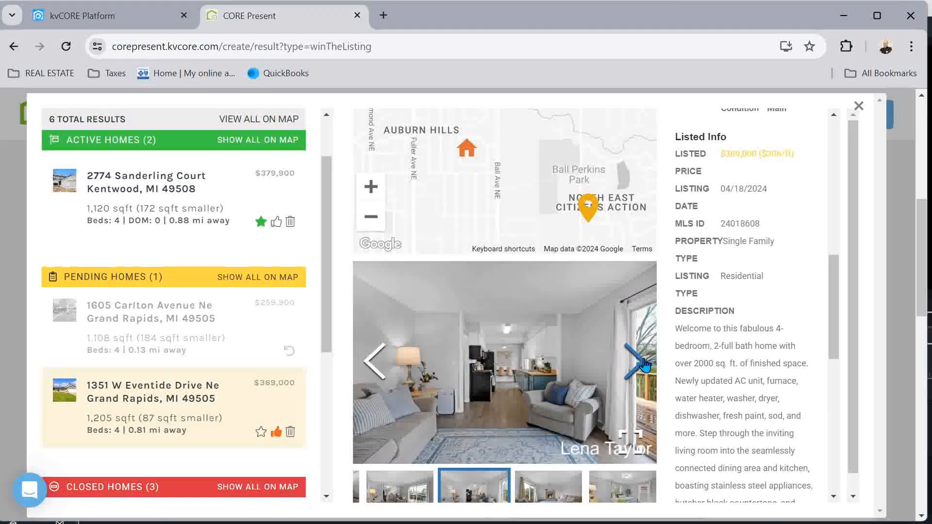
{"action": "left_click", "coordinate": [643, 364]}
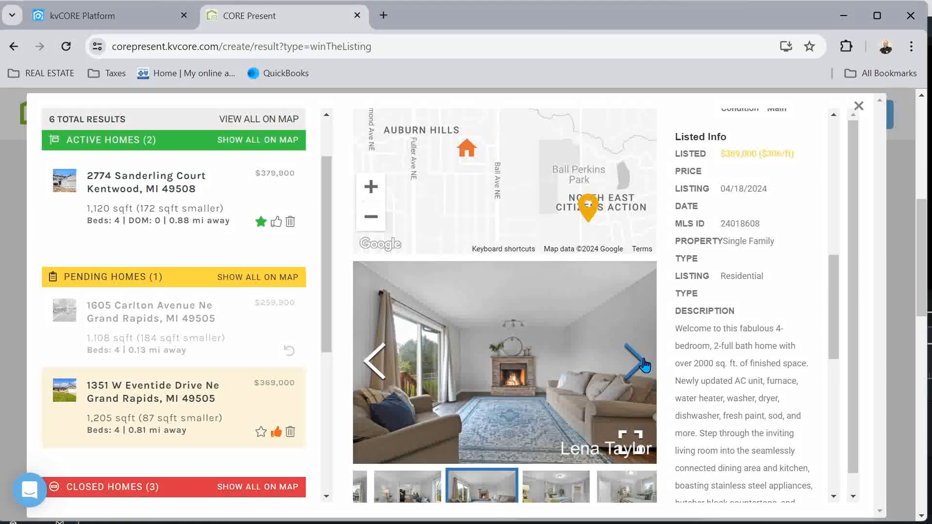
Page through the Eventide bedroom, bathroom, basement and furnace room photos
{"action": "left_click", "coordinate": [636, 363]}
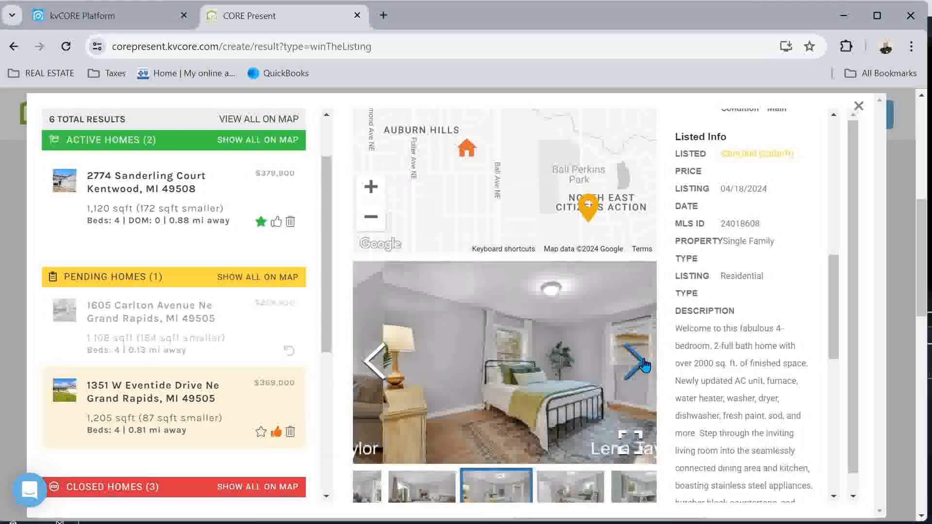
{"action": "left_click", "coordinate": [636, 362]}
{"action": "left_click", "coordinate": [644, 364]}
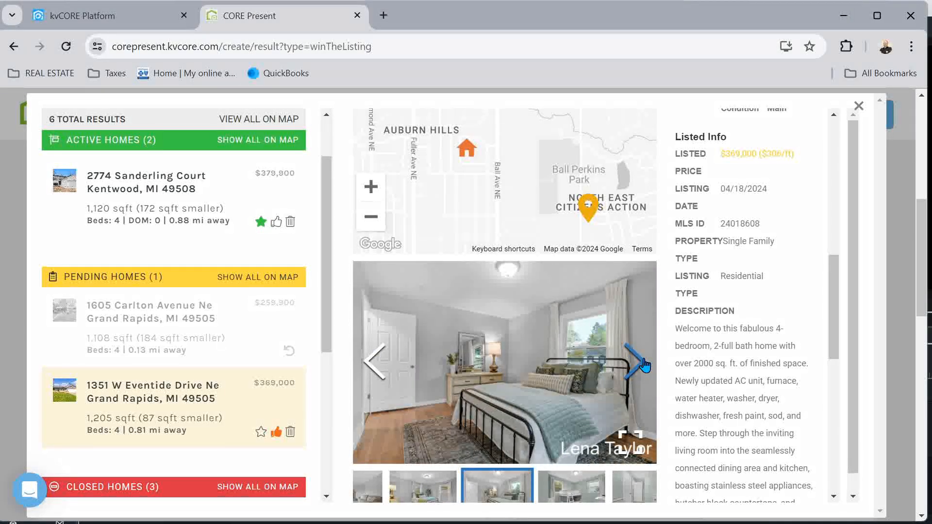
{"action": "left_click", "coordinate": [644, 364]}
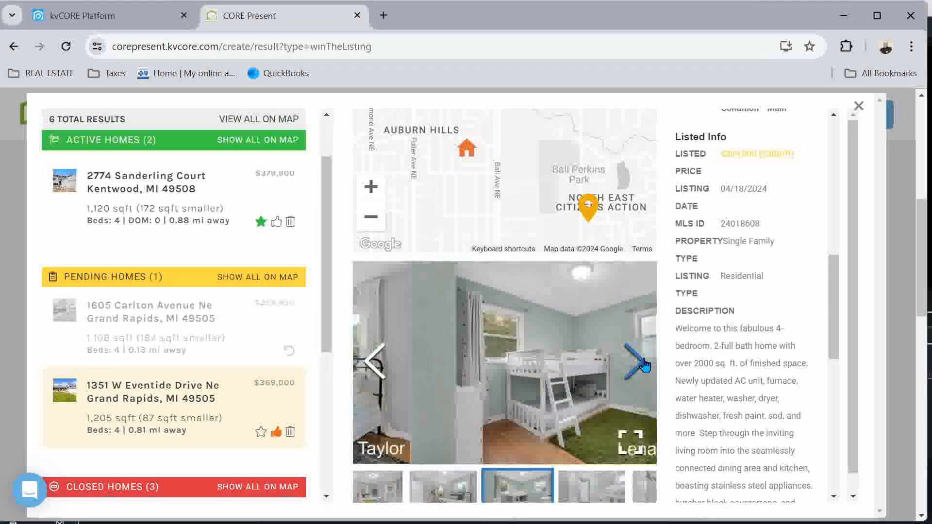
{"action": "left_click", "coordinate": [645, 364]}
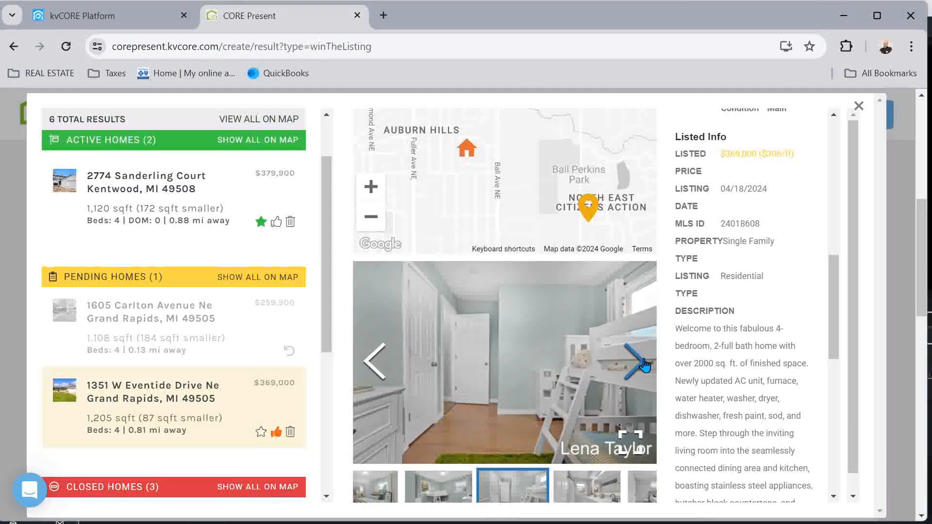
{"action": "left_click", "coordinate": [644, 365]}
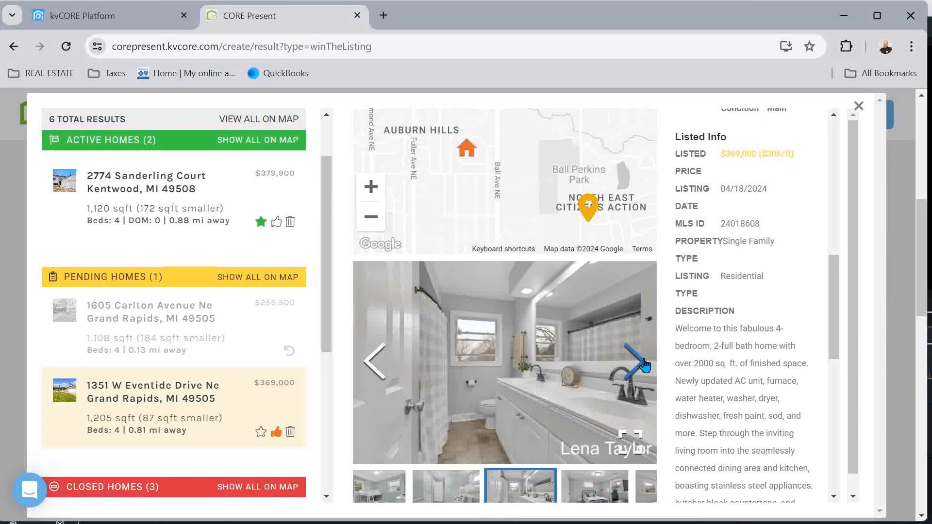
{"action": "left_click", "coordinate": [644, 365]}
{"action": "left_click", "coordinate": [644, 365]}
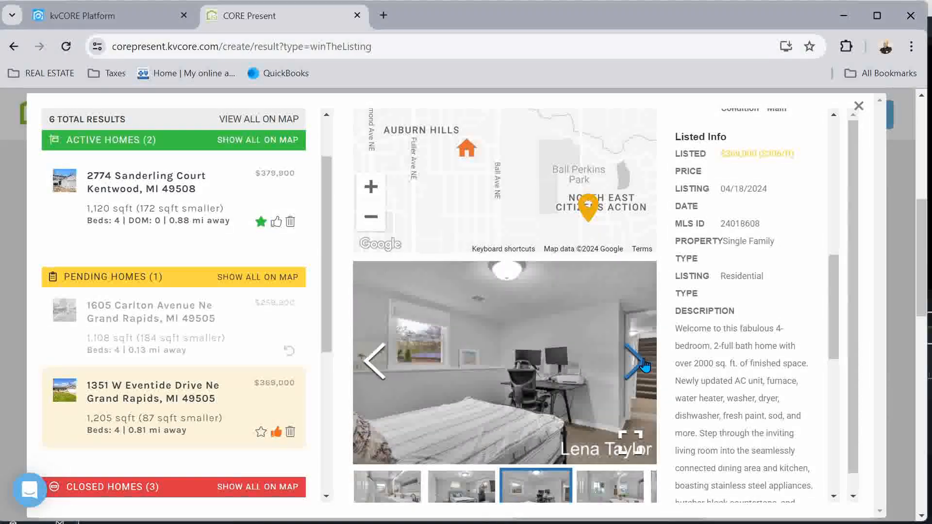
{"action": "left_click", "coordinate": [644, 365]}
{"action": "left_click", "coordinate": [644, 364]}
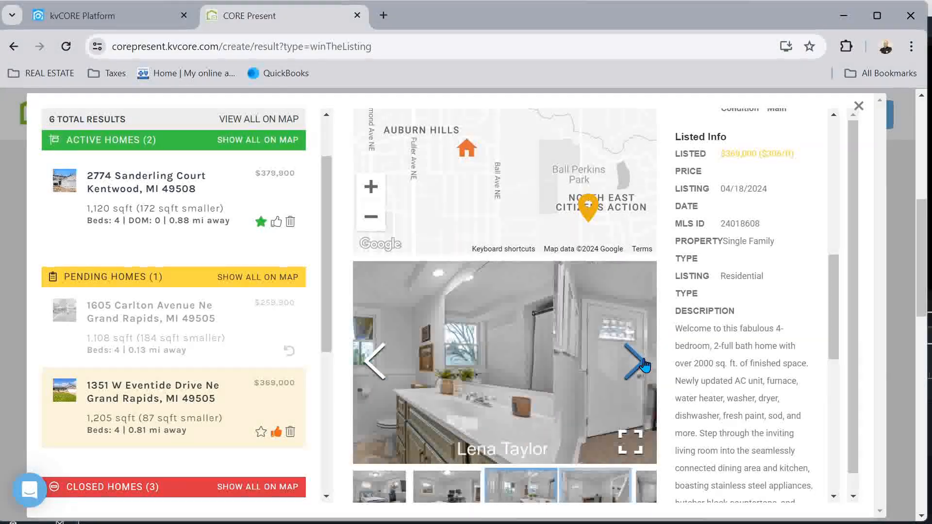
{"action": "left_click", "coordinate": [644, 364]}
{"action": "left_click", "coordinate": [644, 365]}
{"action": "left_click", "coordinate": [644, 364]}
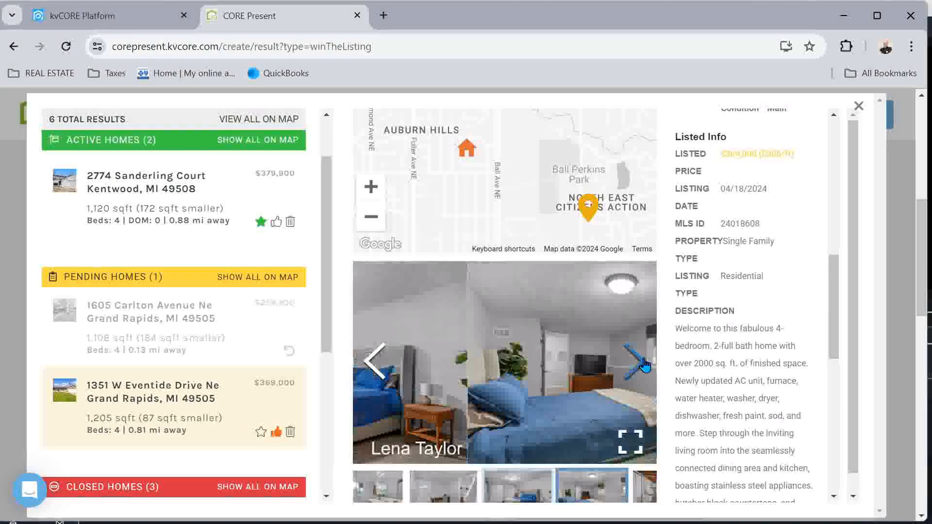
{"action": "left_click", "coordinate": [644, 364]}
{"action": "left_click", "coordinate": [644, 365]}
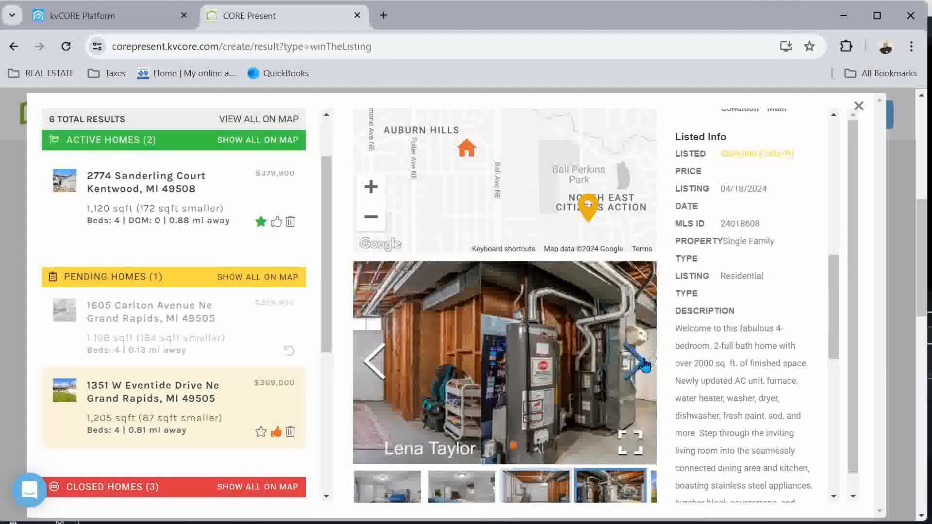
Continue past the rear exterior, deck and backyard shots until the gallery wraps to the front exterior
{"action": "left_click", "coordinate": [644, 365]}
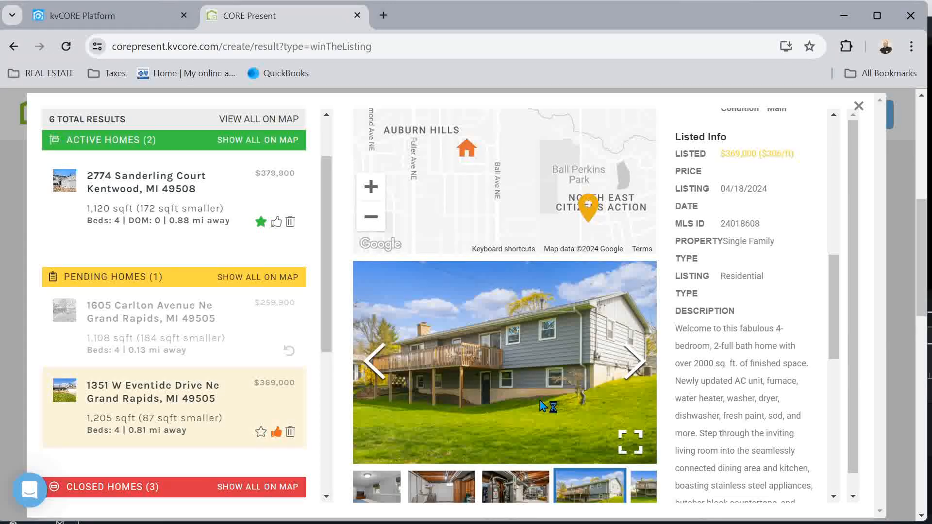
{"action": "left_click", "coordinate": [641, 364]}
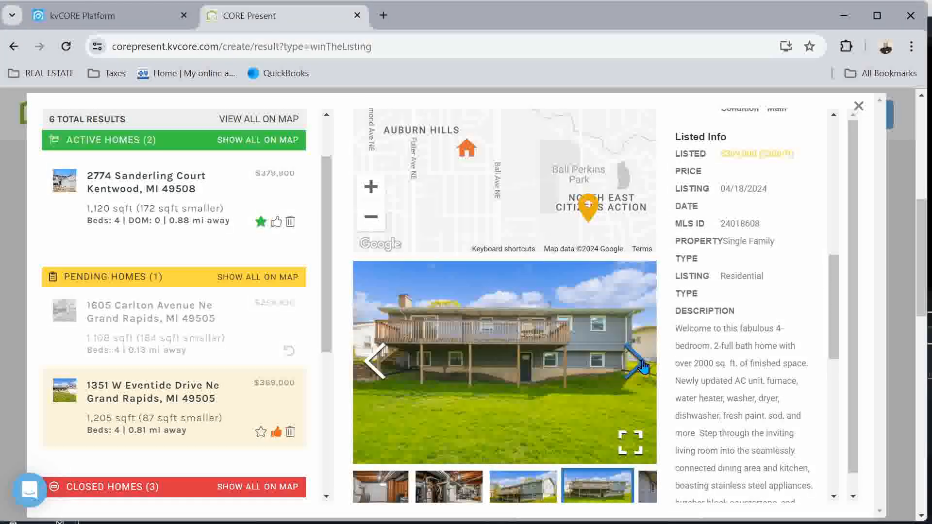
{"action": "left_click", "coordinate": [641, 364]}
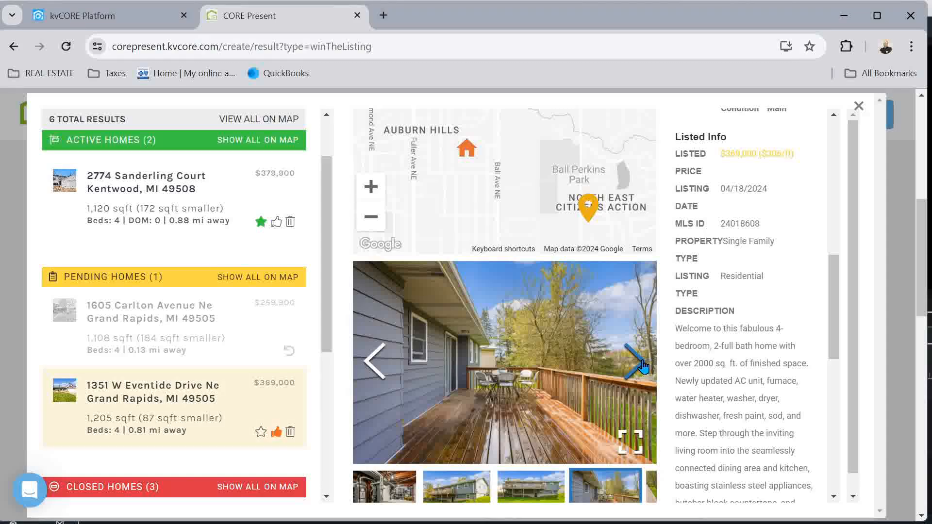
{"action": "left_click", "coordinate": [642, 364]}
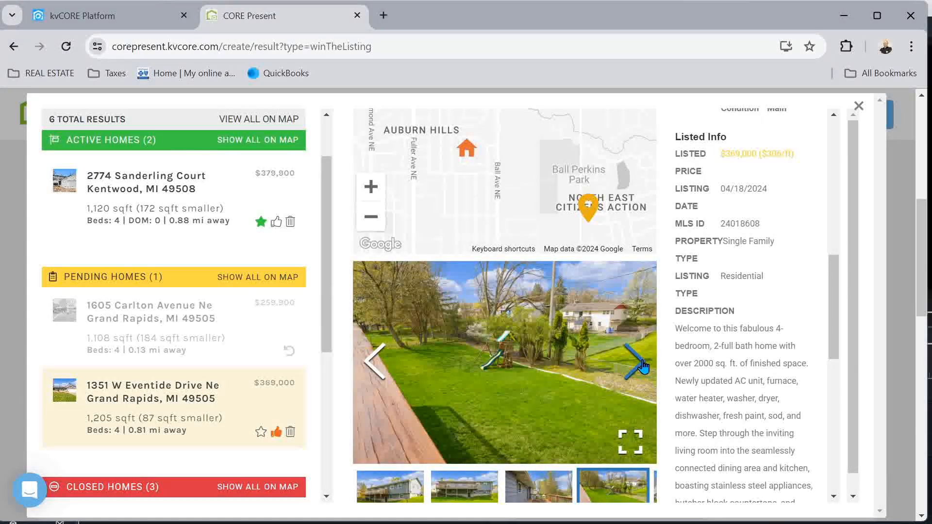
{"action": "left_click", "coordinate": [642, 364]}
{"action": "left_click", "coordinate": [642, 364]}
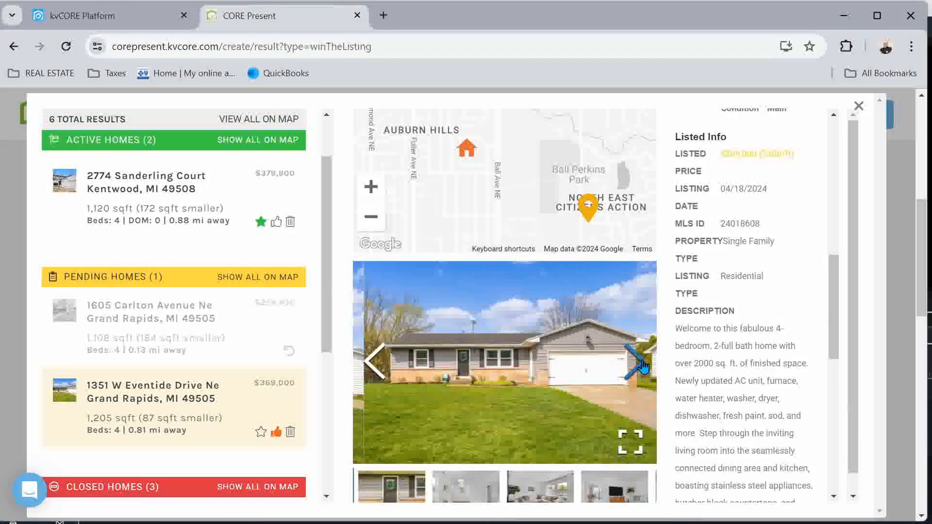
{"action": "left_click", "coordinate": [261, 434]}
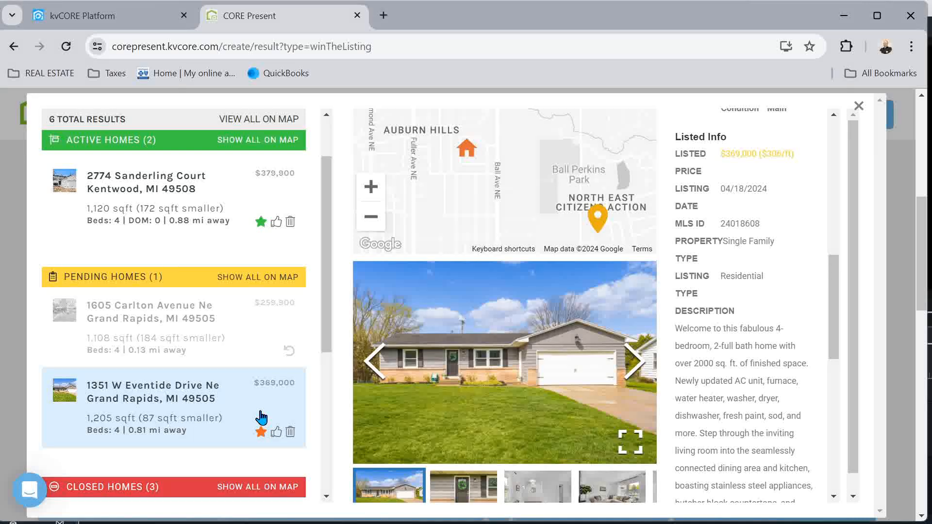
{"action": "scroll", "coordinate": [261, 417], "scroll_direction": "down", "scroll_amount": 5}
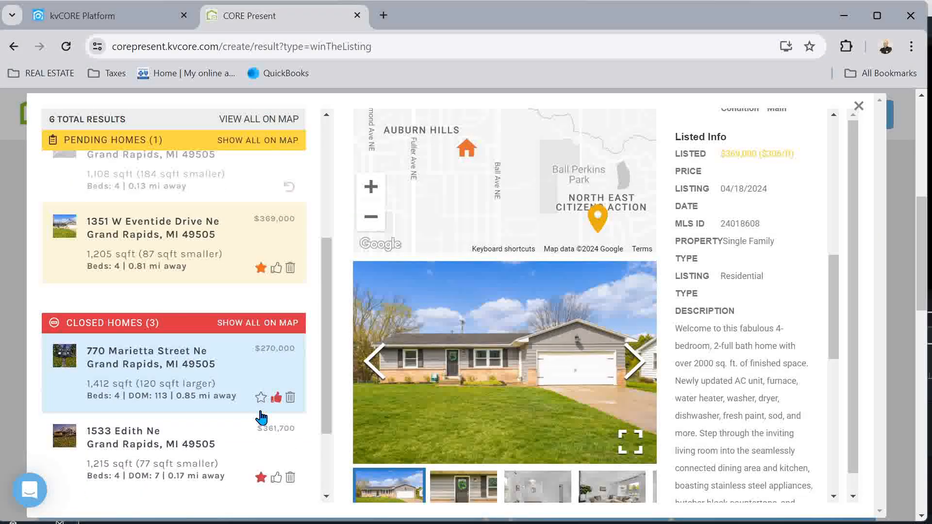
{"action": "left_click", "coordinate": [152, 329]}
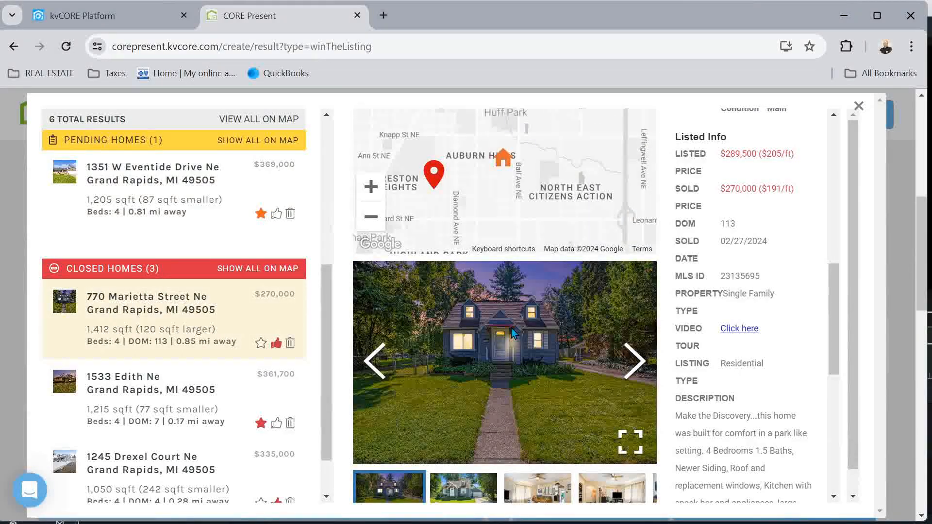
{"action": "scroll", "coordinate": [700, 246], "scroll_direction": "up", "scroll_amount": 10}
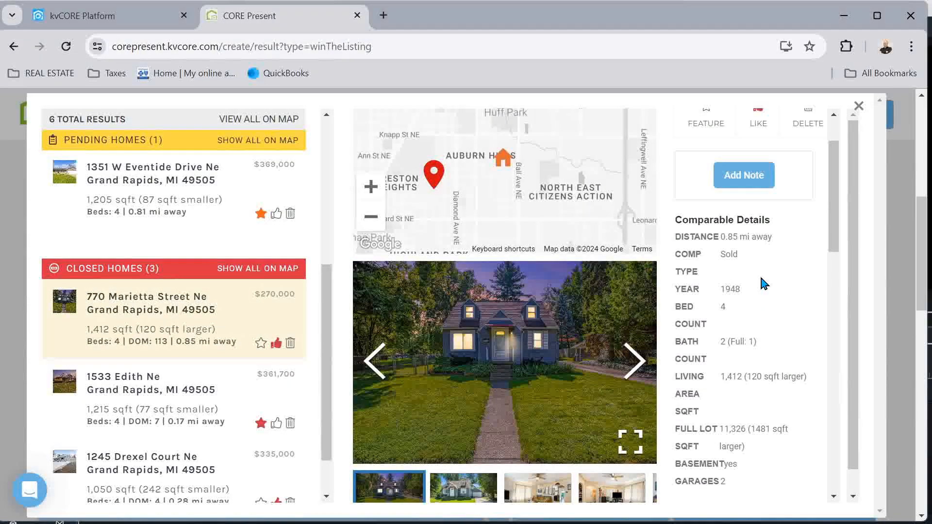
{"action": "scroll", "coordinate": [772, 301], "scroll_direction": "down", "scroll_amount": 2}
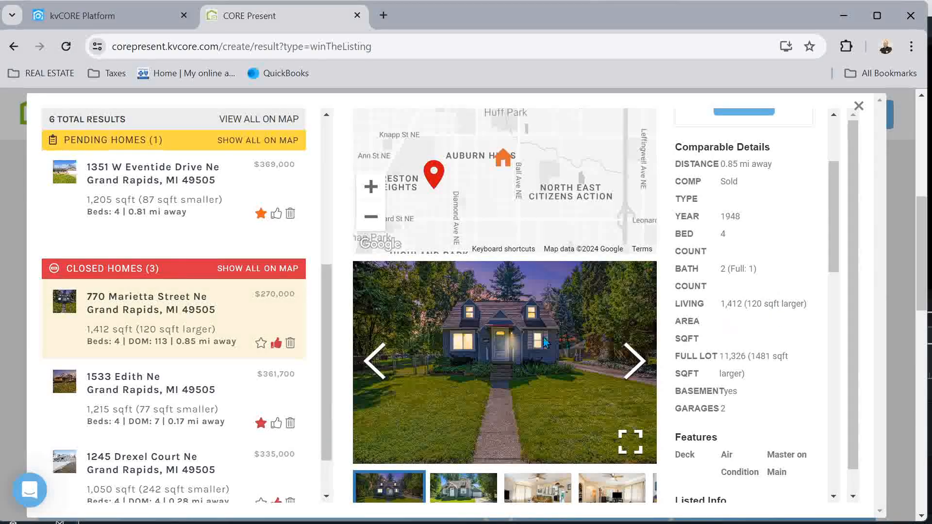
{"action": "left_click", "coordinate": [633, 363]}
{"action": "left_click", "coordinate": [633, 363]}
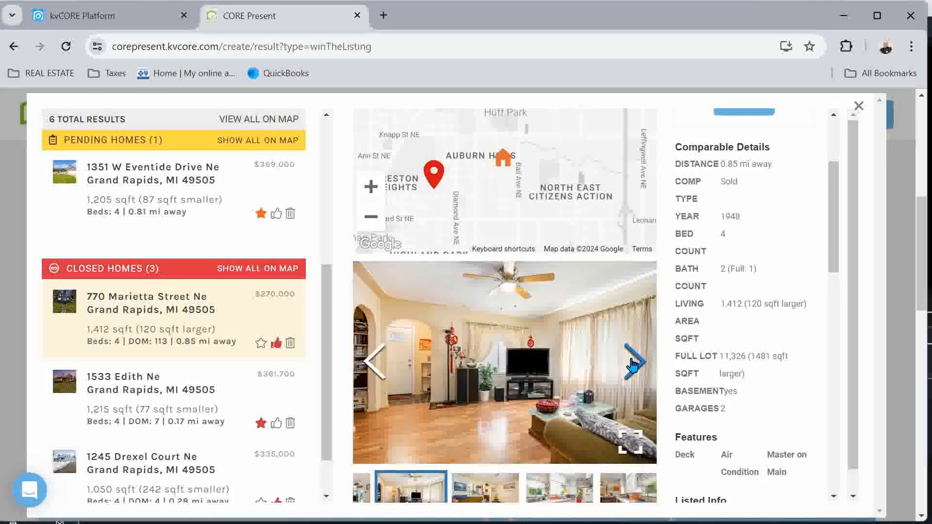
{"action": "left_click", "coordinate": [633, 363]}
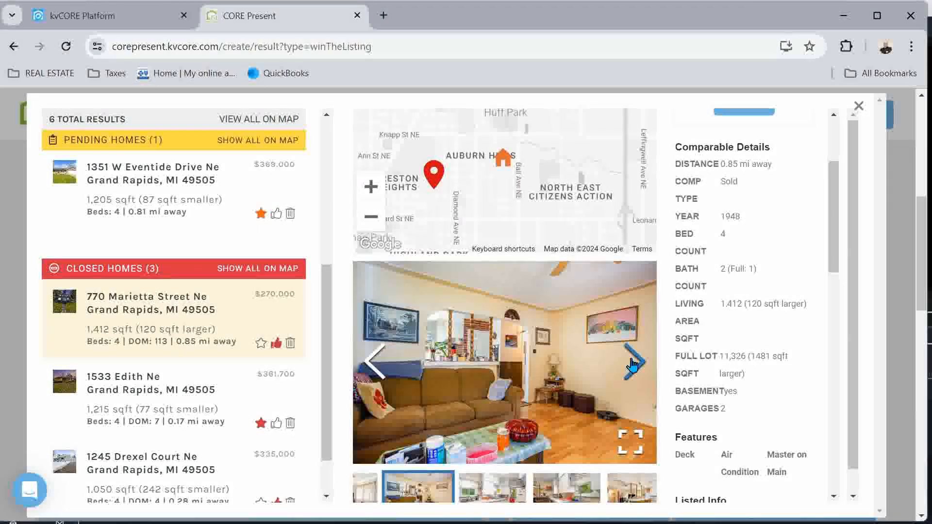
{"action": "left_click", "coordinate": [634, 363]}
{"action": "left_click", "coordinate": [632, 364]}
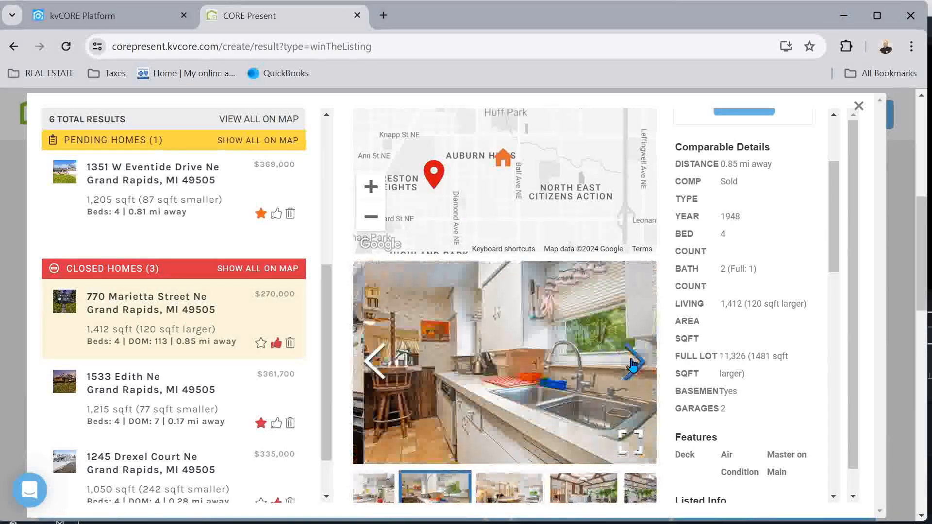
{"action": "left_click", "coordinate": [633, 364]}
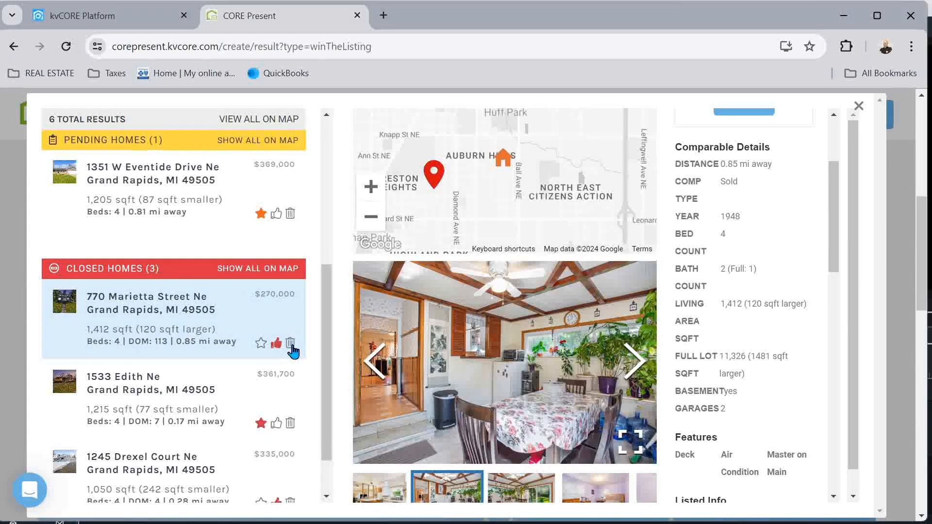
{"action": "left_click", "coordinate": [290, 345]}
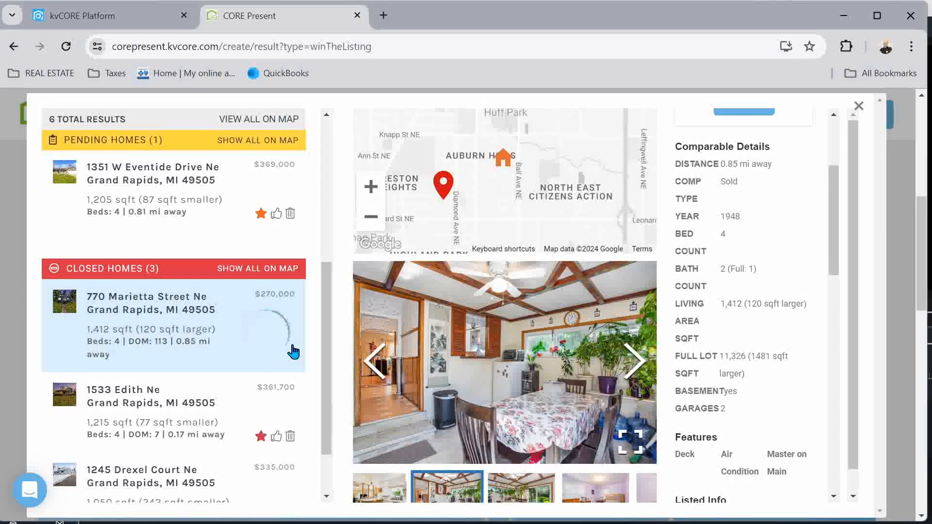
{"action": "left_click", "coordinate": [144, 416]}
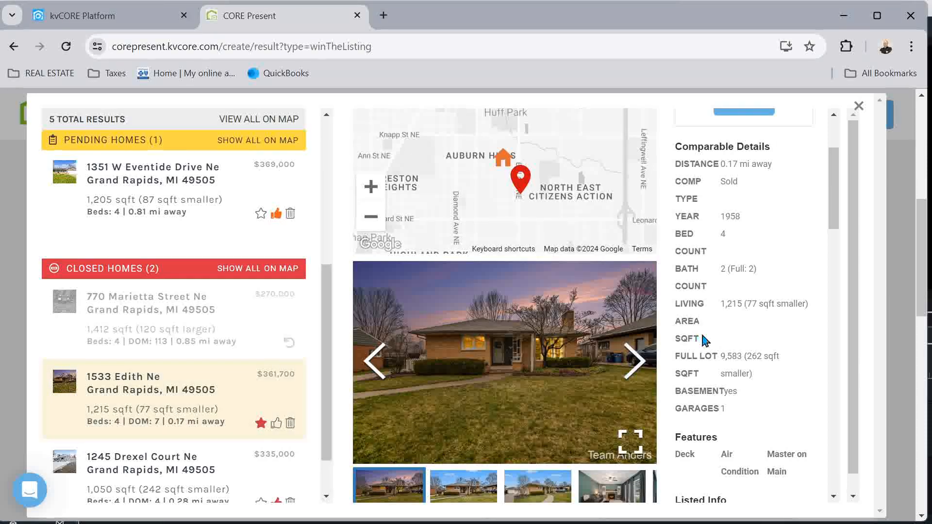
{"action": "scroll", "coordinate": [708, 339], "scroll_direction": "down", "scroll_amount": 6}
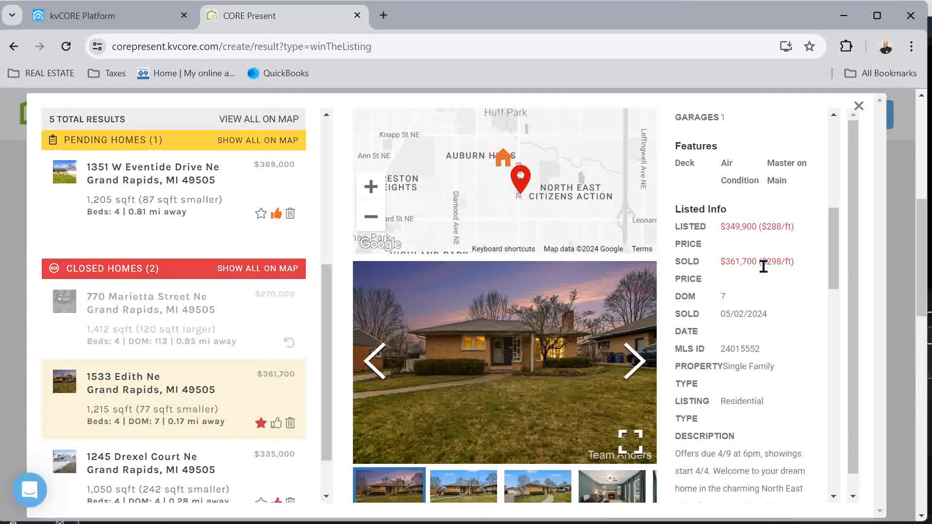
{"action": "left_click", "coordinate": [645, 365]}
{"action": "left_click", "coordinate": [645, 365]}
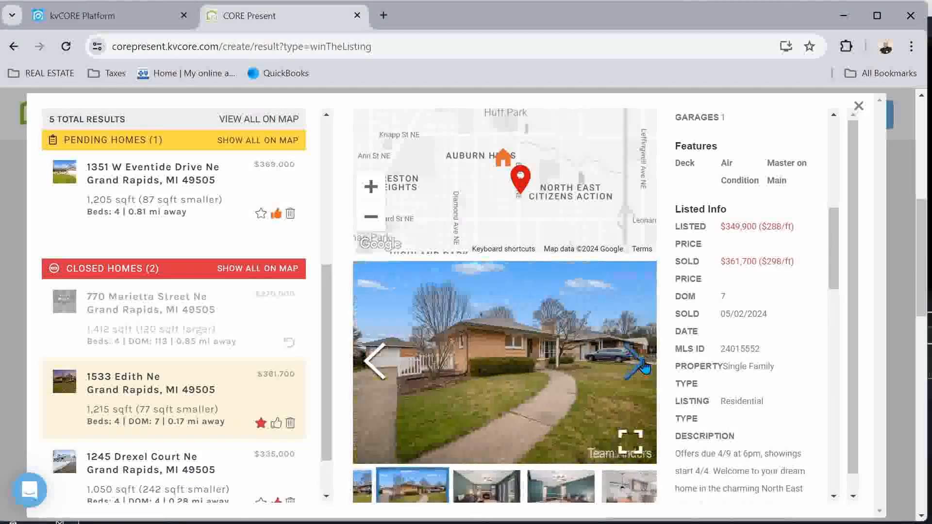
{"action": "left_click", "coordinate": [645, 365]}
{"action": "left_click", "coordinate": [645, 365]}
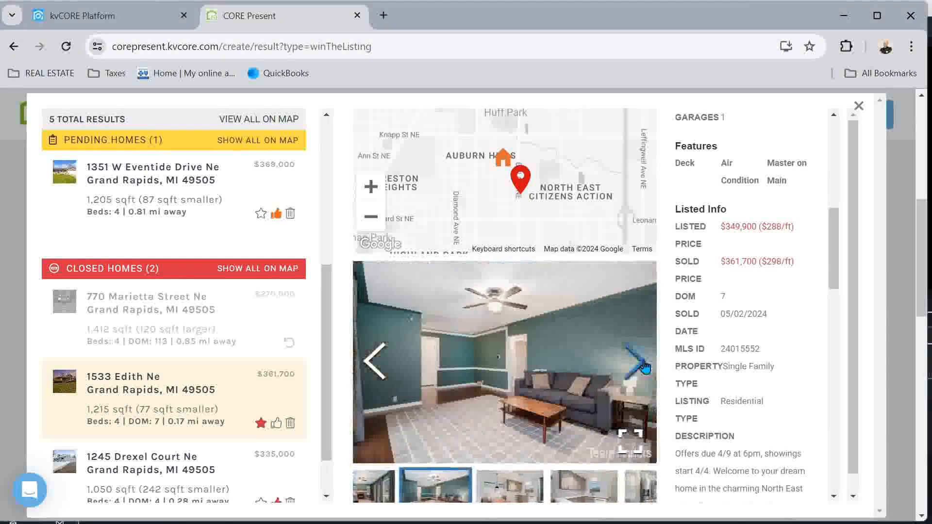
{"action": "left_click", "coordinate": [645, 365]}
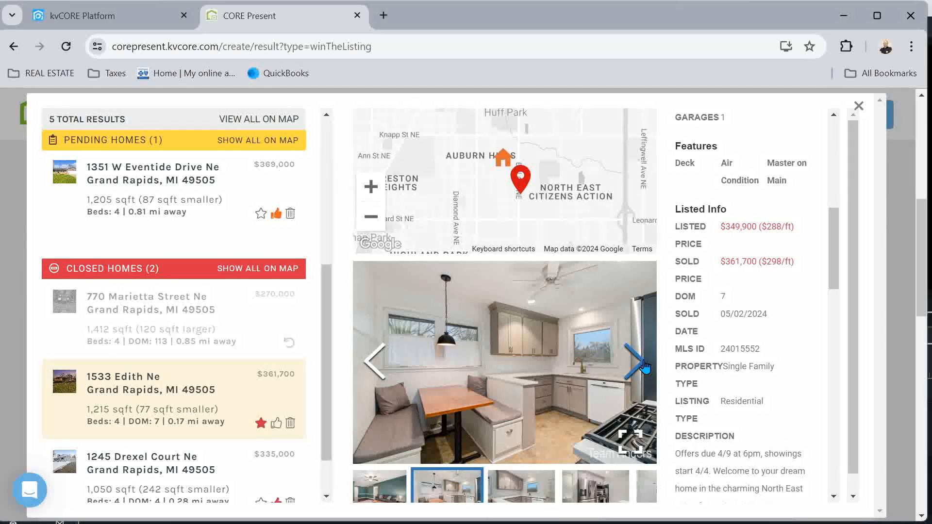
{"action": "left_click", "coordinate": [645, 365]}
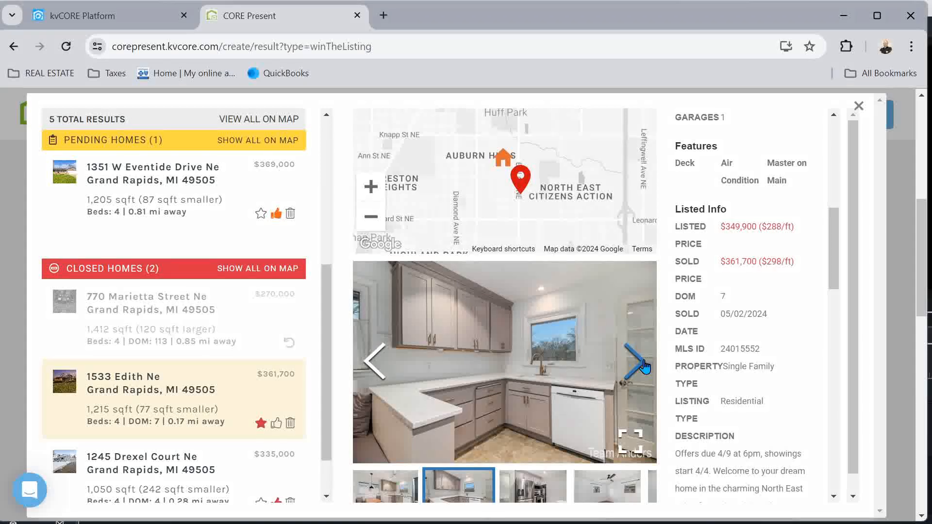
{"action": "left_click", "coordinate": [645, 365]}
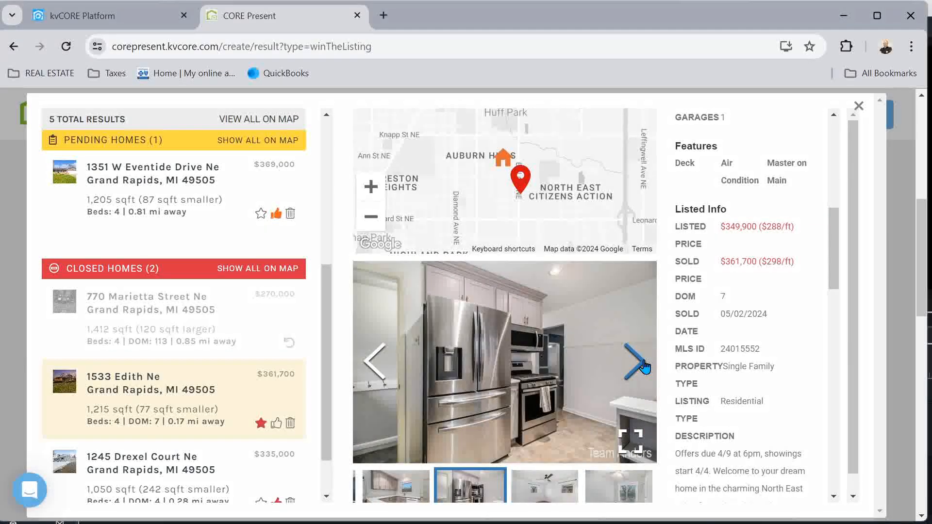
{"action": "left_click", "coordinate": [644, 365]}
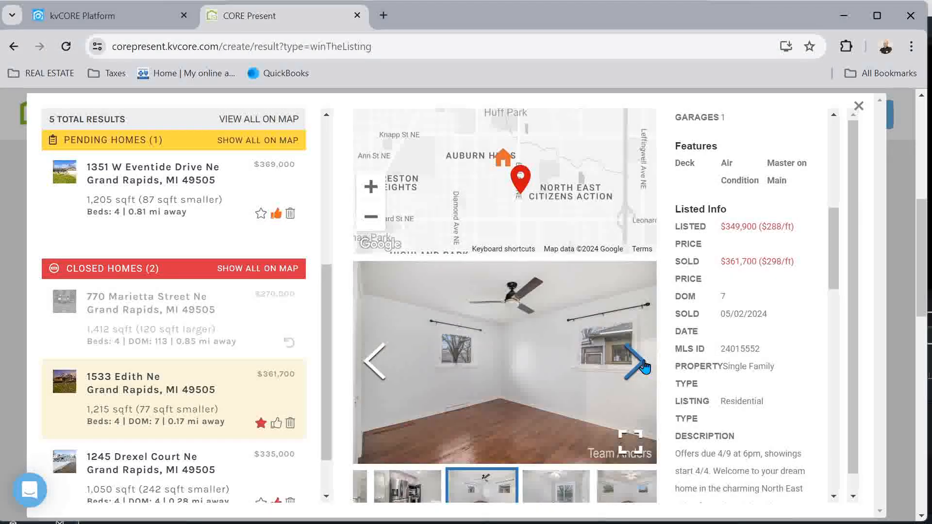
{"action": "left_click", "coordinate": [645, 365]}
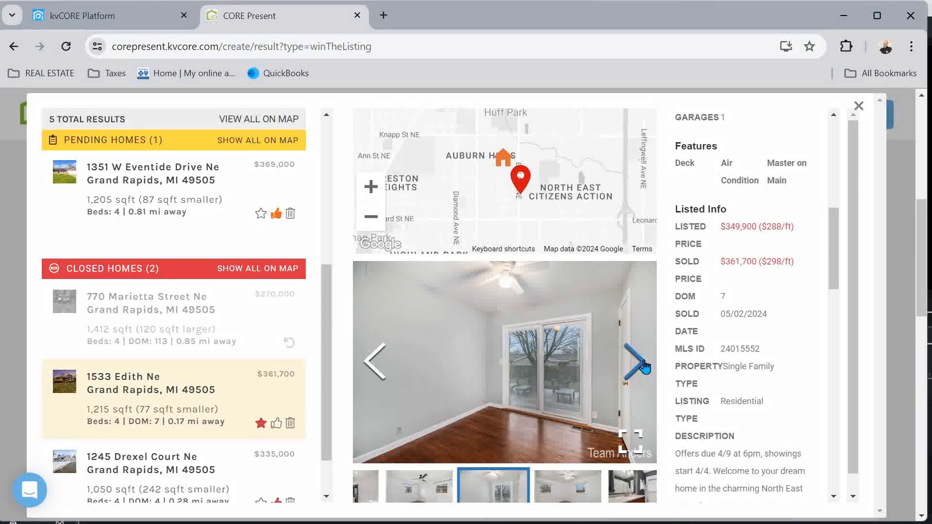
{"action": "left_click", "coordinate": [645, 366]}
{"action": "left_click", "coordinate": [645, 365]}
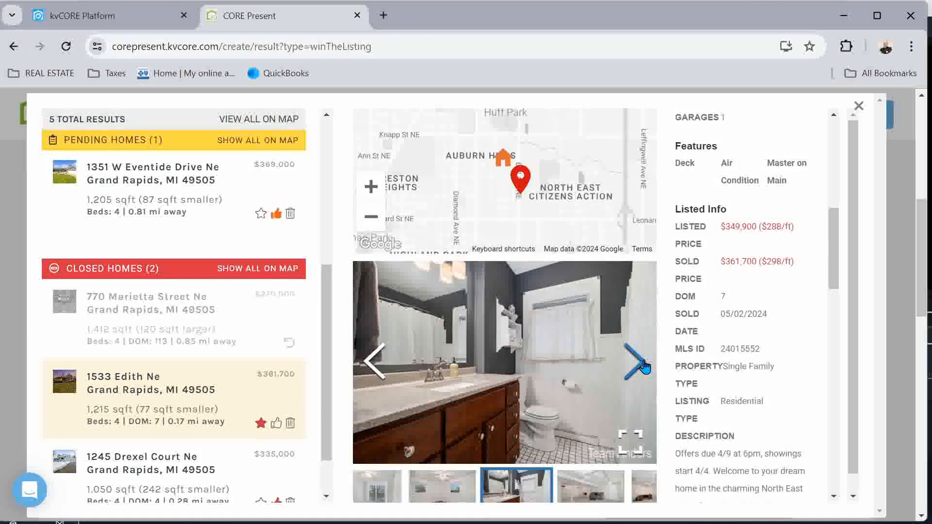
{"action": "left_click", "coordinate": [645, 365]}
{"action": "left_click", "coordinate": [644, 365]}
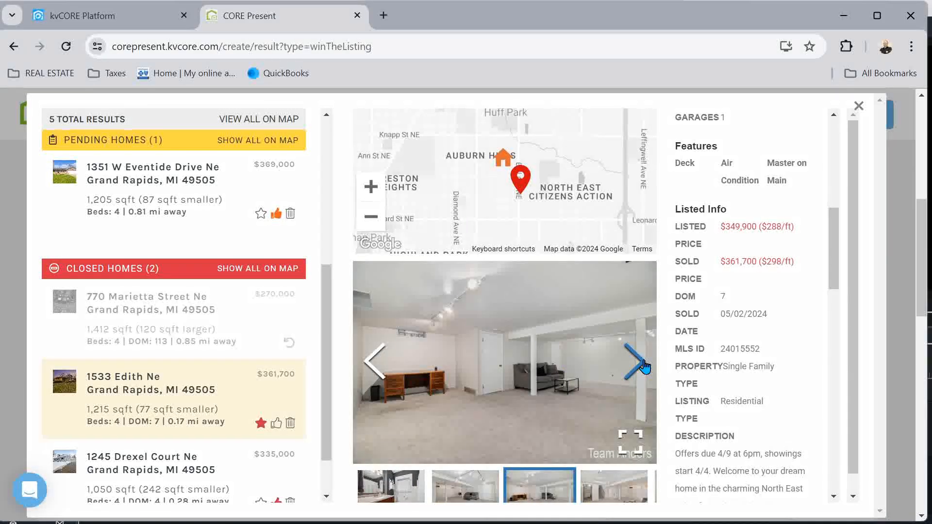
{"action": "left_click", "coordinate": [645, 365]}
{"action": "left_click", "coordinate": [645, 365]}
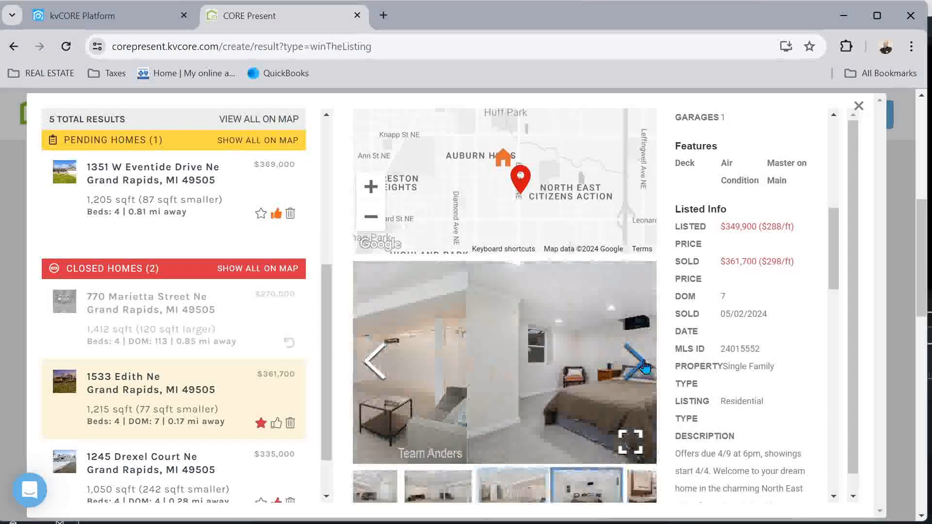
{"action": "left_click", "coordinate": [644, 365]}
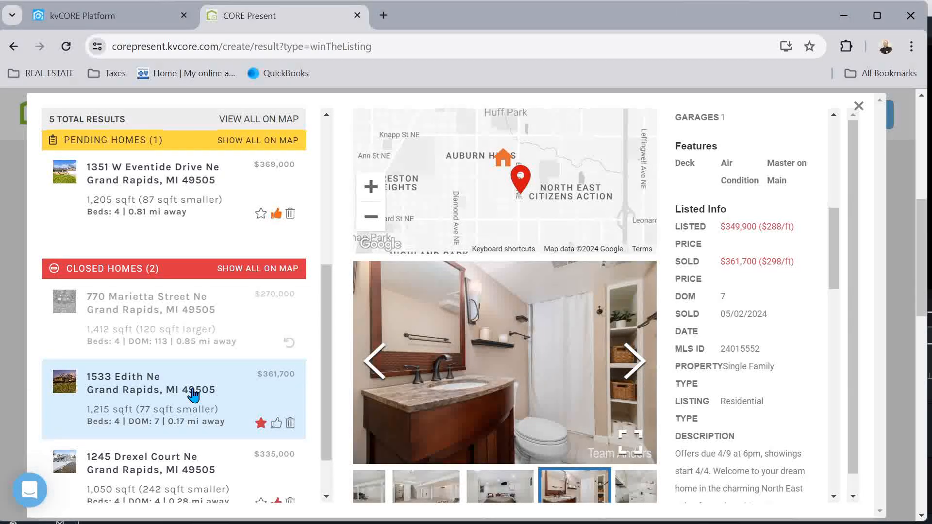
{"action": "scroll", "coordinate": [177, 410], "scroll_direction": "down", "scroll_amount": 1}
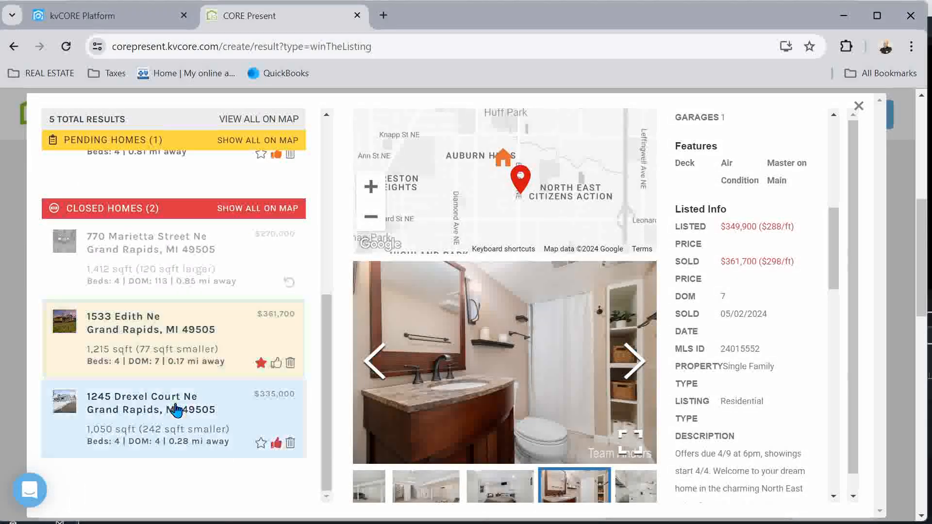
{"action": "left_click", "coordinate": [158, 412]}
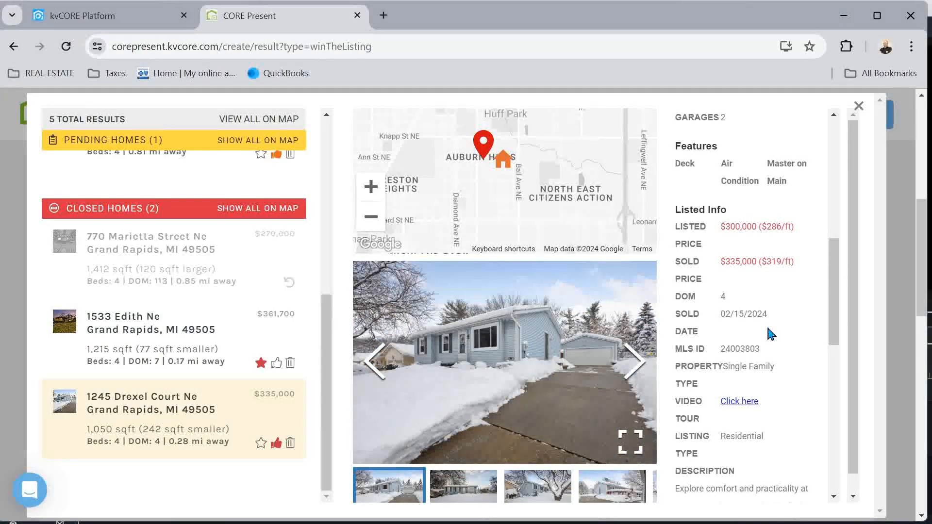
{"action": "scroll", "coordinate": [771, 334], "scroll_direction": "up", "scroll_amount": 7}
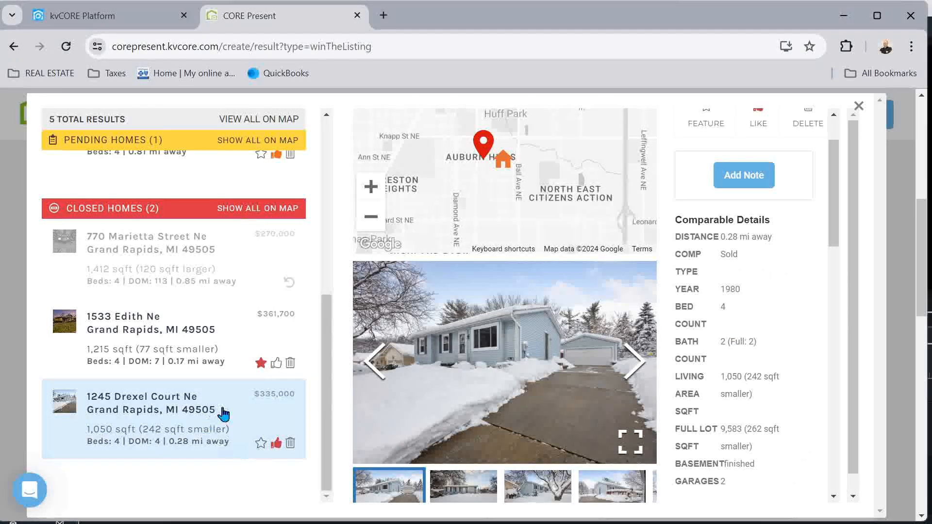
{"action": "scroll", "coordinate": [798, 351], "scroll_direction": "down", "scroll_amount": 8}
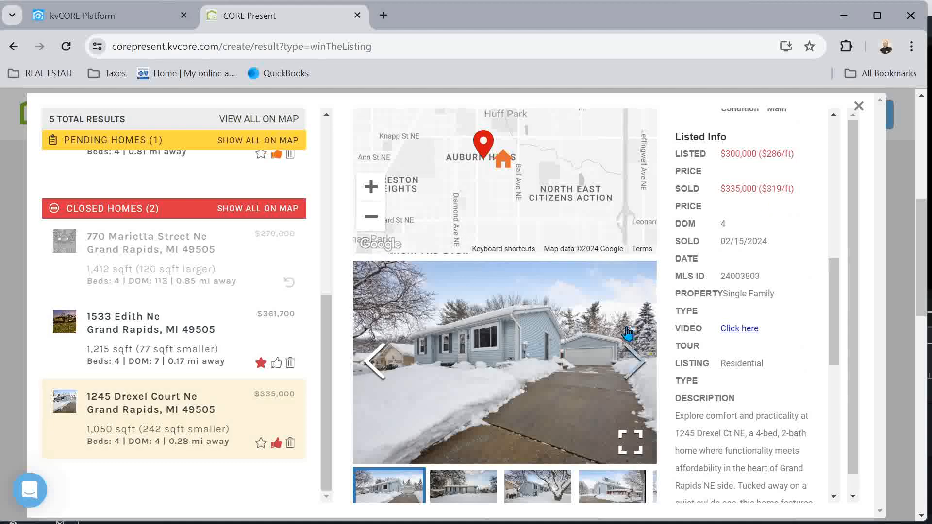
Browse the Drexel Court photos from the snowy back yard and side entry through the kitchen to the sliding-door room
{"action": "left_click", "coordinate": [634, 363]}
{"action": "left_click", "coordinate": [634, 363]}
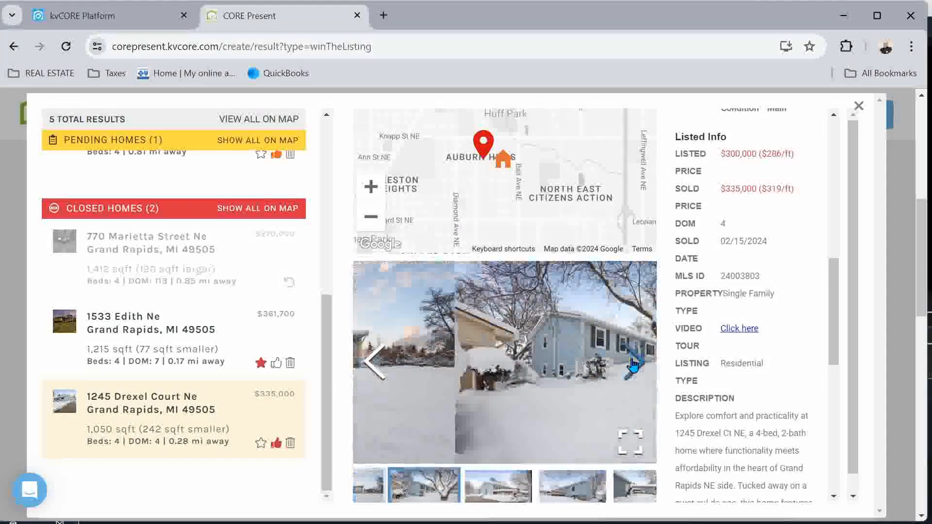
{"action": "left_click", "coordinate": [633, 363]}
{"action": "left_click", "coordinate": [634, 363]}
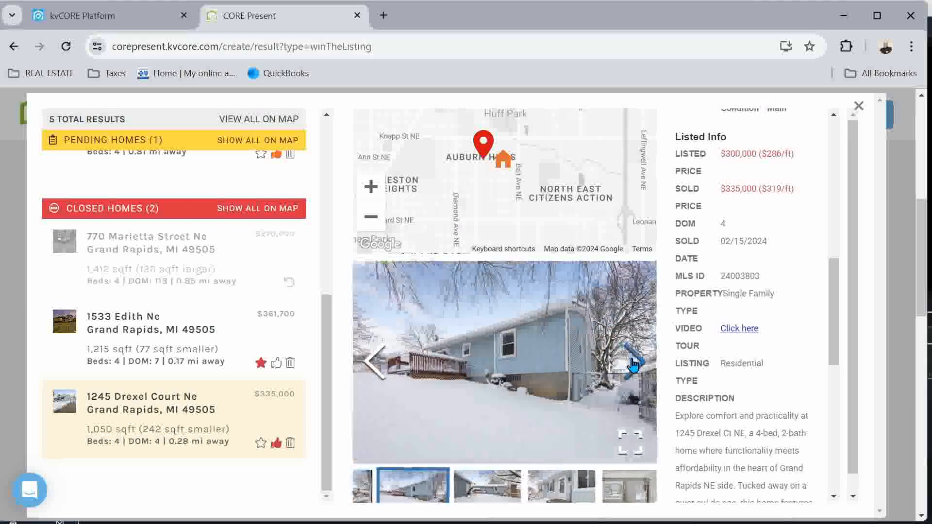
{"action": "left_click", "coordinate": [633, 363]}
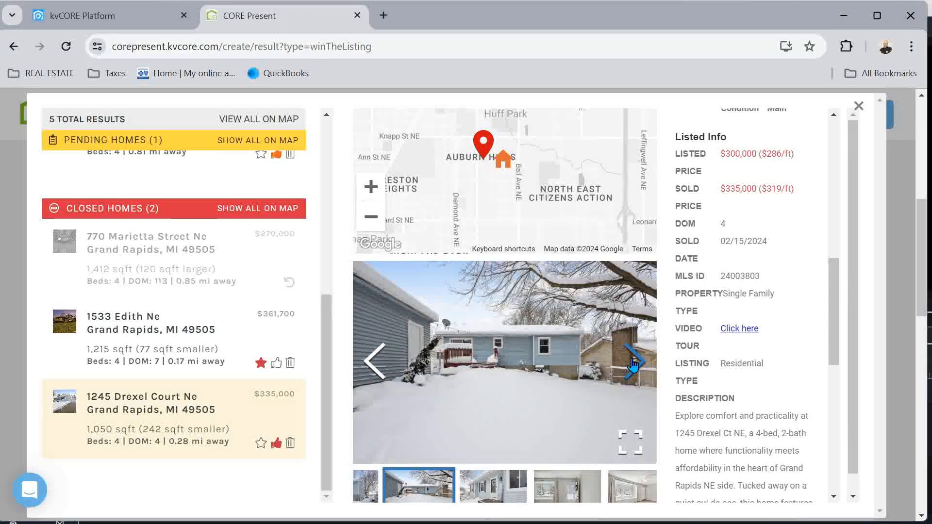
{"action": "left_click", "coordinate": [634, 363]}
{"action": "left_click", "coordinate": [634, 363]}
{"action": "left_click", "coordinate": [633, 364]}
{"action": "left_click", "coordinate": [633, 363]}
{"action": "left_click", "coordinate": [633, 364]}
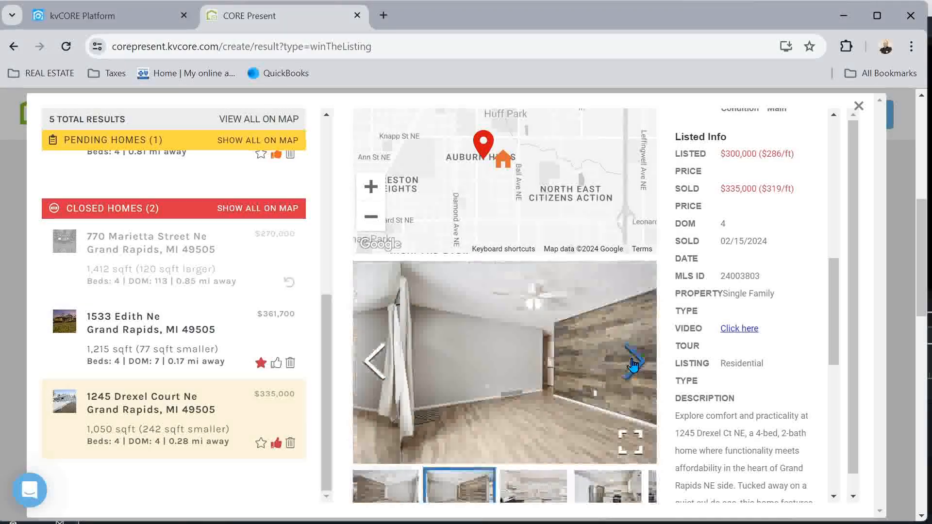
{"action": "left_click", "coordinate": [634, 363]}
{"action": "left_click", "coordinate": [633, 363]}
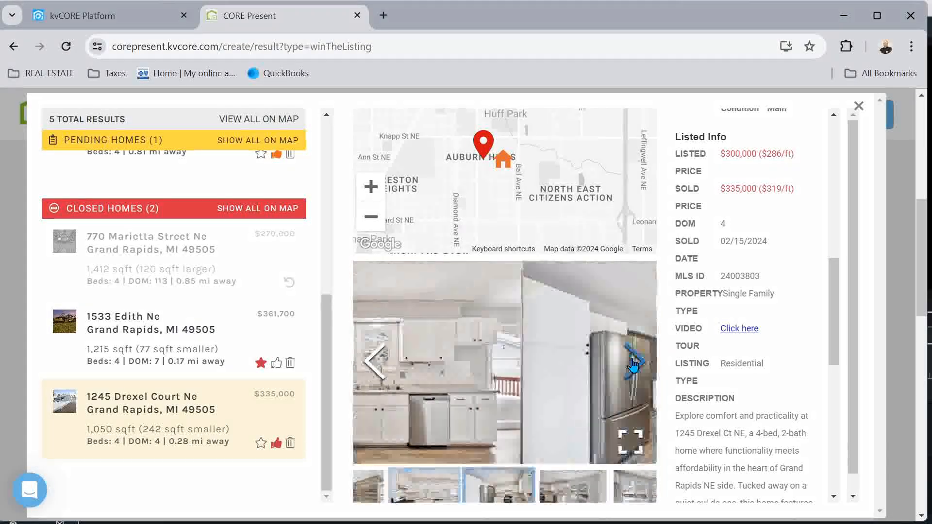
{"action": "left_click", "coordinate": [634, 364]}
{"action": "left_click", "coordinate": [633, 363]}
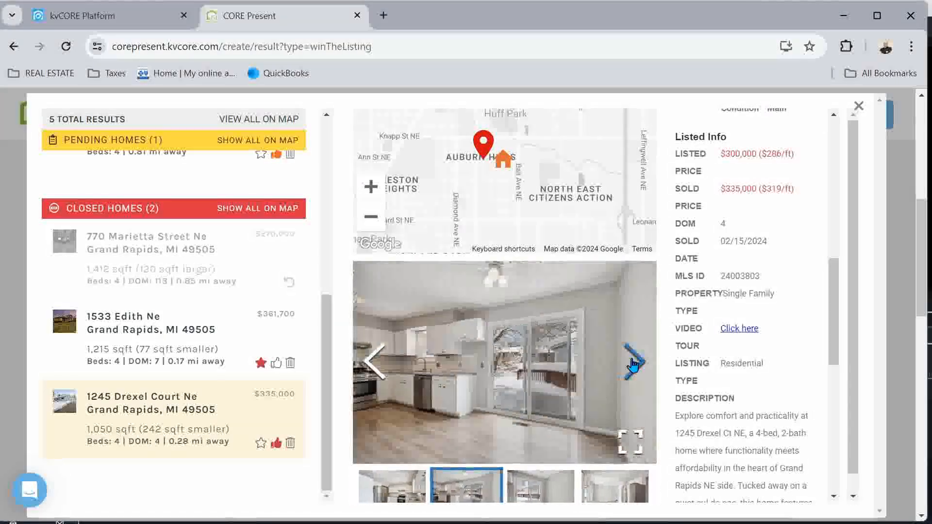
{"action": "left_click", "coordinate": [634, 363]}
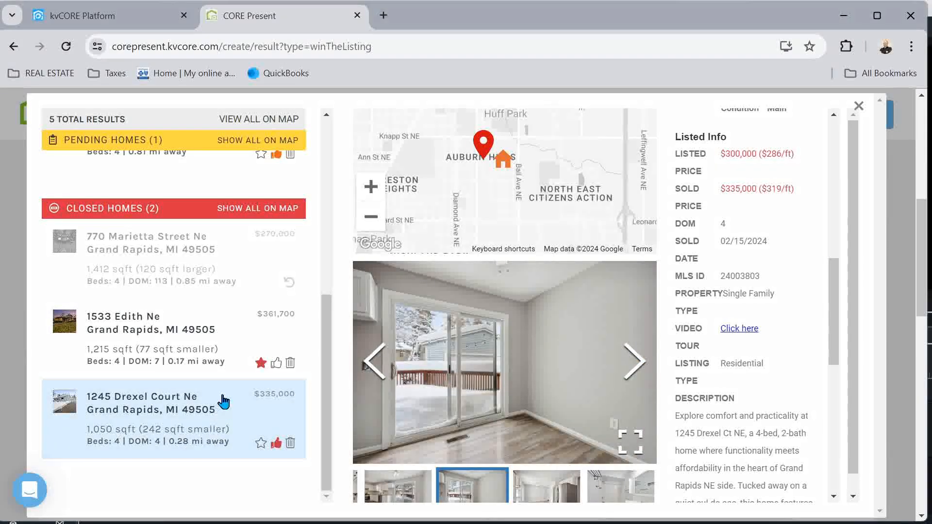
{"action": "scroll", "coordinate": [204, 358], "scroll_direction": "up", "scroll_amount": 5}
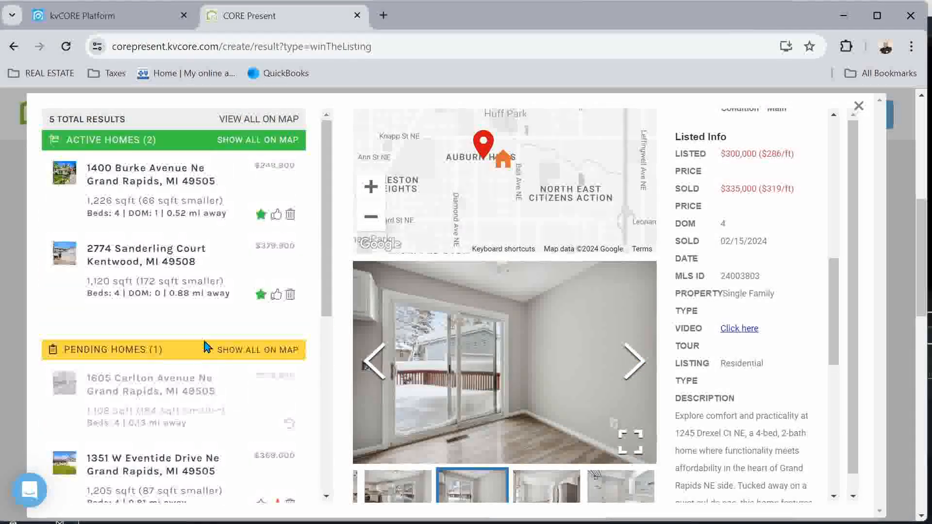
{"action": "left_click", "coordinate": [183, 275]}
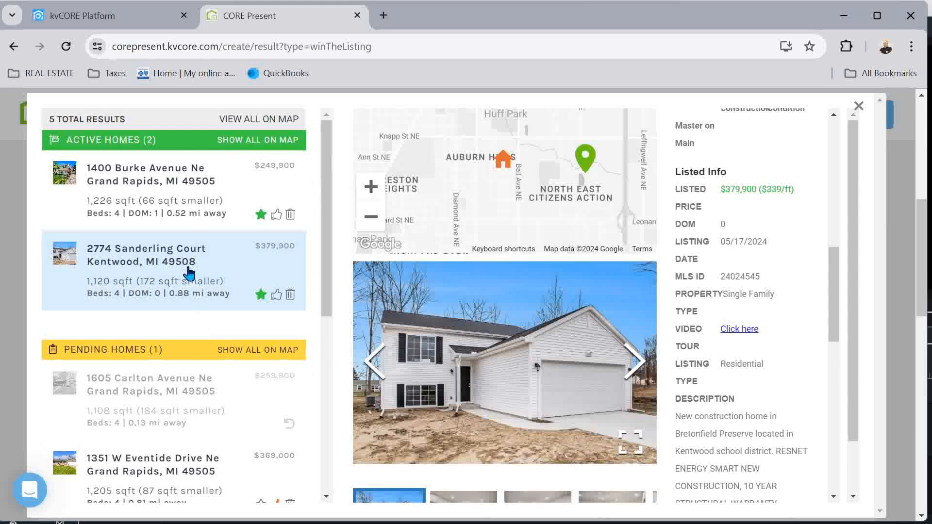
{"action": "left_click", "coordinate": [149, 187]}
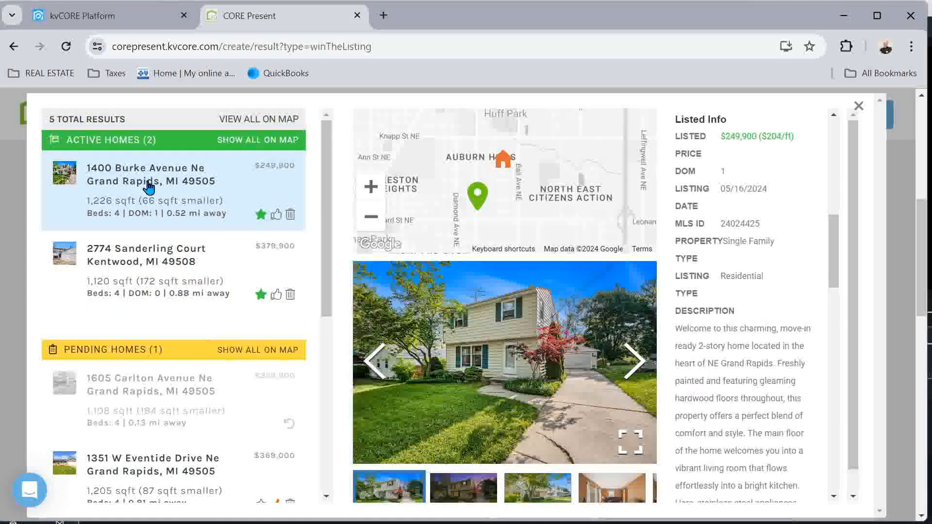
{"action": "left_click", "coordinate": [291, 215]}
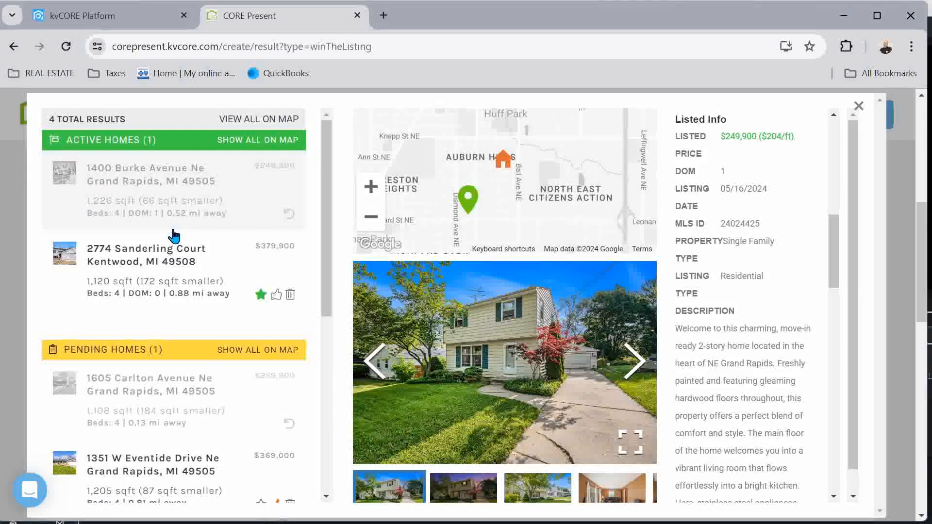
{"action": "scroll", "coordinate": [164, 238], "scroll_direction": "down", "scroll_amount": 5}
{"action": "left_click", "coordinate": [121, 284]}
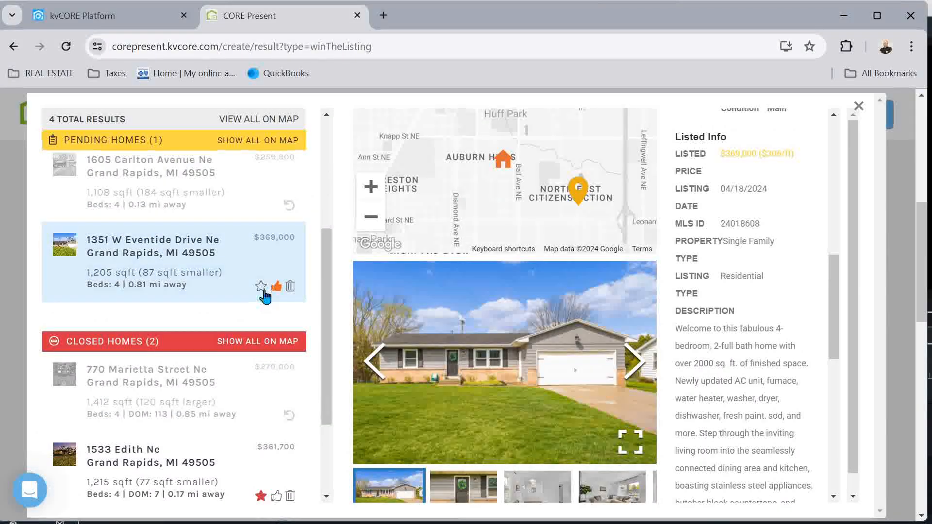
{"action": "left_click", "coordinate": [261, 288]}
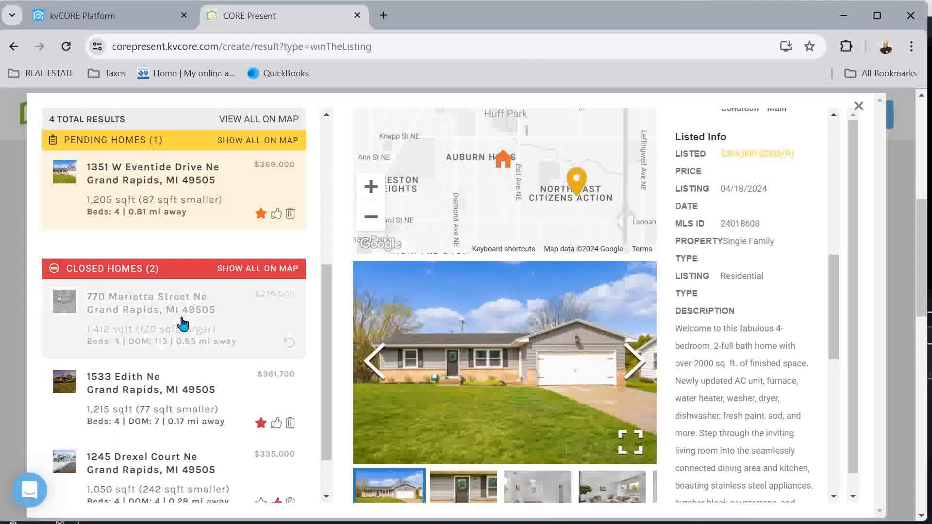
{"action": "scroll", "coordinate": [184, 324], "scroll_direction": "down", "scroll_amount": 2}
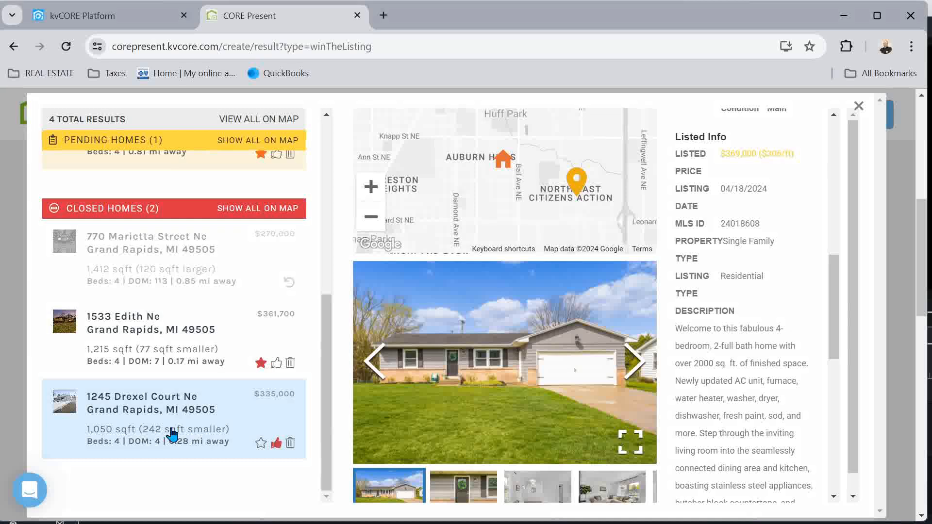
{"action": "left_click", "coordinate": [173, 433]}
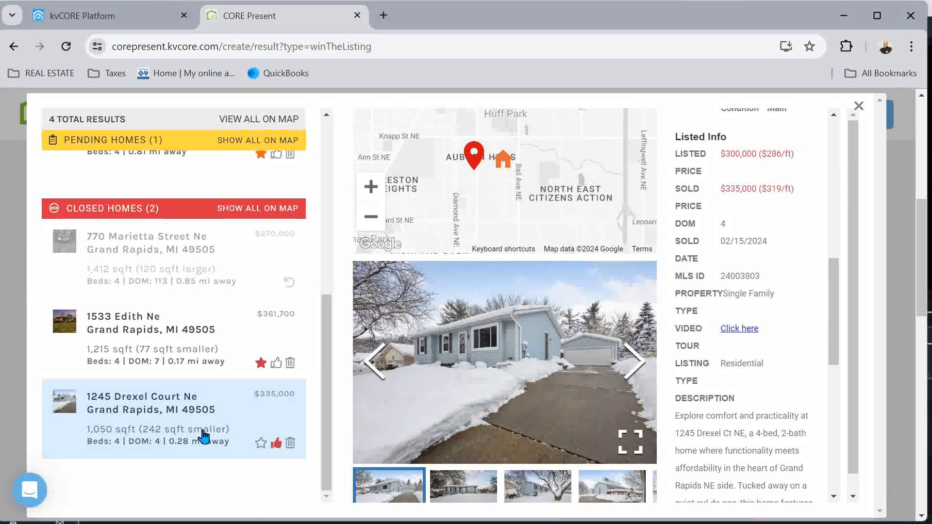
{"action": "left_click", "coordinate": [290, 444]}
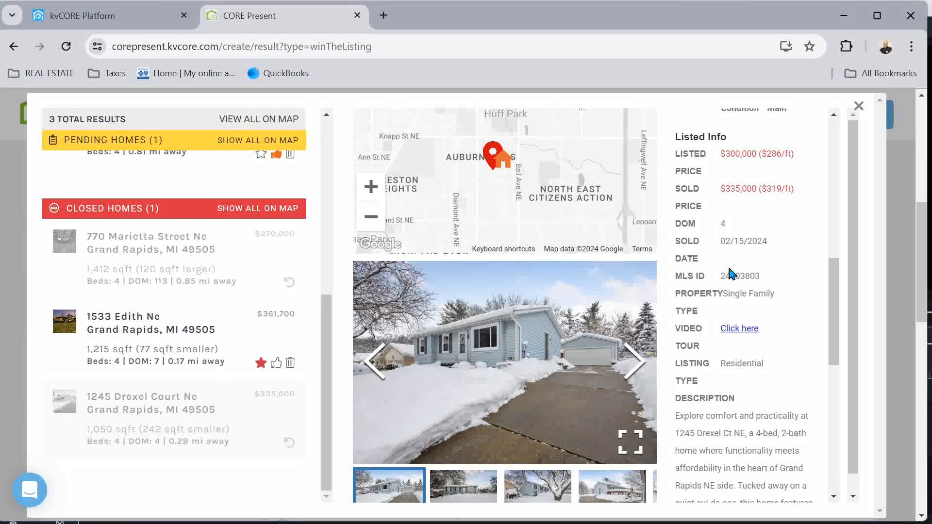
{"action": "scroll", "coordinate": [732, 274], "scroll_direction": "up", "scroll_amount": 10}
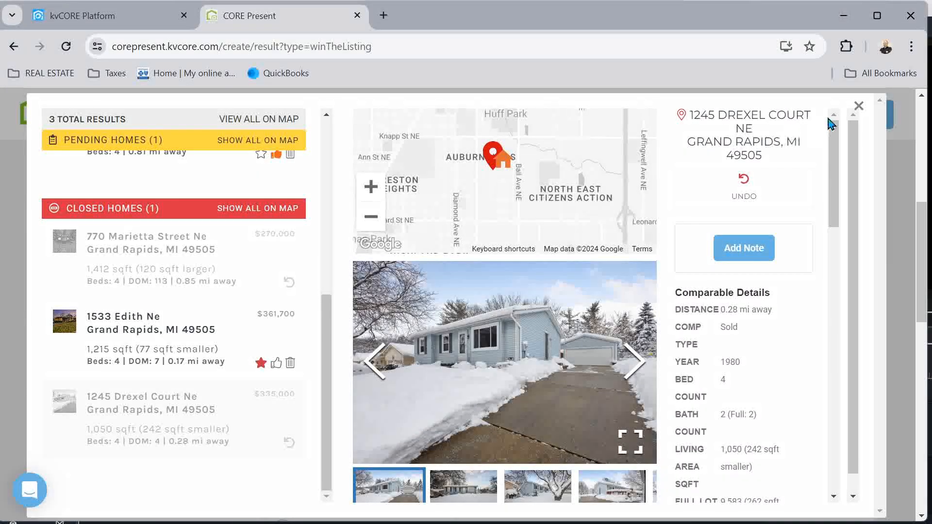
{"action": "left_click", "coordinate": [860, 107]}
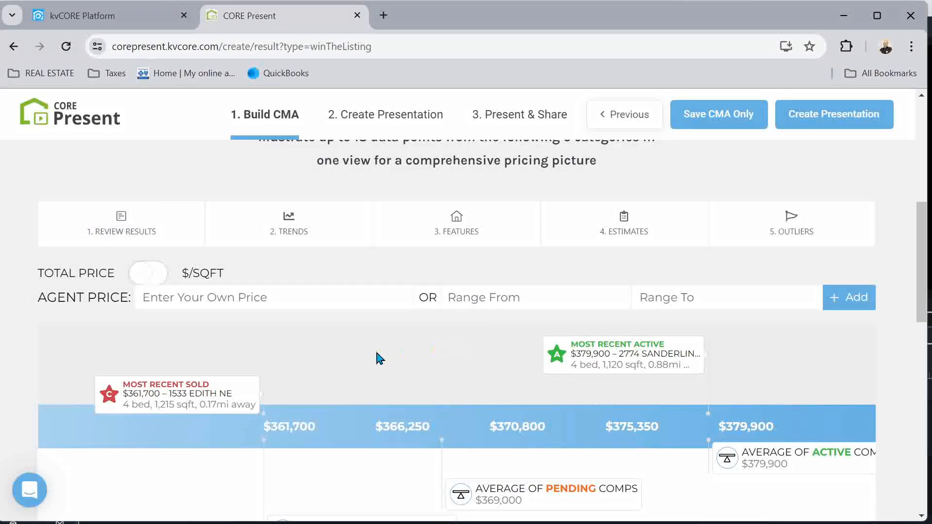
{"action": "scroll", "coordinate": [531, 389], "scroll_direction": "down", "scroll_amount": 1}
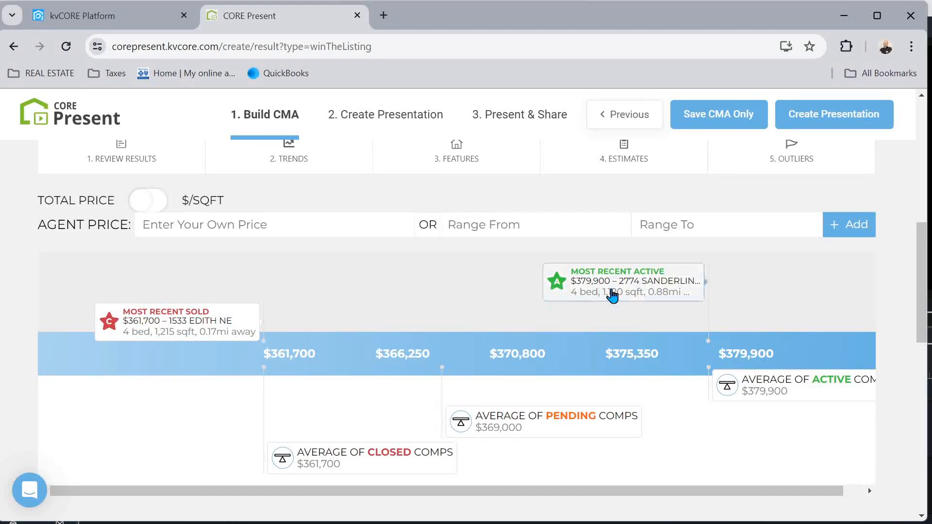
{"action": "left_click", "coordinate": [623, 273]}
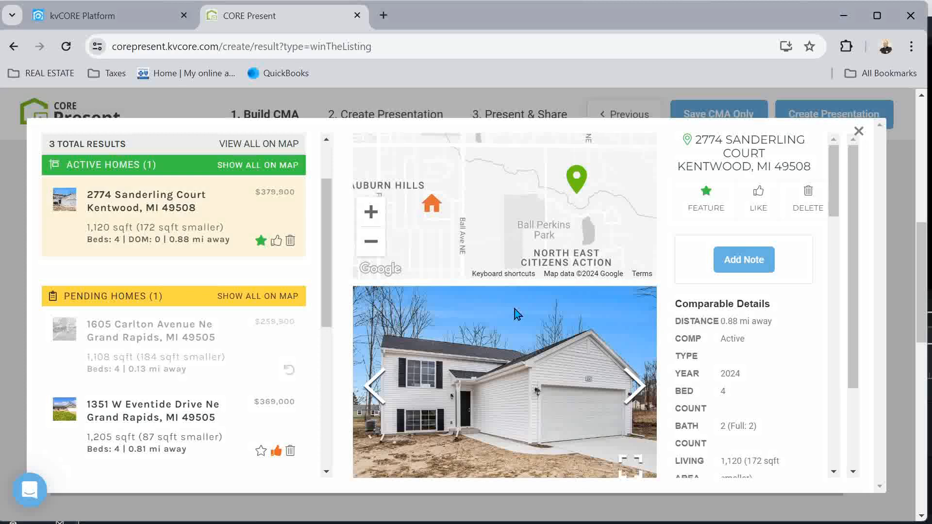
{"action": "left_click", "coordinate": [858, 132]}
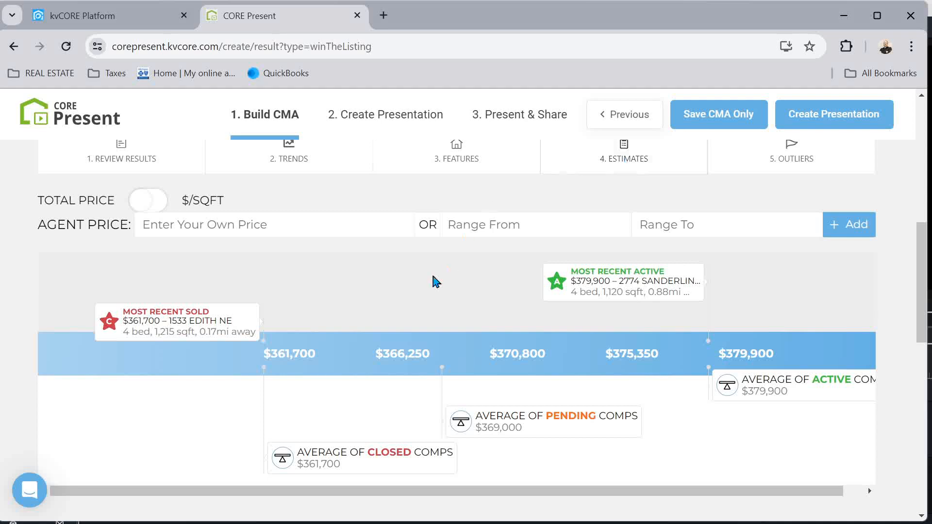
{"action": "scroll", "coordinate": [422, 289], "scroll_direction": "up", "scroll_amount": 2}
{"action": "scroll", "coordinate": [422, 289], "scroll_direction": "up", "scroll_amount": 7}
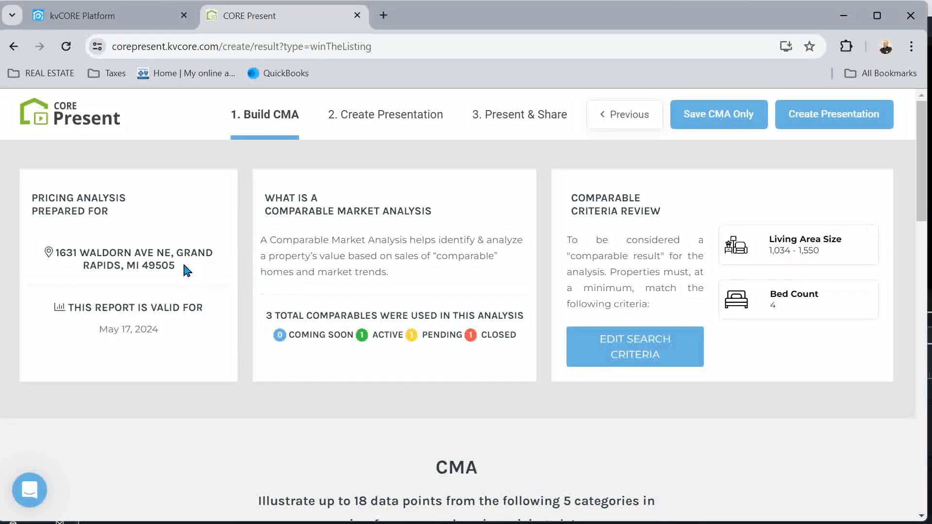
{"action": "left_click_drag", "start_coordinate": [182, 270], "coordinate": [50, 258]}
{"action": "key", "text": "ctrl+c"}
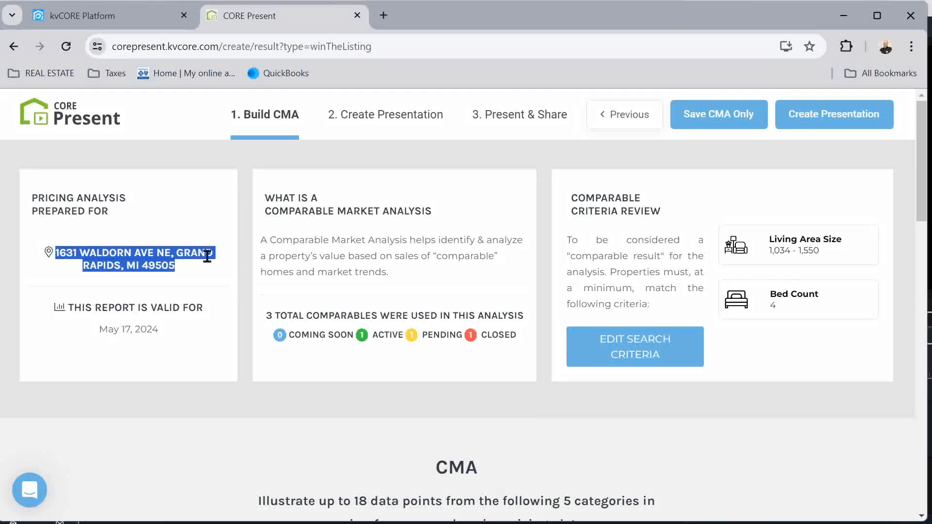
{"action": "left_click", "coordinate": [383, 16]}
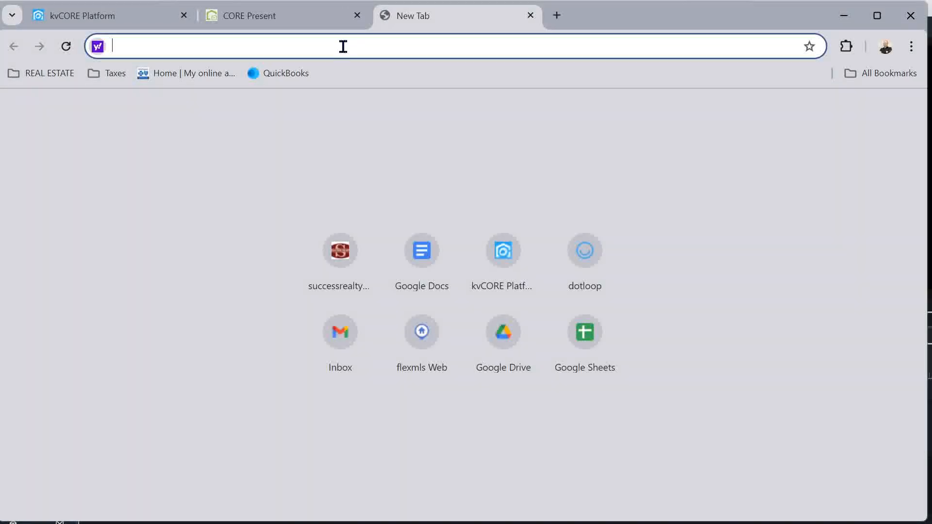
{"action": "type", "text": "zillow"}
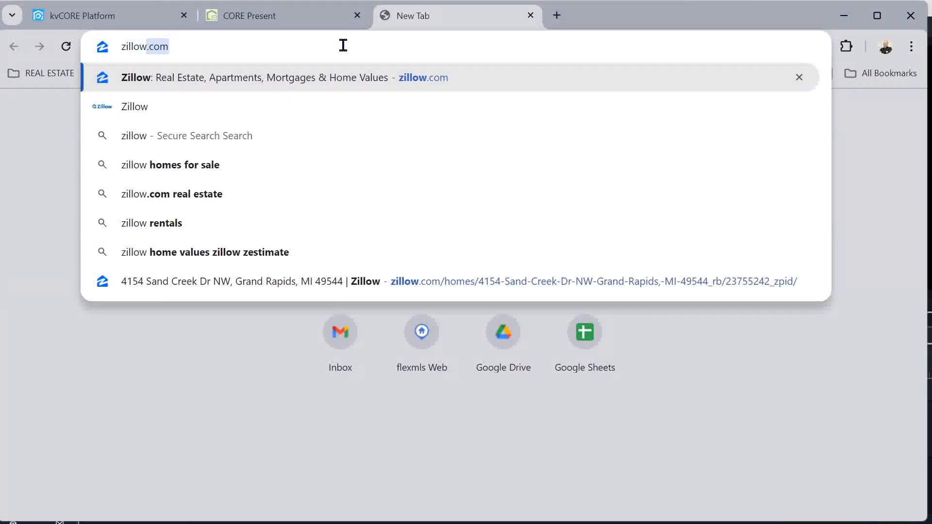
{"action": "key", "text": "Return"}
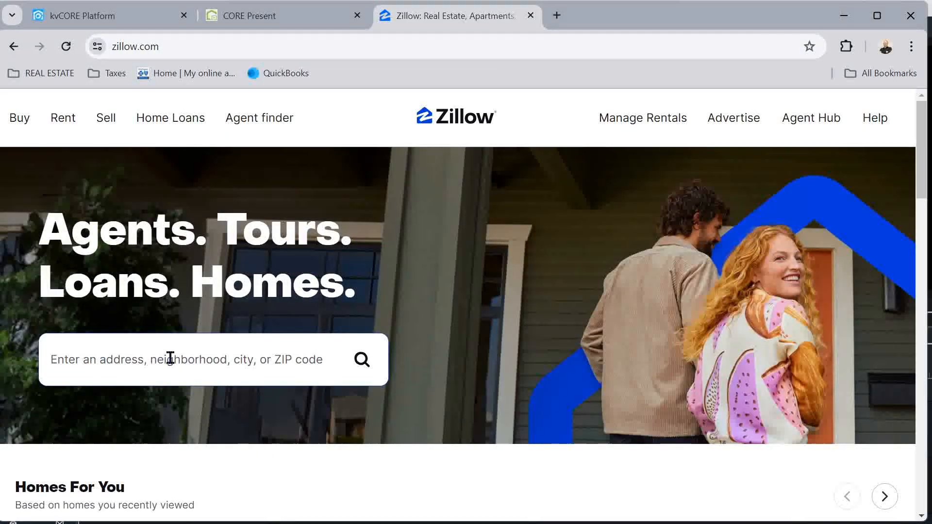
{"action": "left_click", "coordinate": [170, 358]}
{"action": "key", "text": "ctrl+v"}
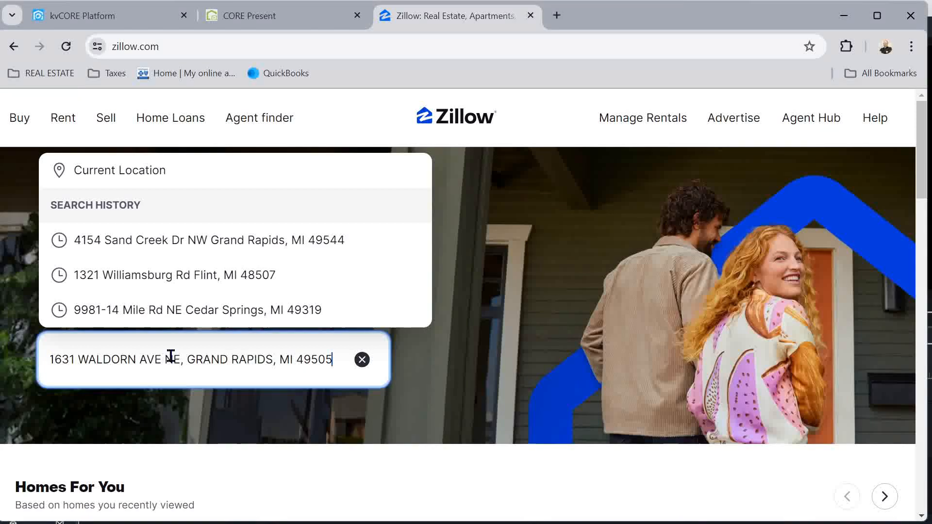
{"action": "left_click", "coordinate": [192, 413]}
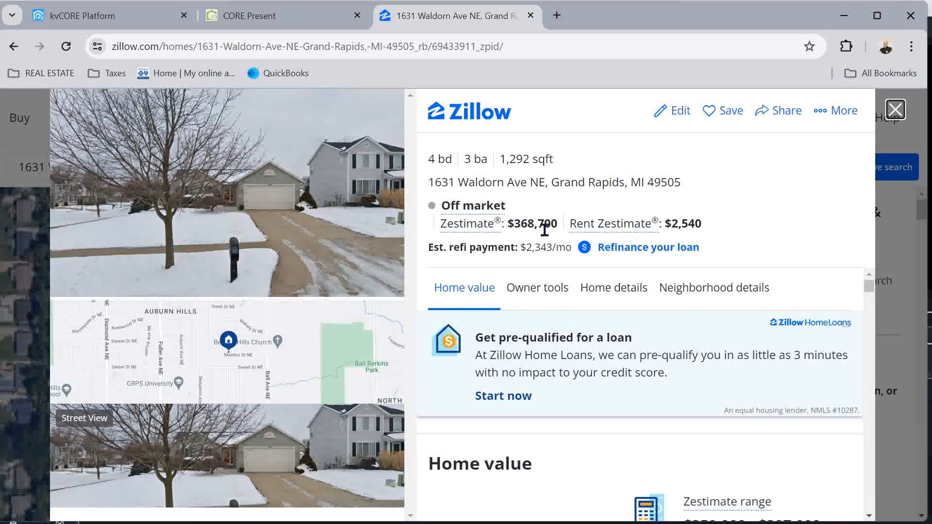
{"action": "left_click", "coordinate": [270, 16]}
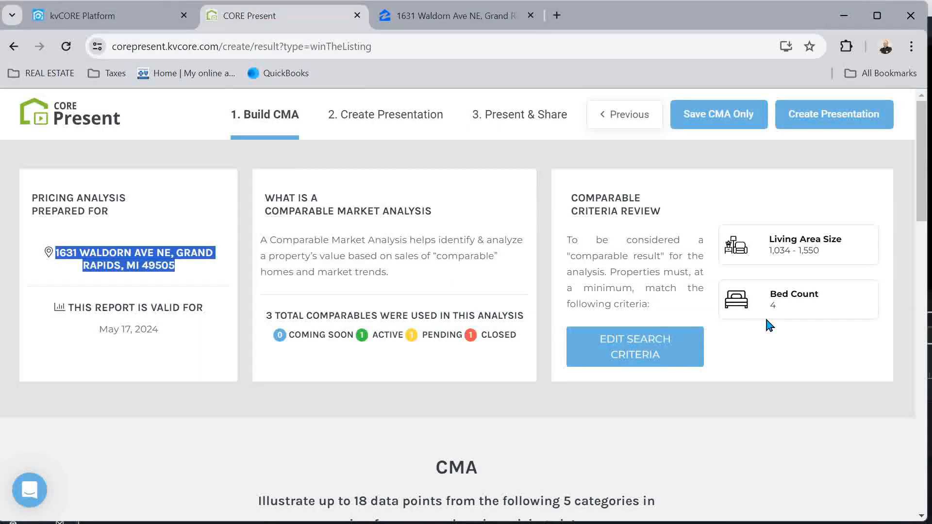
In the Estimates category, include the Attom estimate in the CMA
{"action": "scroll", "coordinate": [615, 382], "scroll_direction": "down", "scroll_amount": 5}
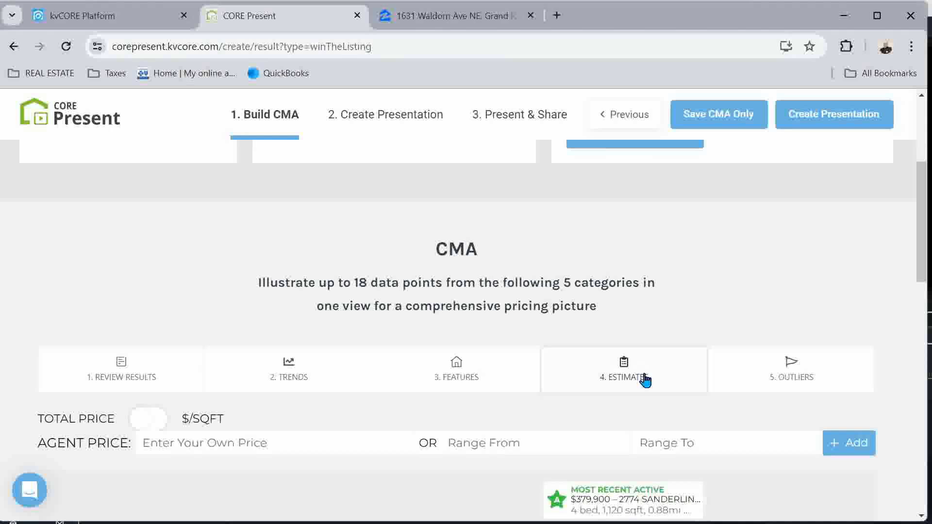
{"action": "left_click", "coordinate": [646, 377]}
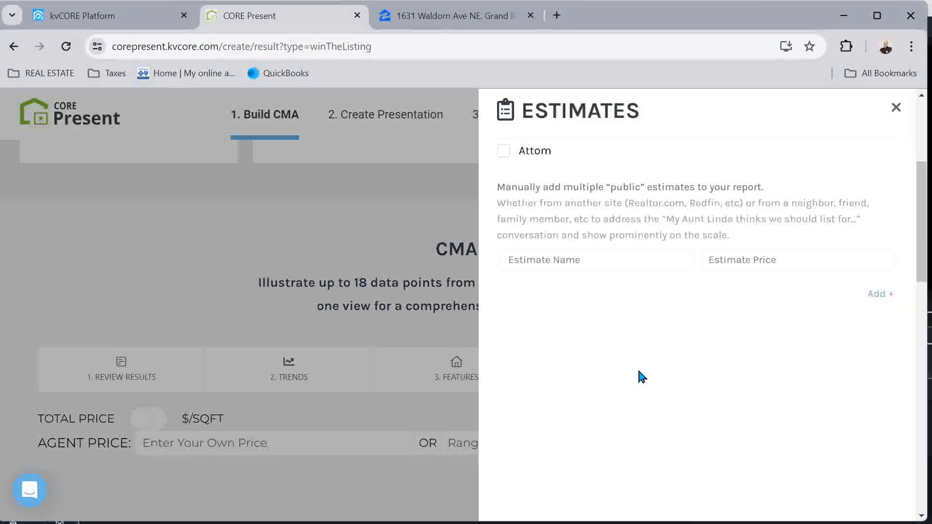
{"action": "left_click", "coordinate": [504, 155]}
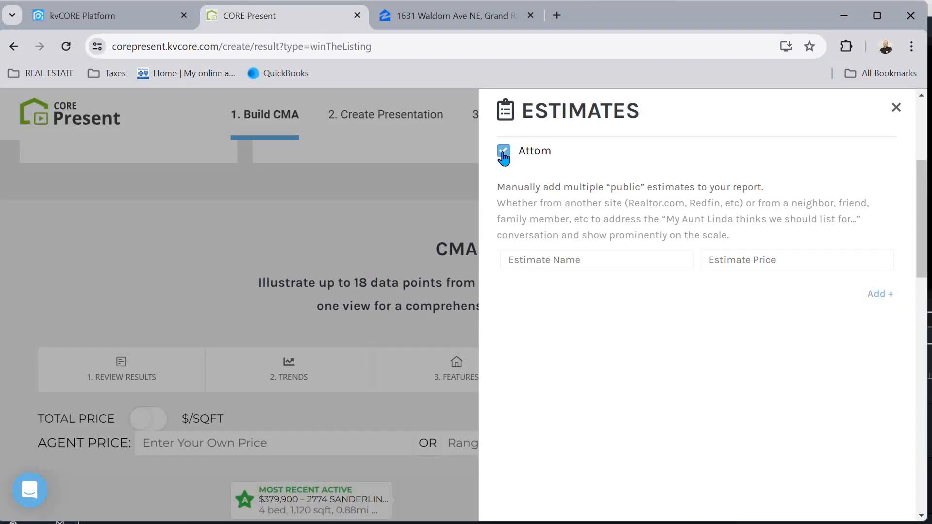
Add a zillow public estimate of $368,700
{"action": "left_click", "coordinate": [562, 261]}
{"action": "type", "text": "zillow"}
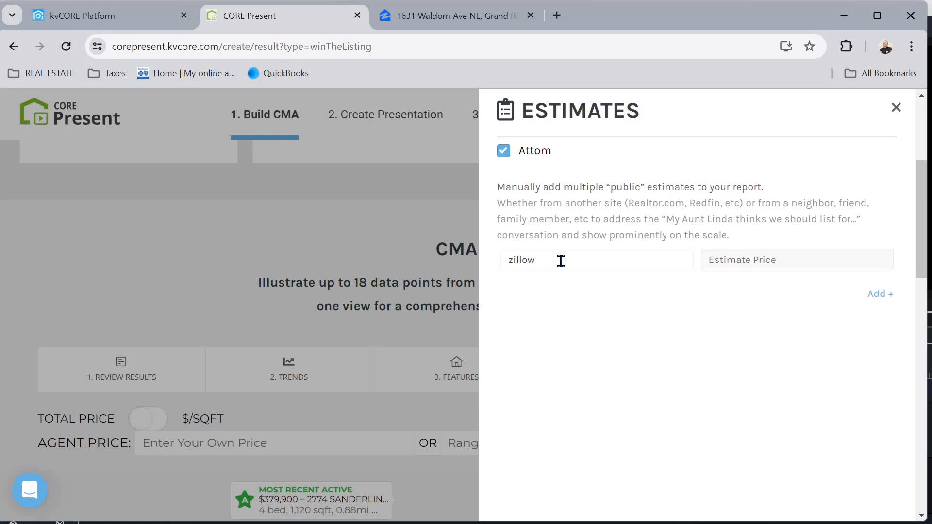
{"action": "key", "text": "Tab"}
{"action": "type", "text": "$3"}
{"action": "left_click", "coordinate": [881, 295]}
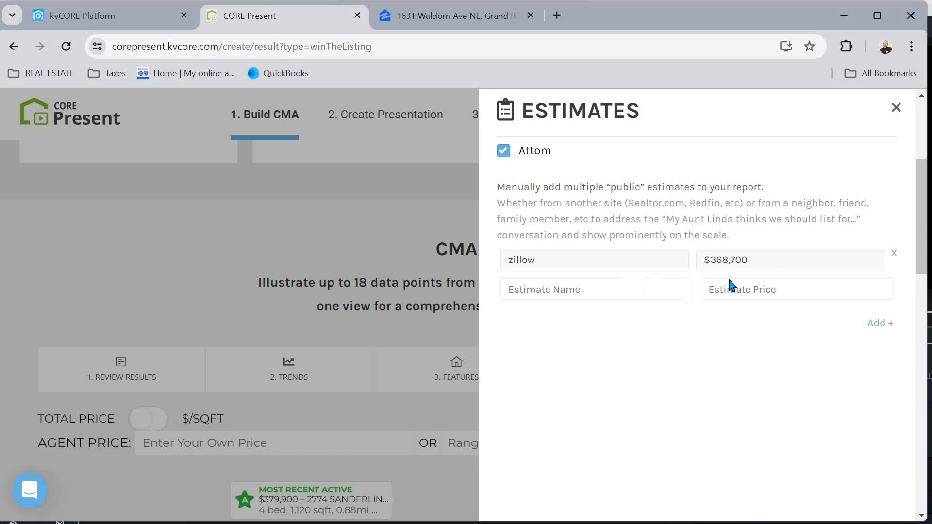
Load realtor.com in a new browser tab
{"action": "left_click", "coordinate": [557, 15]}
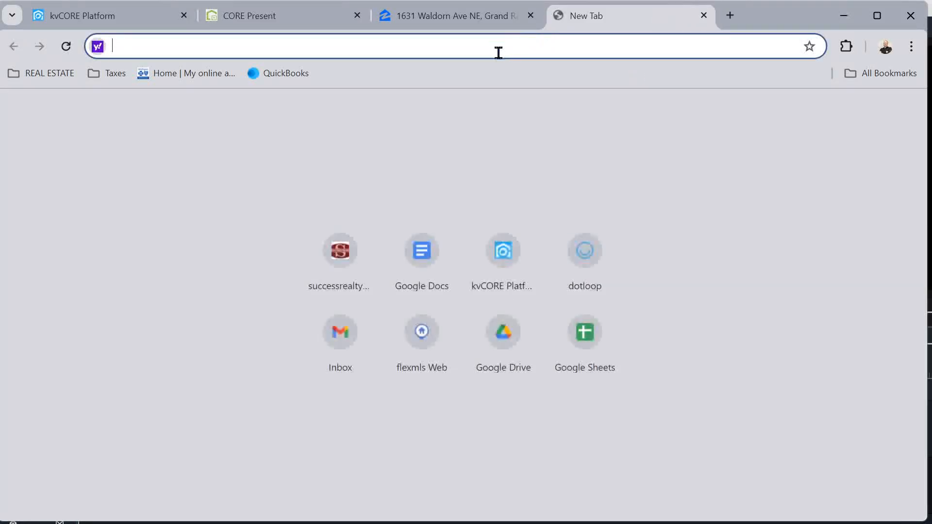
{"action": "type", "text": "reak"}
{"action": "key", "text": "BackSpace"}
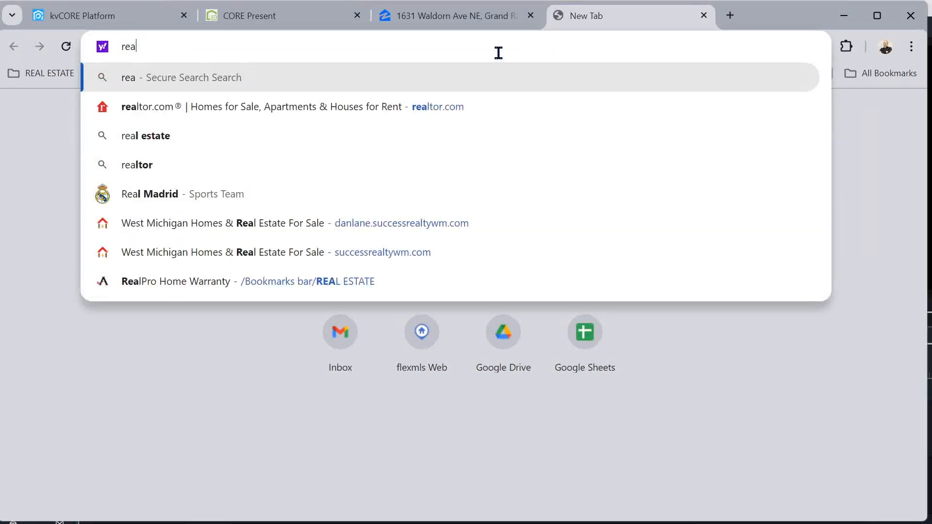
{"action": "type", "text": "ltor"}
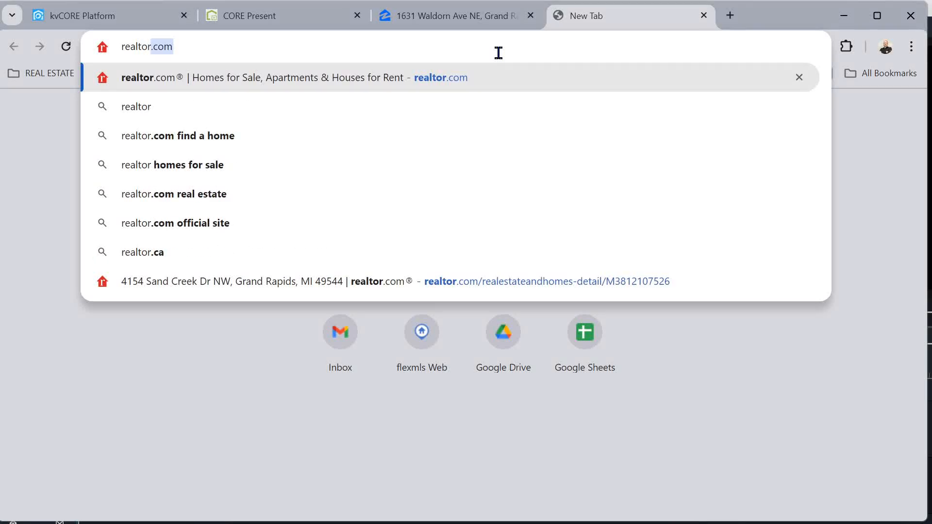
{"action": "key", "text": "Return"}
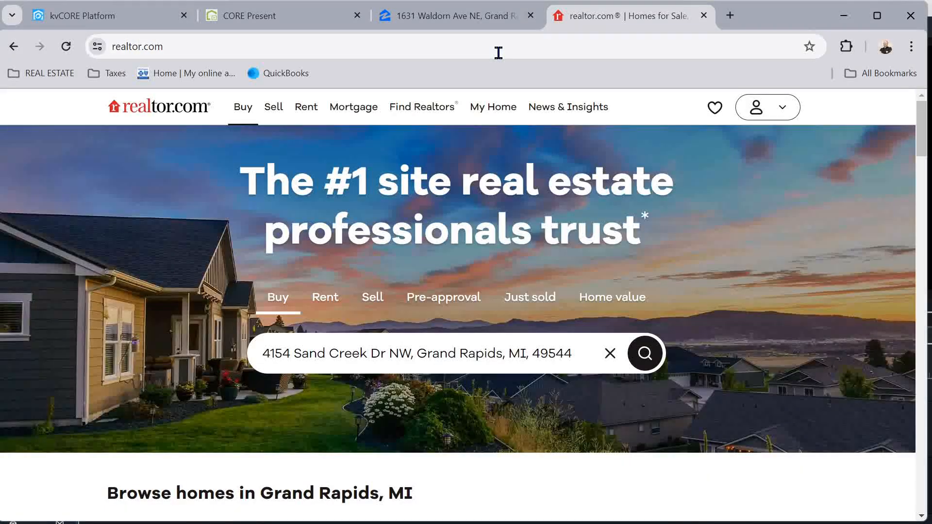
{"action": "double_click", "coordinate": [465, 342]}
{"action": "key", "text": "ctrl+a"}
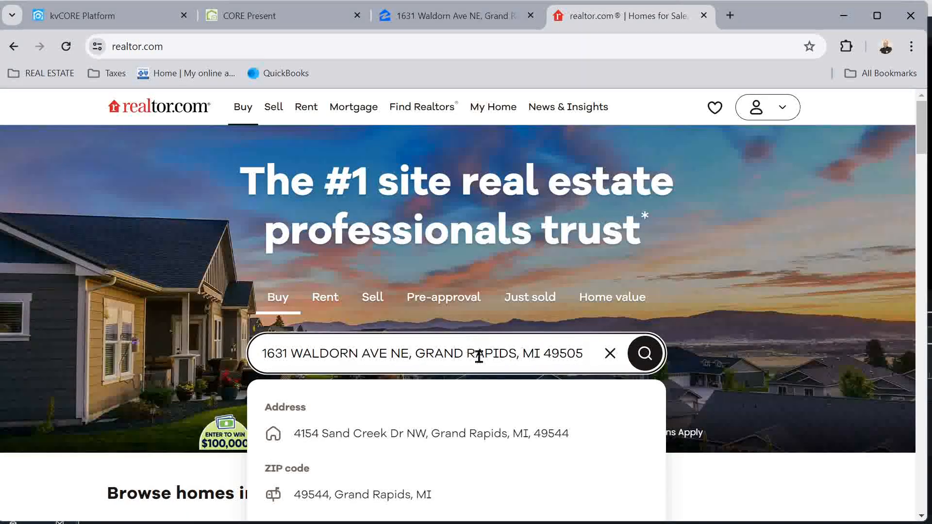
{"action": "left_click", "coordinate": [434, 435]}
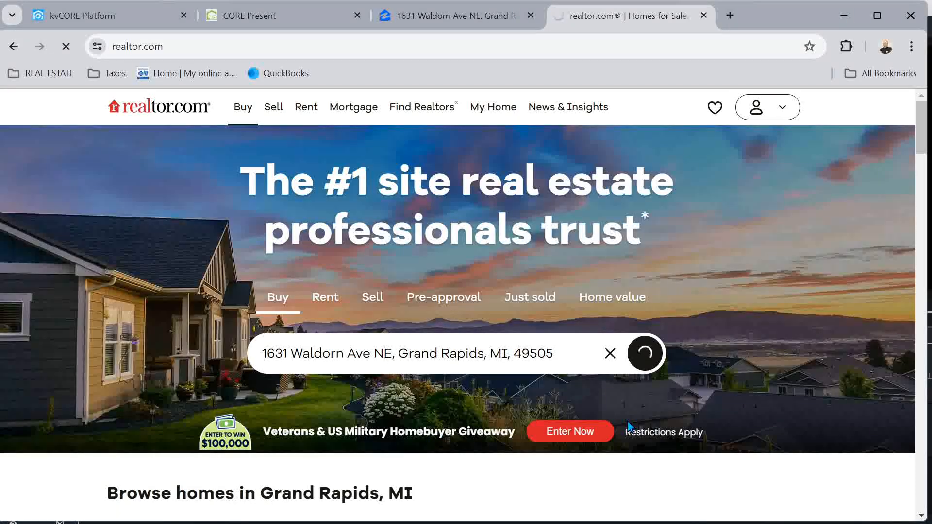
{"action": "scroll", "coordinate": [459, 294], "scroll_direction": "down", "scroll_amount": 7}
{"action": "scroll", "coordinate": [459, 293], "scroll_direction": "down", "scroll_amount": 6}
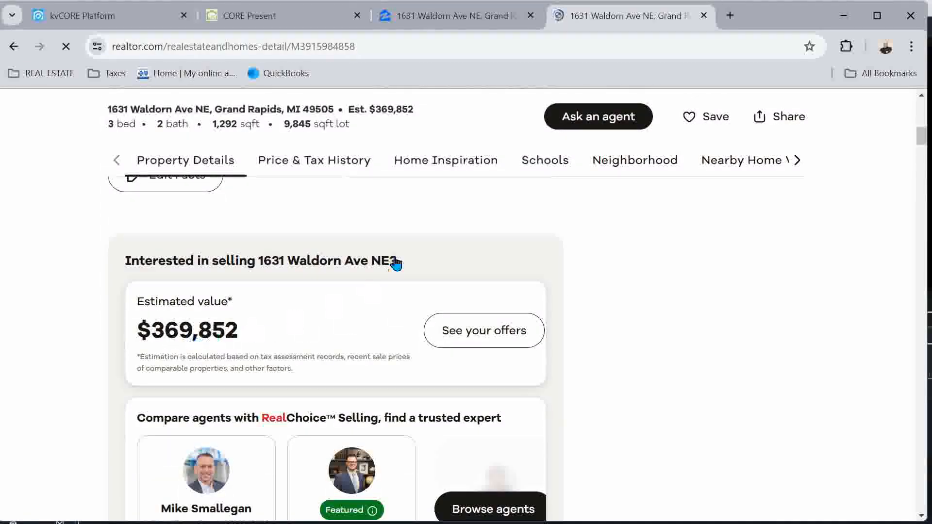
{"action": "left_click", "coordinate": [272, 22]}
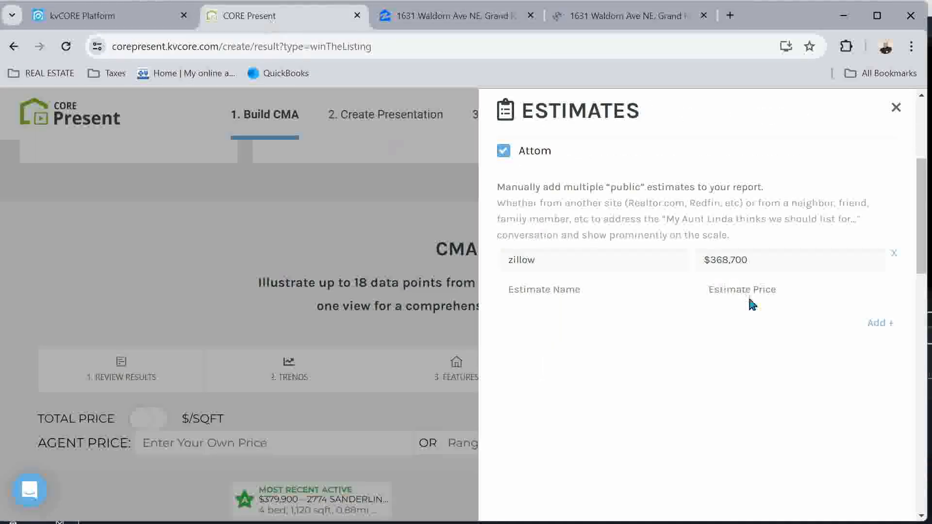
Add a realtor public estimate of $369,852 below the zillow one
{"action": "left_click", "coordinate": [604, 288]}
{"action": "type", "text": "realtor"}
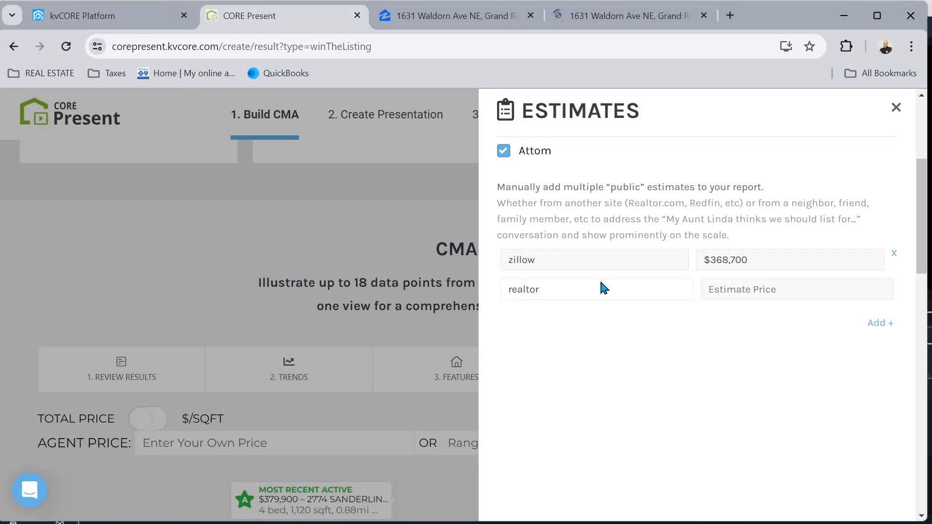
{"action": "key", "text": "Tab"}
{"action": "type", "text": "3"}
{"action": "left_click", "coordinate": [881, 323]}
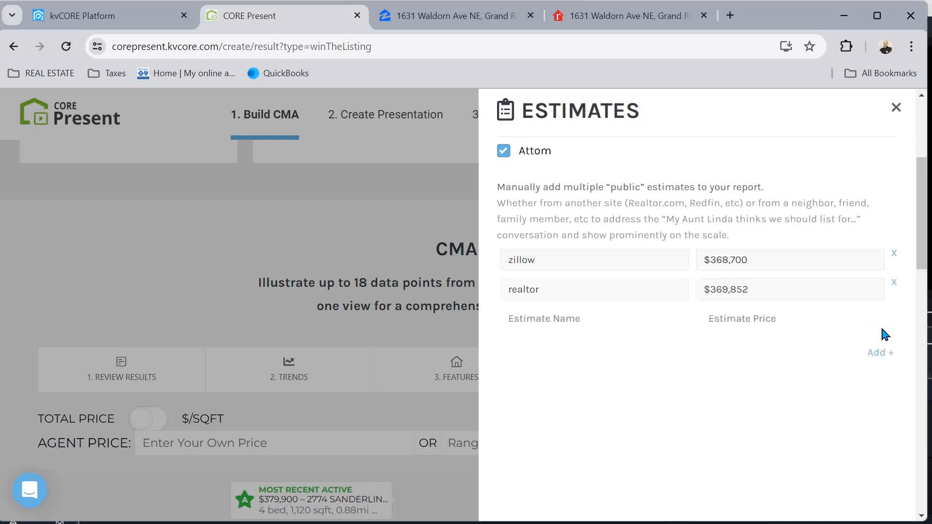
{"action": "left_click", "coordinate": [630, 17]}
{"action": "left_click", "coordinate": [720, 16]}
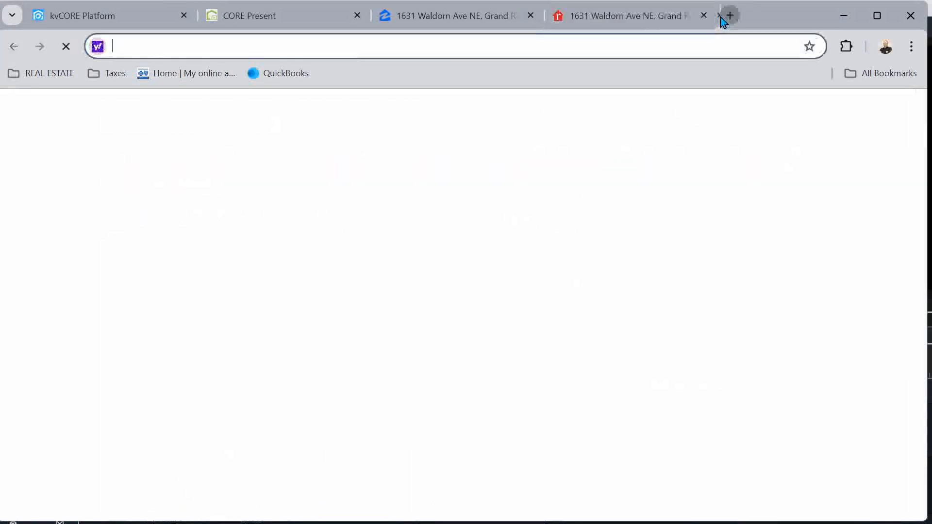
{"action": "type", "text": "homes"}
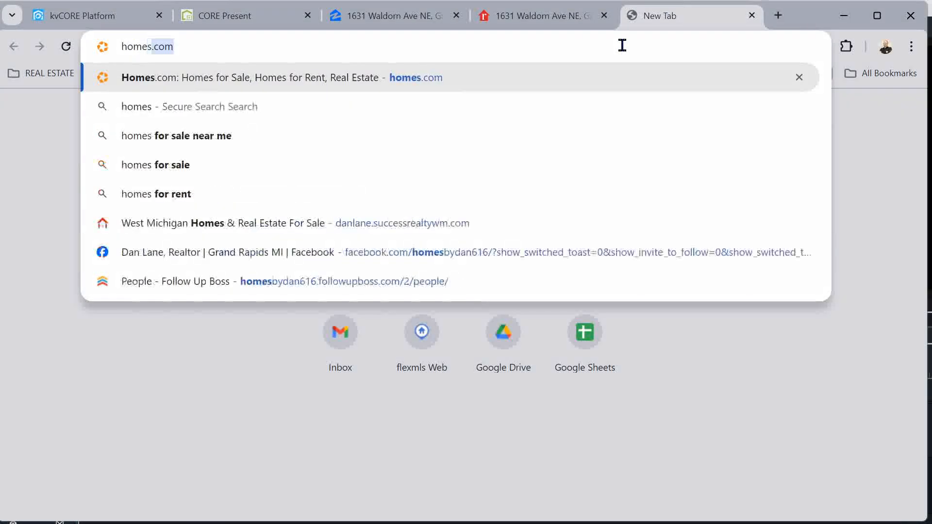
{"action": "key", "text": "Return"}
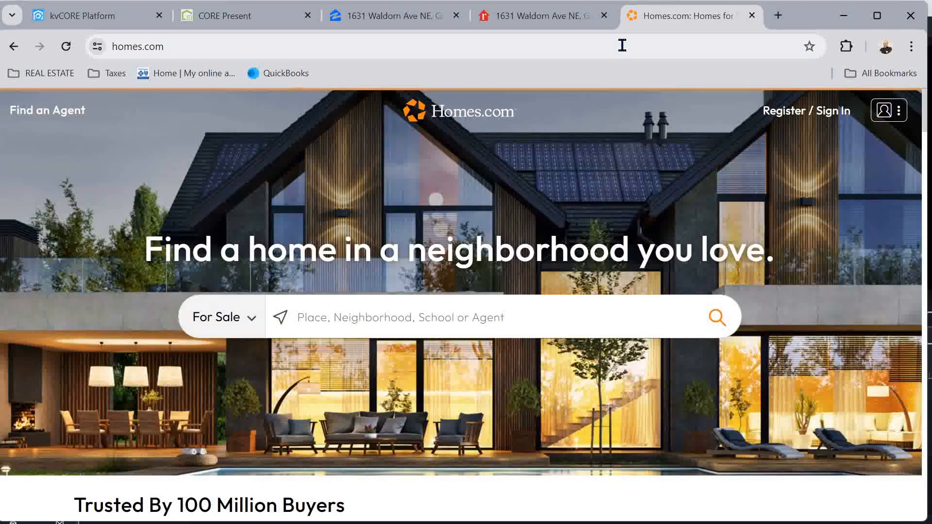
{"action": "left_click", "coordinate": [457, 328]}
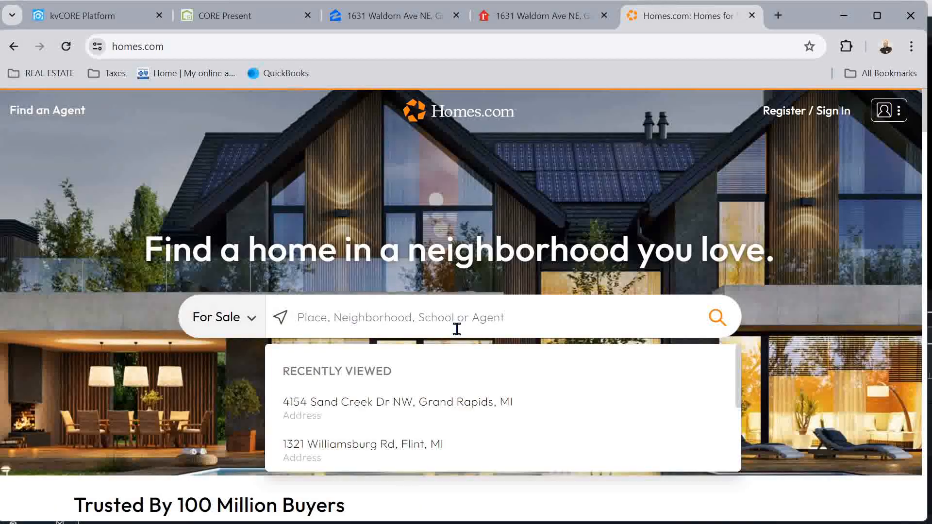
{"action": "key", "text": "Return"}
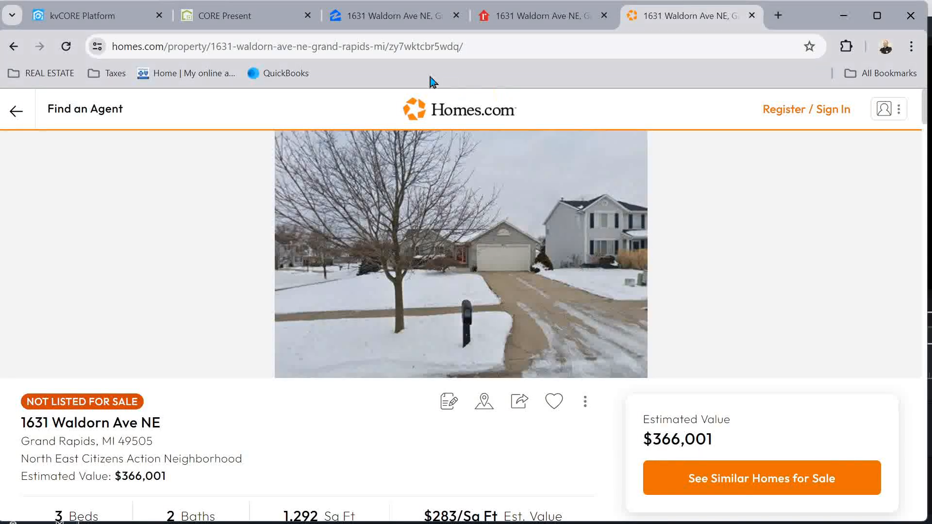
{"action": "left_click", "coordinate": [250, 20]}
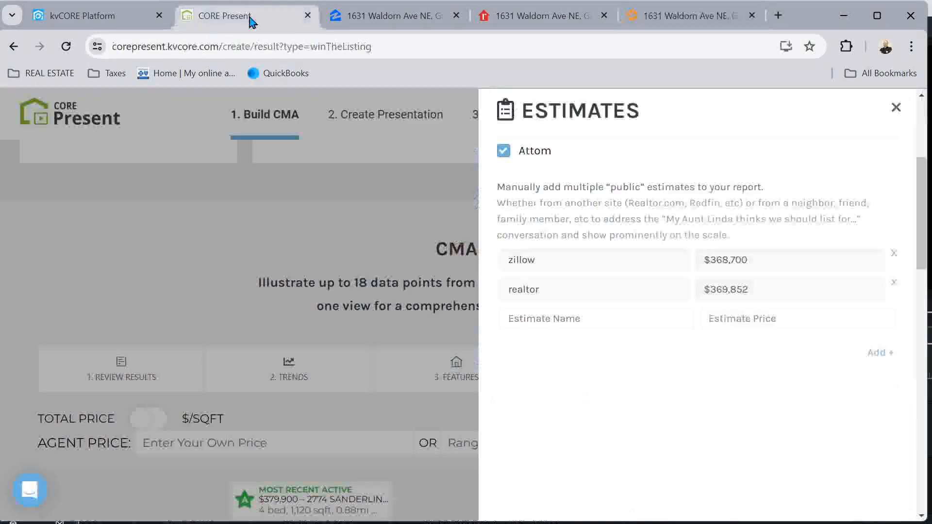
Add a homes public estimate of $361,001 as the third estimate
{"action": "left_click", "coordinate": [553, 313]}
{"action": "type", "text": "homes"}
{"action": "key", "text": "Tab"}
{"action": "type", "text": "$3"}
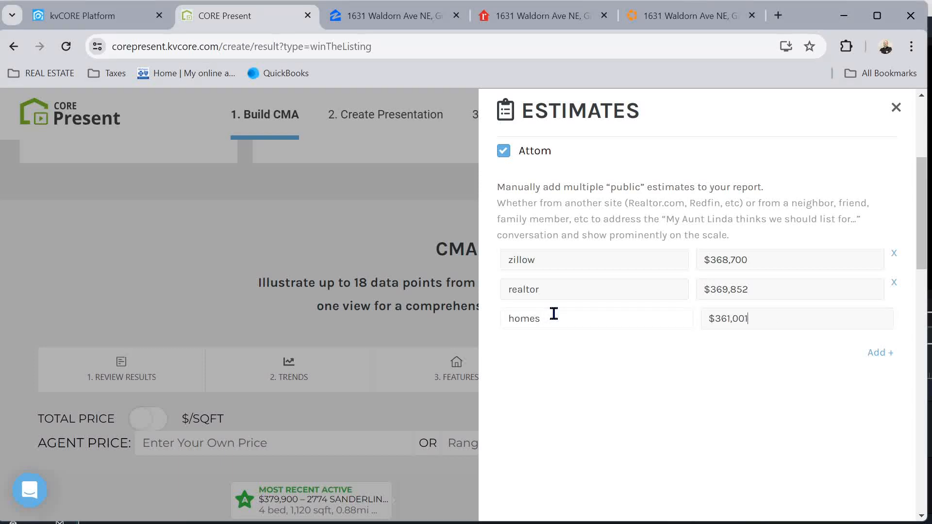
{"action": "left_click", "coordinate": [882, 353]}
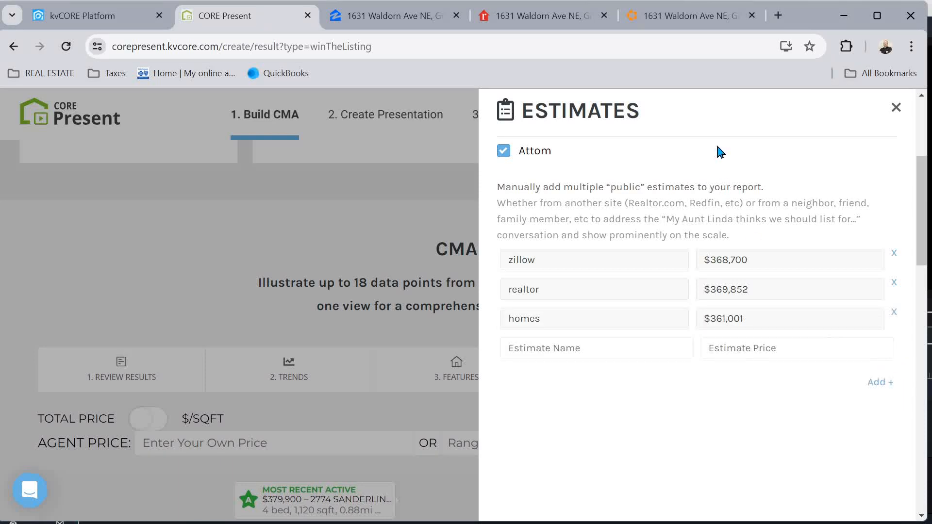
{"action": "left_click", "coordinate": [780, 15]}
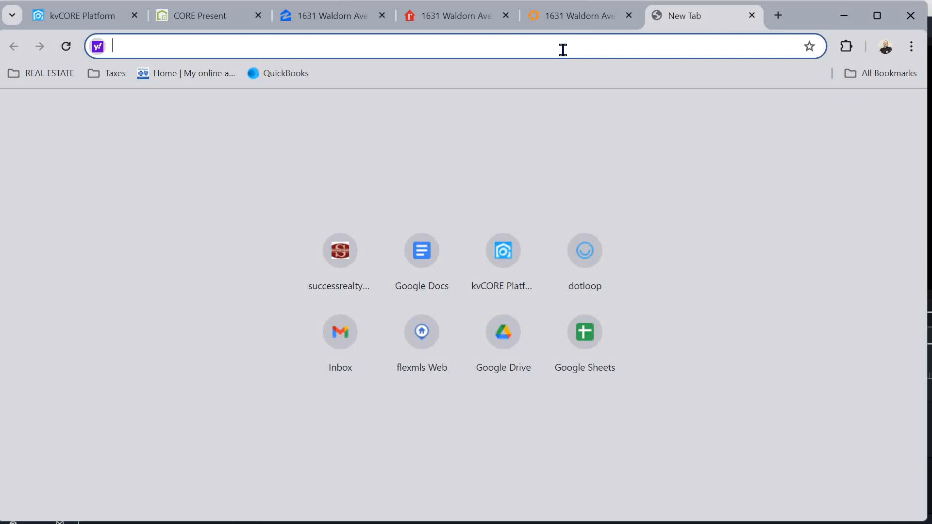
{"action": "left_click", "coordinate": [43, 76]}
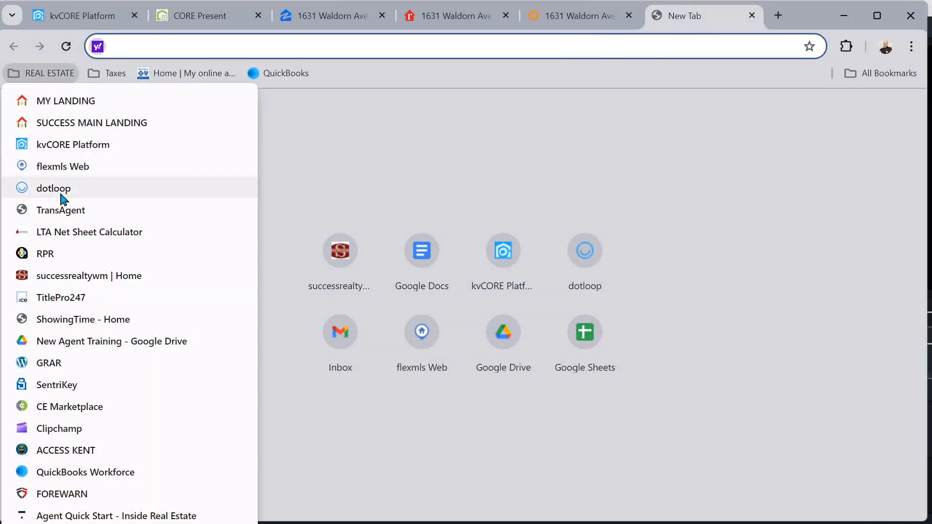
{"action": "left_click", "coordinate": [62, 253]}
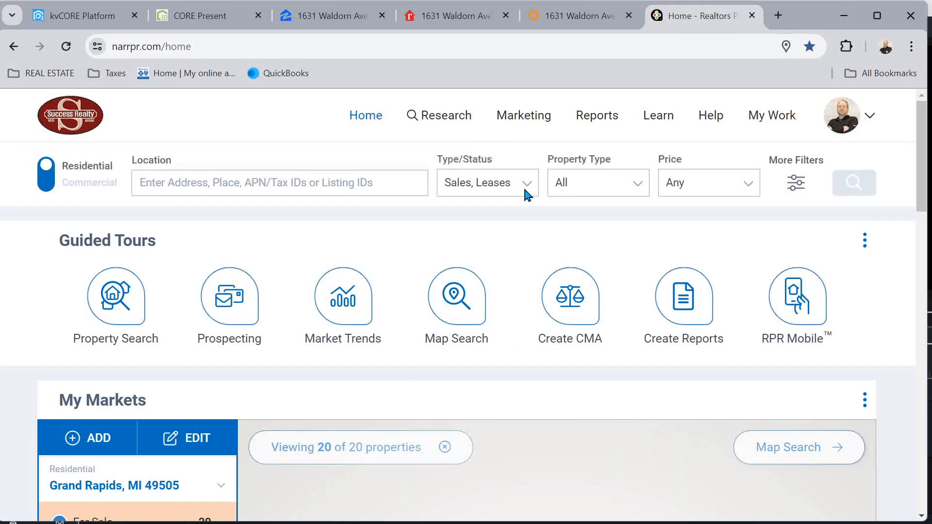
{"action": "left_click", "coordinate": [330, 188]}
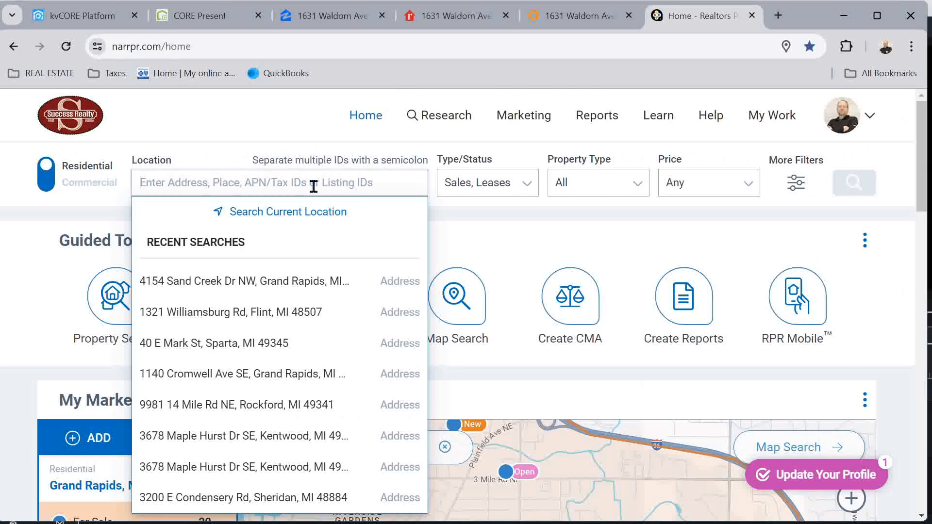
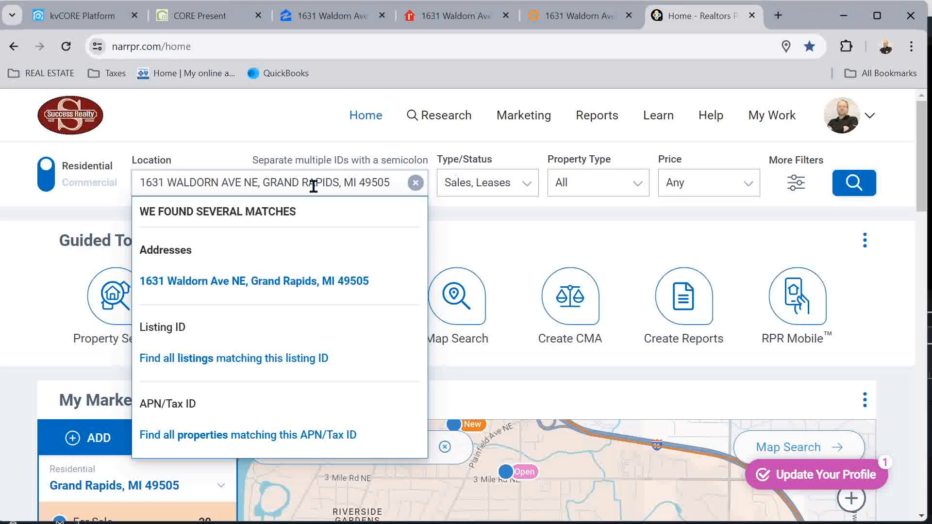
{"action": "left_click", "coordinate": [278, 286]}
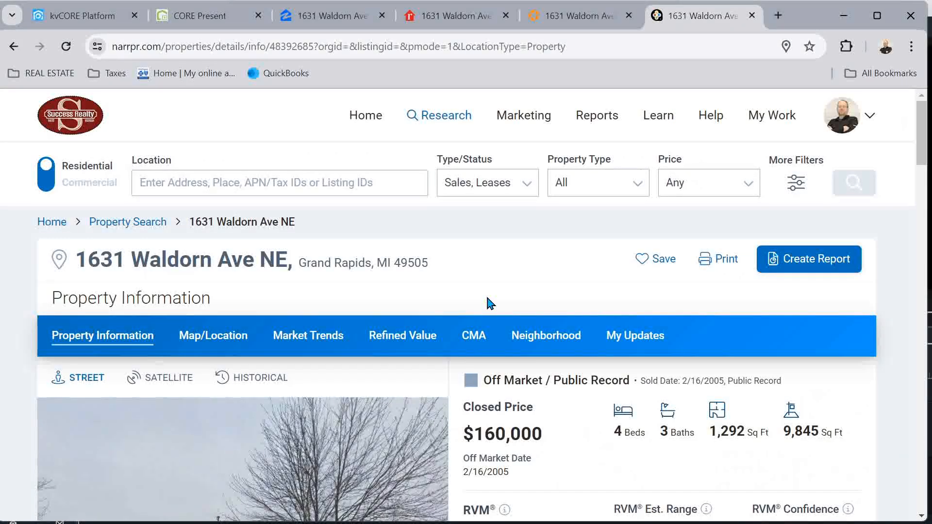
{"action": "scroll", "coordinate": [490, 304], "scroll_direction": "down", "scroll_amount": 5}
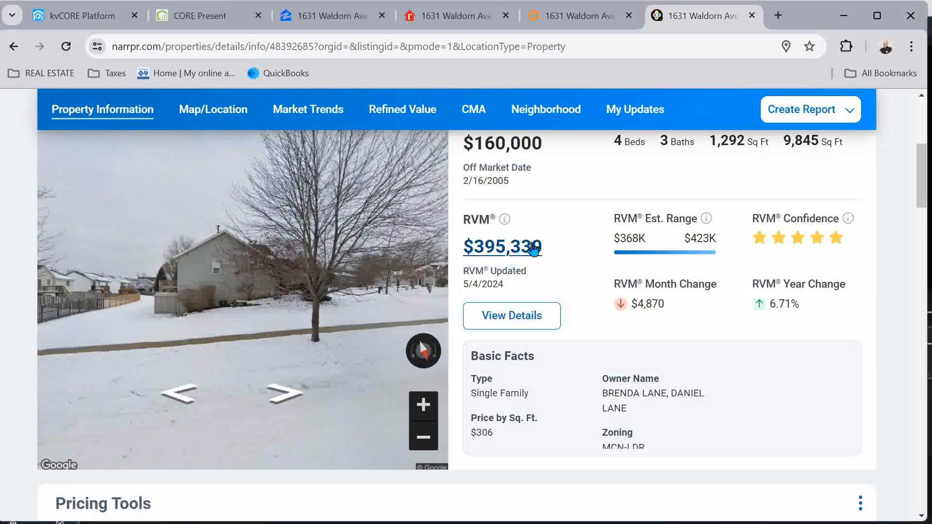
Add an rpr public estimate of $395,330, then close the Estimates panel
{"action": "left_click", "coordinate": [207, 17]}
{"action": "left_click", "coordinate": [556, 349]}
{"action": "type", "text": "rp"}
{"action": "type", "text": "3,953"}
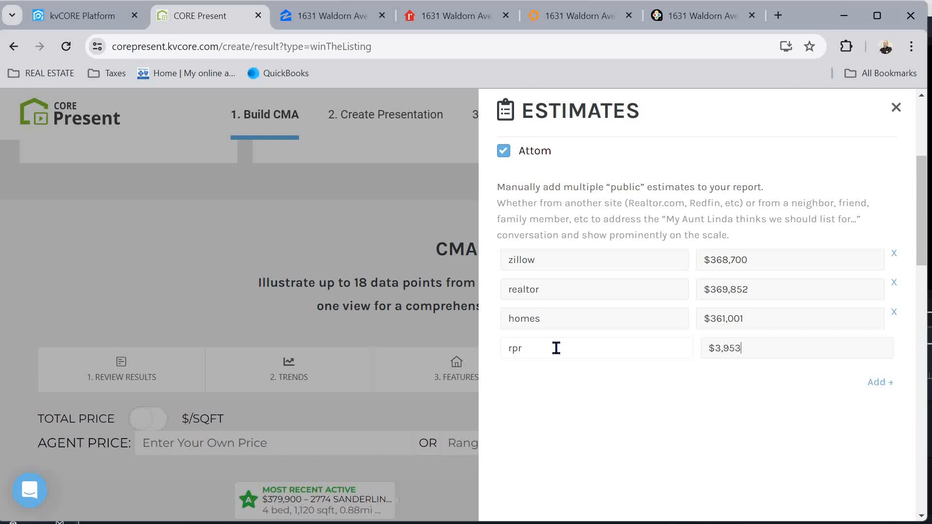
{"action": "type", "text": "30"}
{"action": "left_click", "coordinate": [881, 383]}
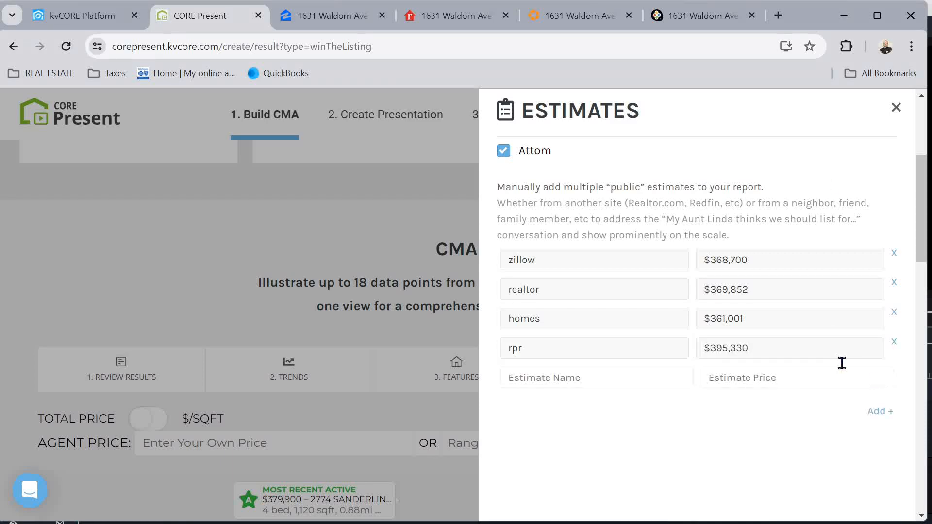
{"action": "left_click", "coordinate": [896, 107]}
Check the $395,330 RPR estimate on the CMA price chart, then switch back to RPR
{"action": "scroll", "coordinate": [616, 299], "scroll_direction": "down", "scroll_amount": 9}
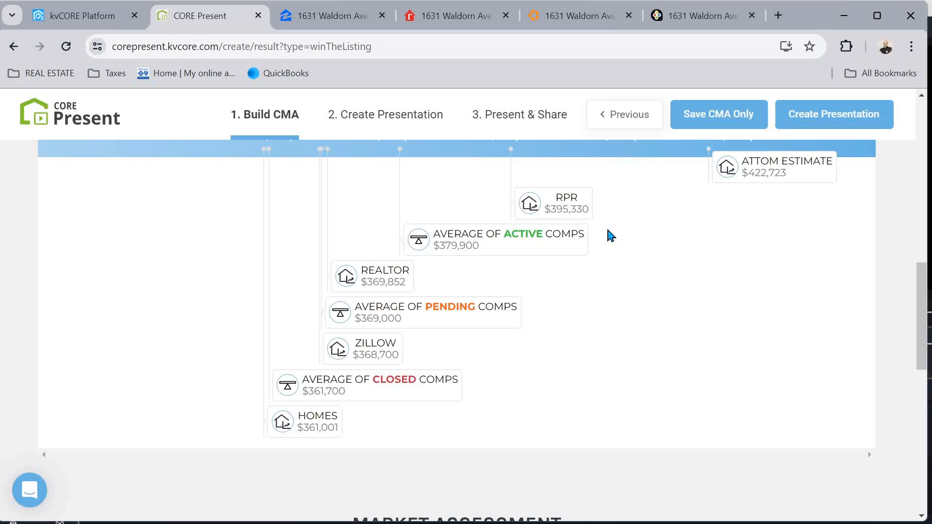
{"action": "scroll", "coordinate": [611, 236], "scroll_direction": "up", "scroll_amount": 1}
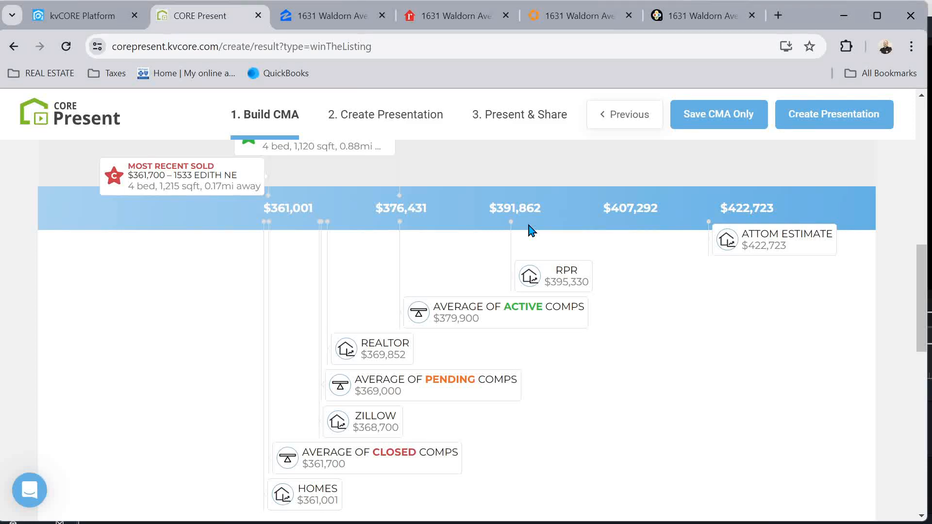
{"action": "left_click", "coordinate": [724, 13]}
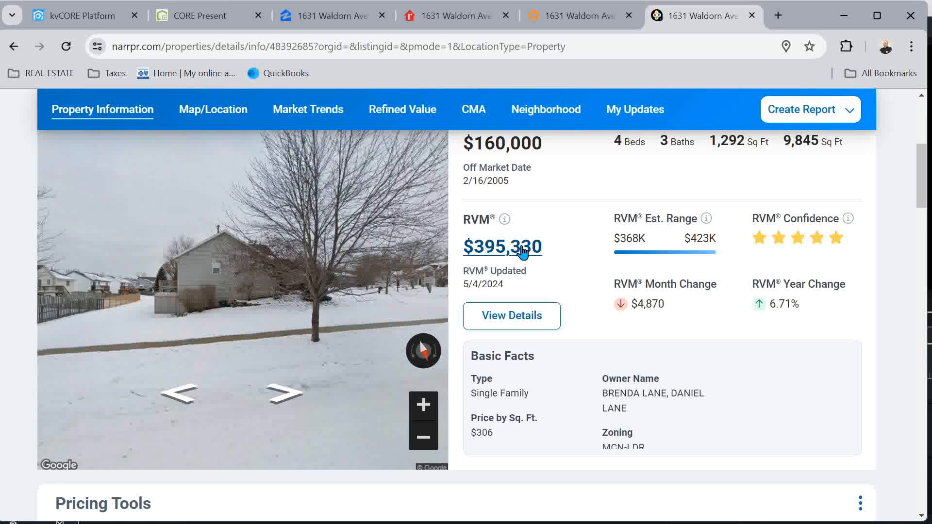
{"action": "scroll", "coordinate": [260, 322], "scroll_direction": "down", "scroll_amount": 15}
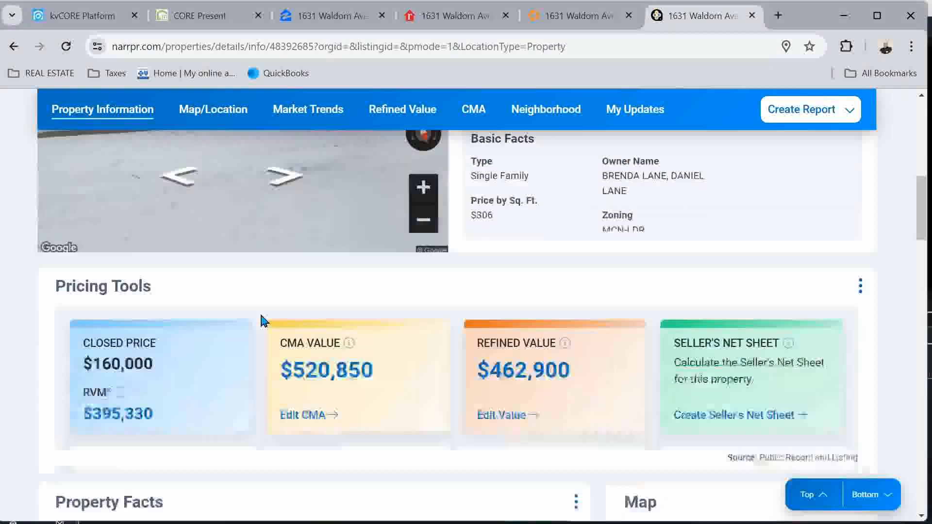
{"action": "scroll", "coordinate": [261, 321], "scroll_direction": "down", "scroll_amount": 7}
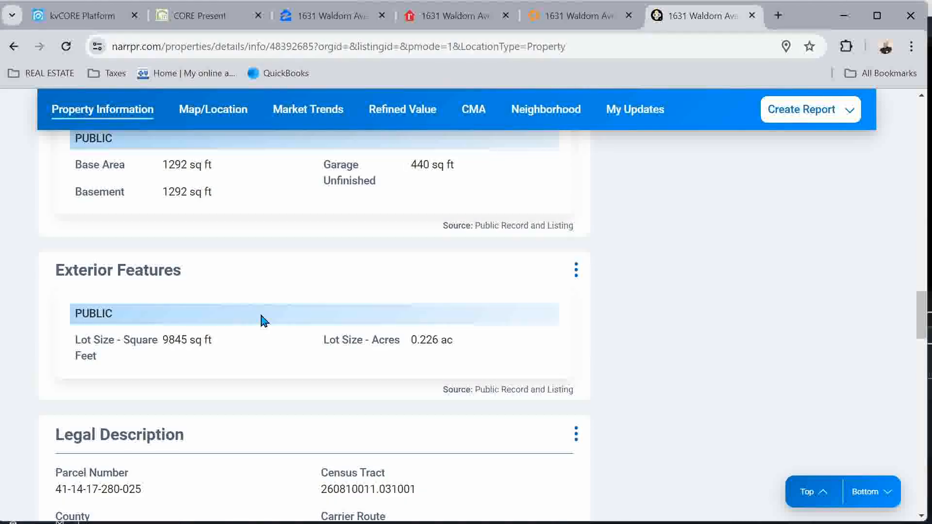
{"action": "scroll", "coordinate": [262, 320], "scroll_direction": "down", "scroll_amount": 4}
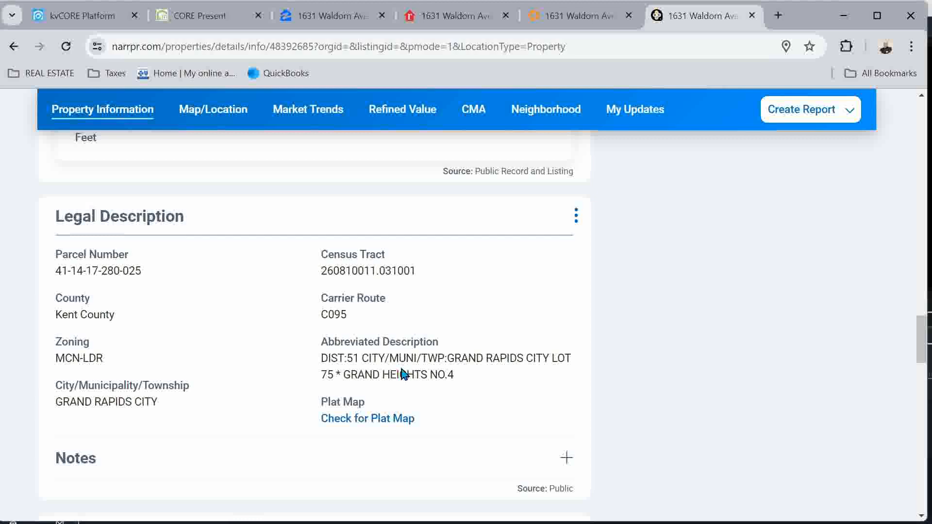
{"action": "scroll", "coordinate": [402, 373], "scroll_direction": "down", "scroll_amount": 10}
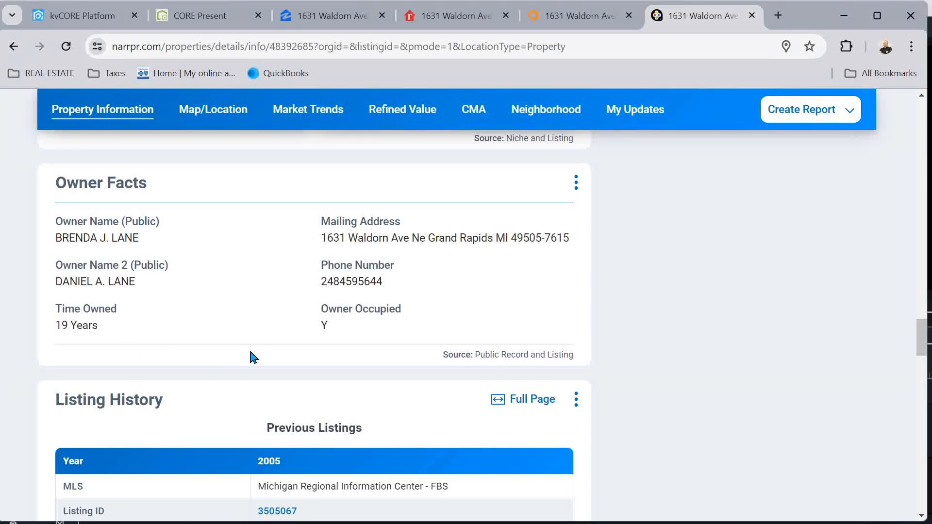
{"action": "scroll", "coordinate": [252, 357], "scroll_direction": "down", "scroll_amount": 9}
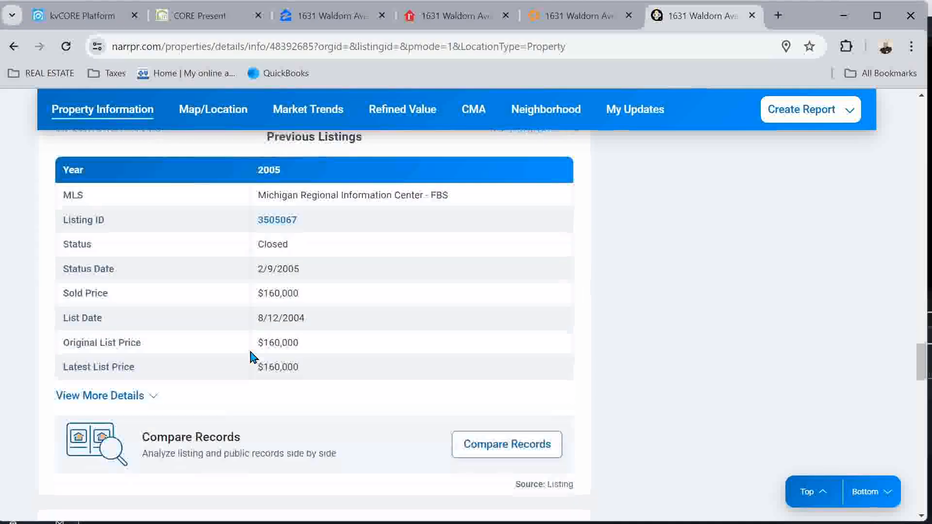
{"action": "scroll", "coordinate": [252, 357], "scroll_direction": "down", "scroll_amount": 6}
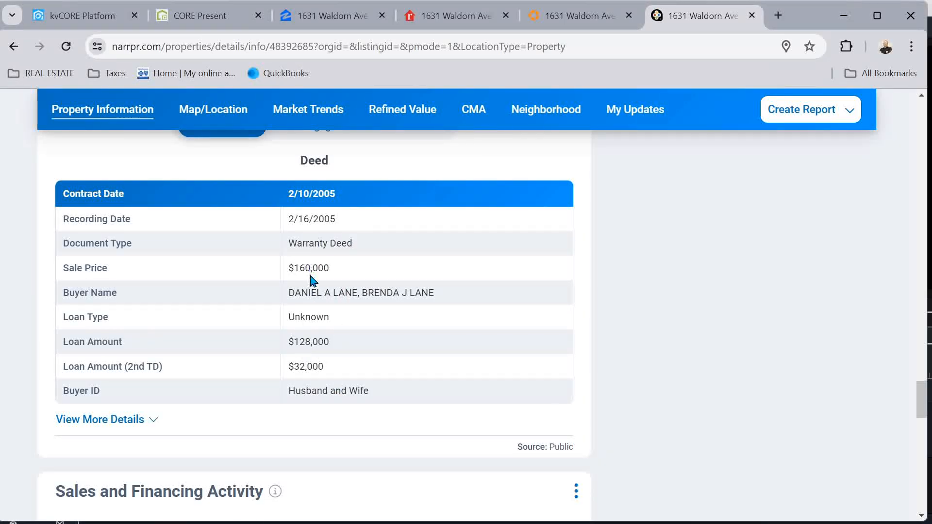
Review the property's mortgage records with full details in Public Record History
{"action": "scroll", "coordinate": [317, 205], "scroll_direction": "up", "scroll_amount": 1}
{"action": "left_click", "coordinate": [321, 206]}
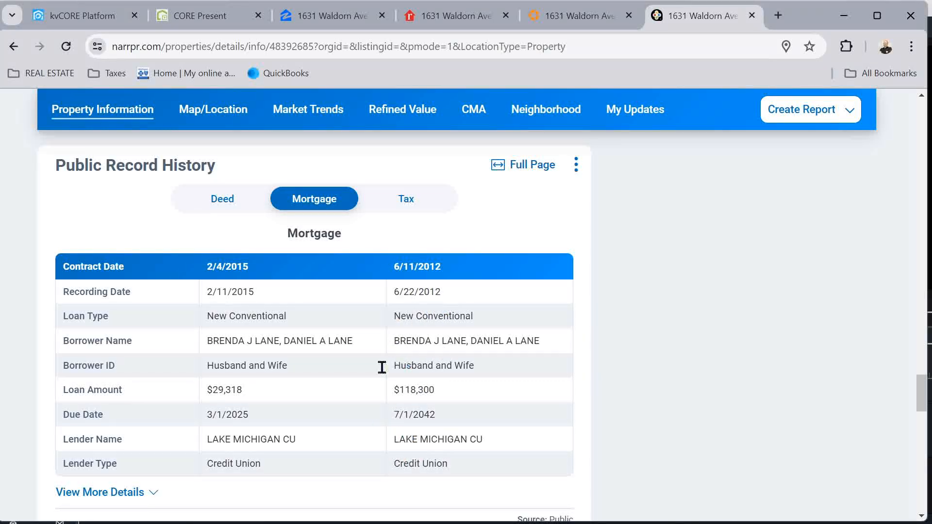
{"action": "left_click", "coordinate": [124, 493]}
{"action": "scroll", "coordinate": [232, 485], "scroll_direction": "down", "scroll_amount": 4}
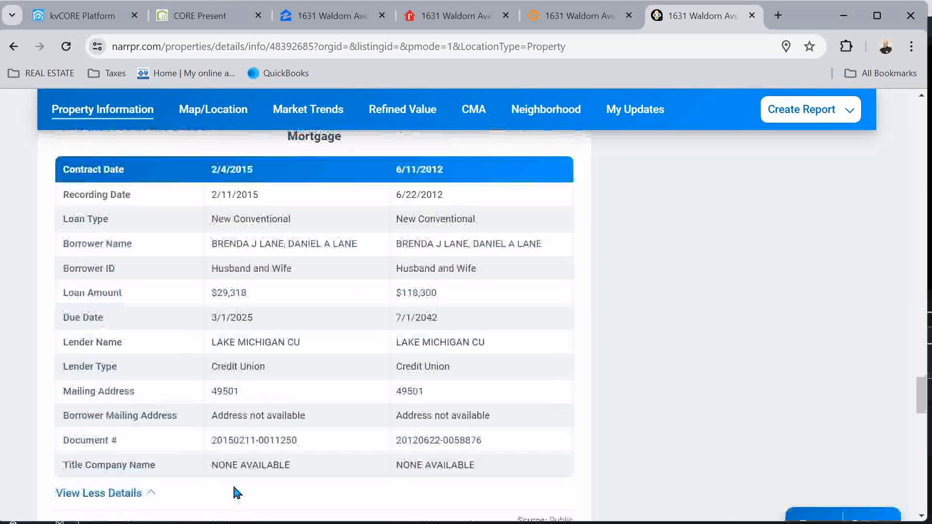
{"action": "scroll", "coordinate": [235, 491], "scroll_direction": "up", "scroll_amount": 4}
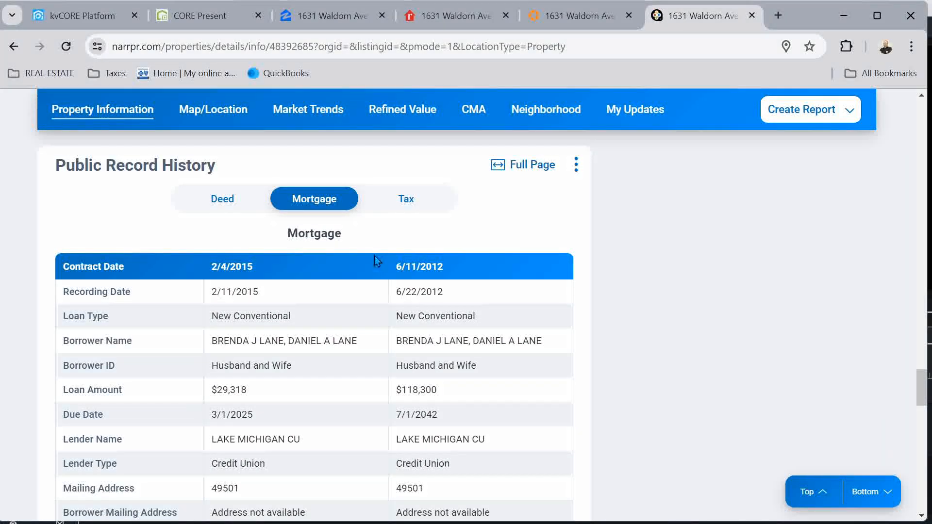
Check the tax history and deed record, then go back to the CORE Present CMA
{"action": "left_click", "coordinate": [406, 194]}
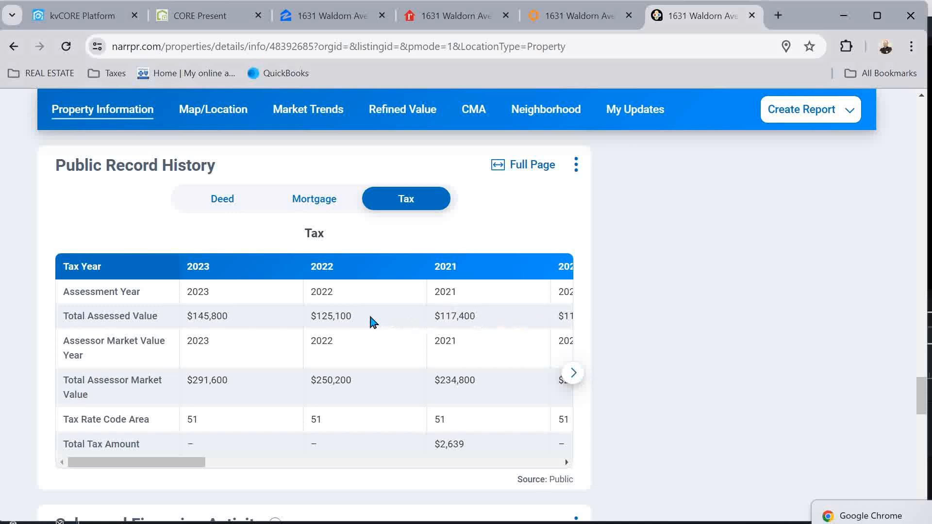
{"action": "left_click", "coordinate": [234, 205]}
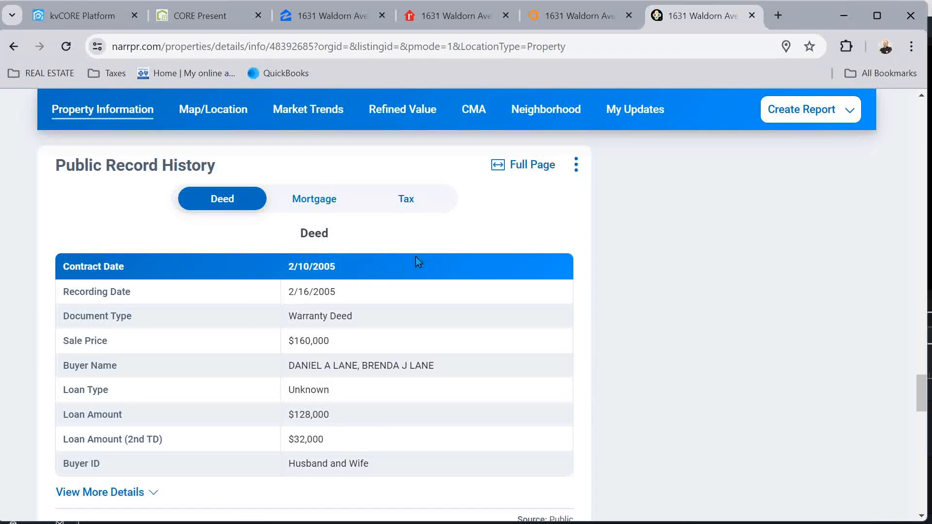
{"action": "scroll", "coordinate": [416, 261], "scroll_direction": "up", "scroll_amount": 8}
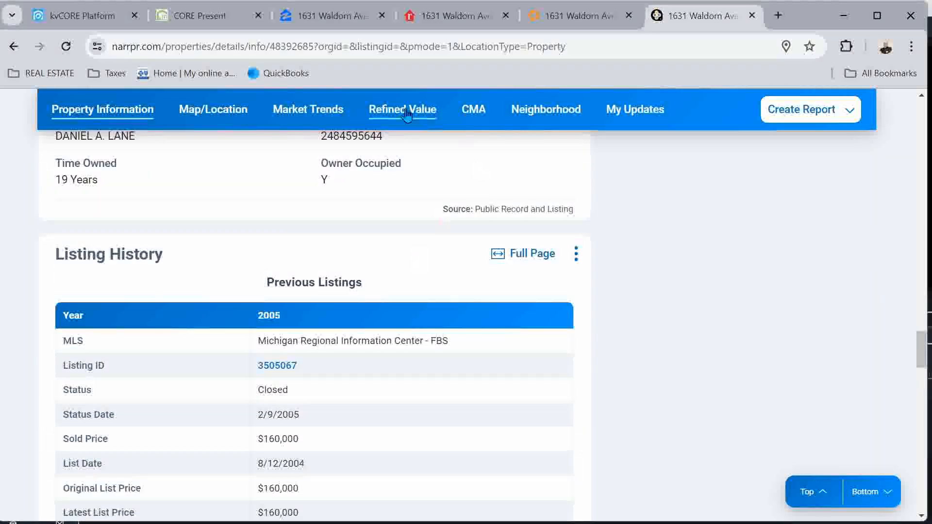
{"action": "left_click", "coordinate": [206, 16]}
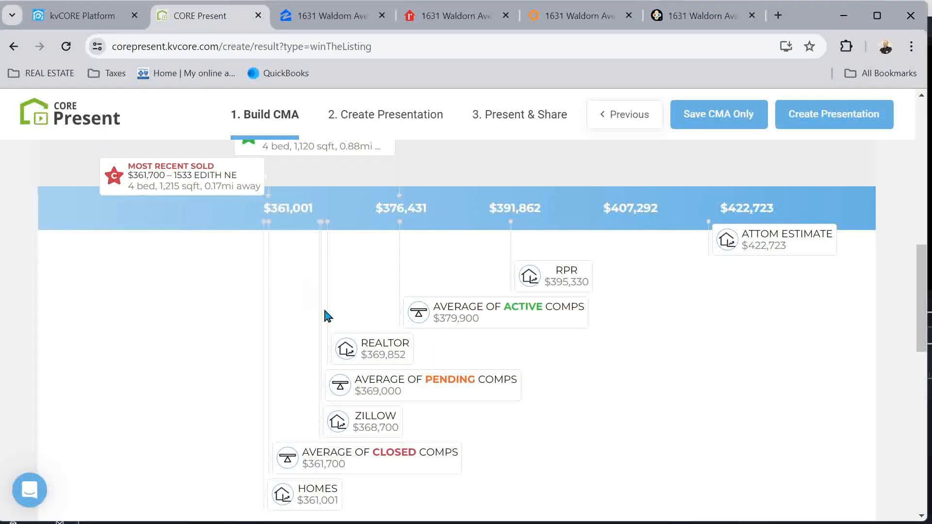
Generate a new presentation from the finished CMA chart
{"action": "scroll", "coordinate": [549, 238], "scroll_direction": "up", "scroll_amount": 6}
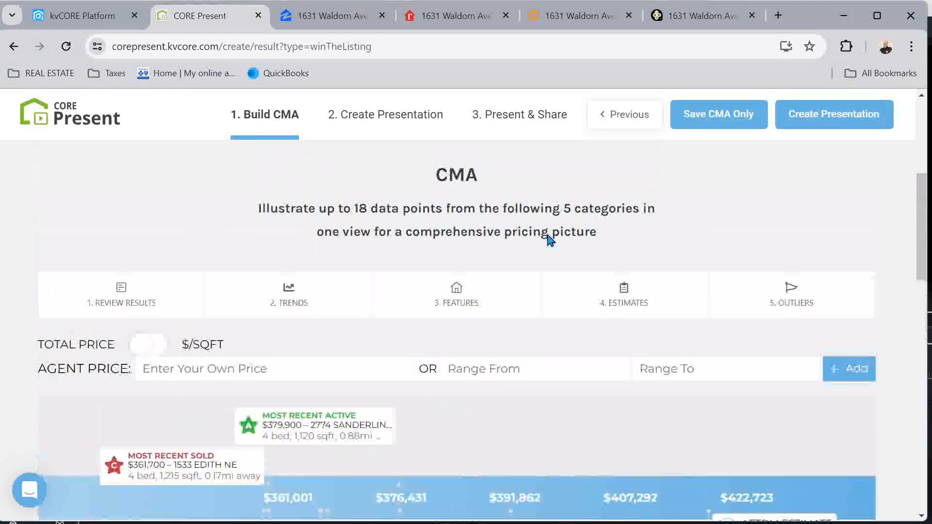
{"action": "scroll", "coordinate": [549, 238], "scroll_direction": "down", "scroll_amount": 6}
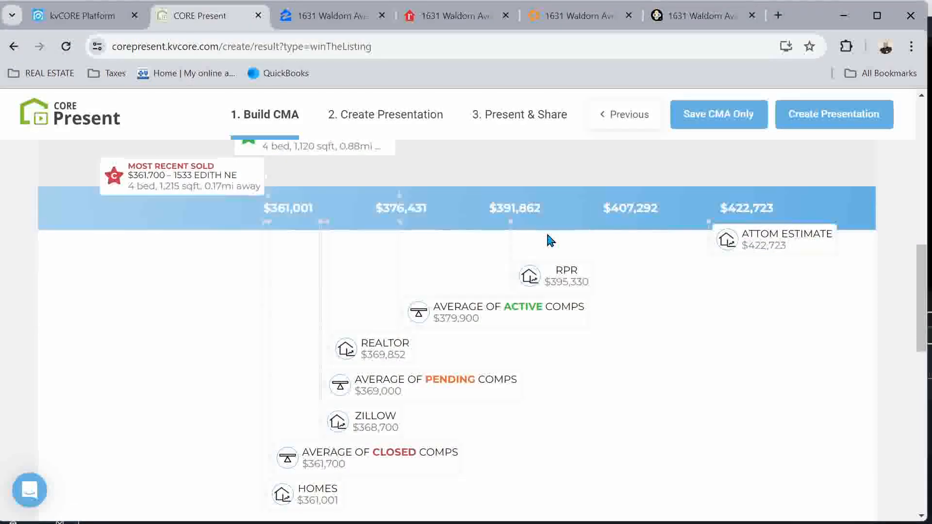
{"action": "left_click", "coordinate": [835, 116]}
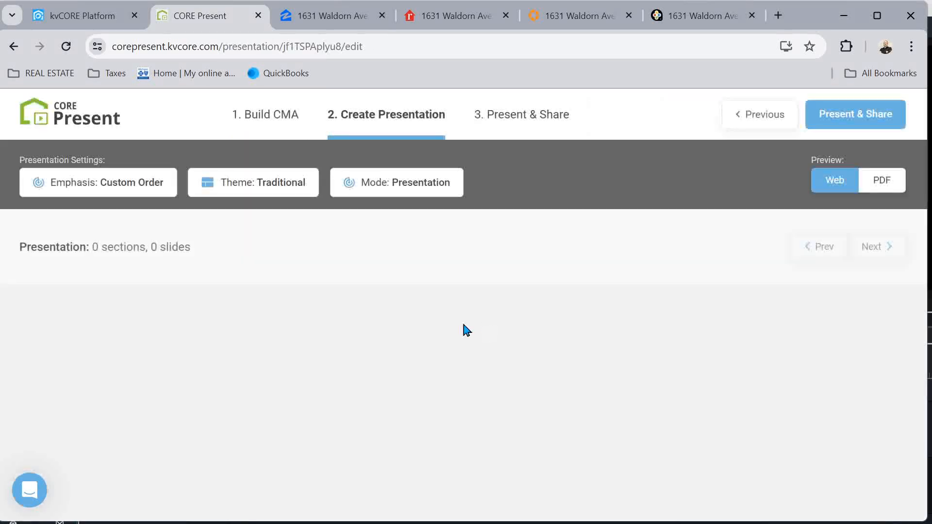
Choose the Office/Team default slide version in the emphasis and order options
{"action": "left_click", "coordinate": [140, 183]}
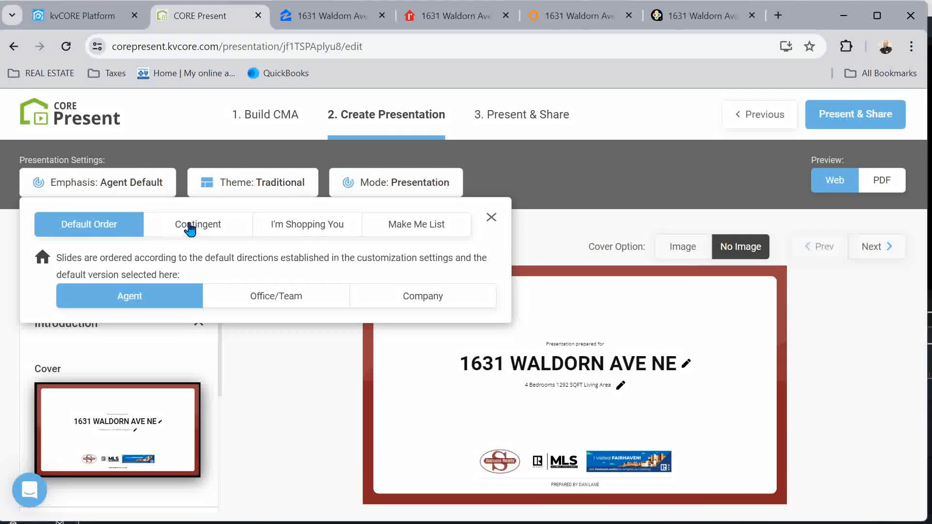
{"action": "left_click", "coordinate": [285, 304]}
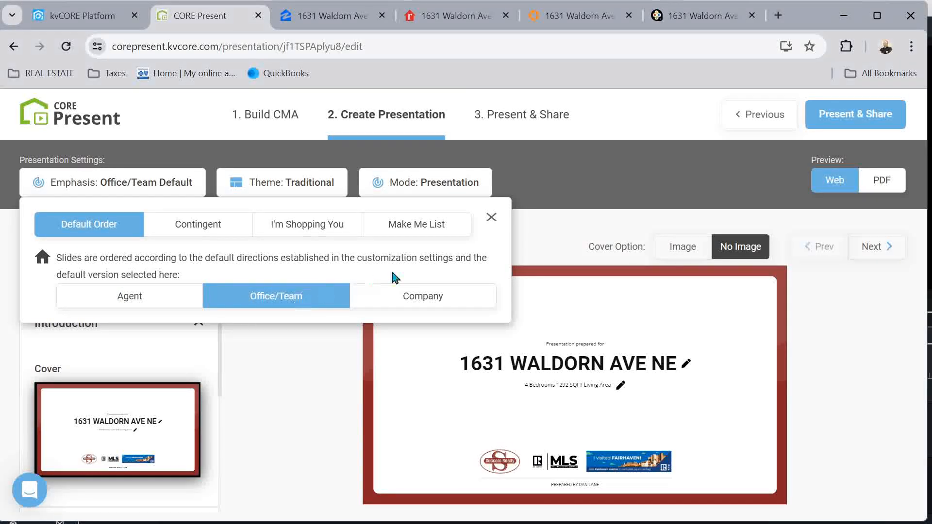
{"action": "left_click", "coordinate": [490, 218]}
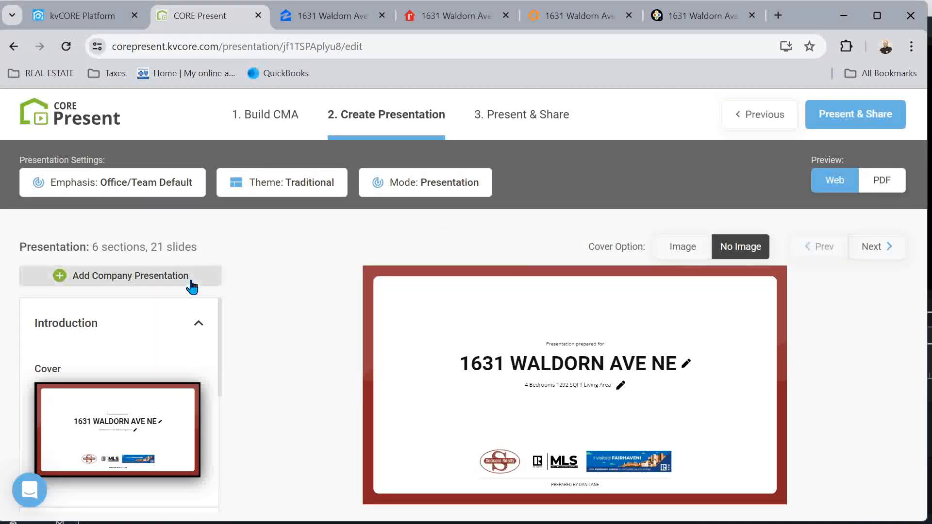
Switch the presentation theme to Modern after briefly trying Luxury
{"action": "left_click", "coordinate": [312, 191]}
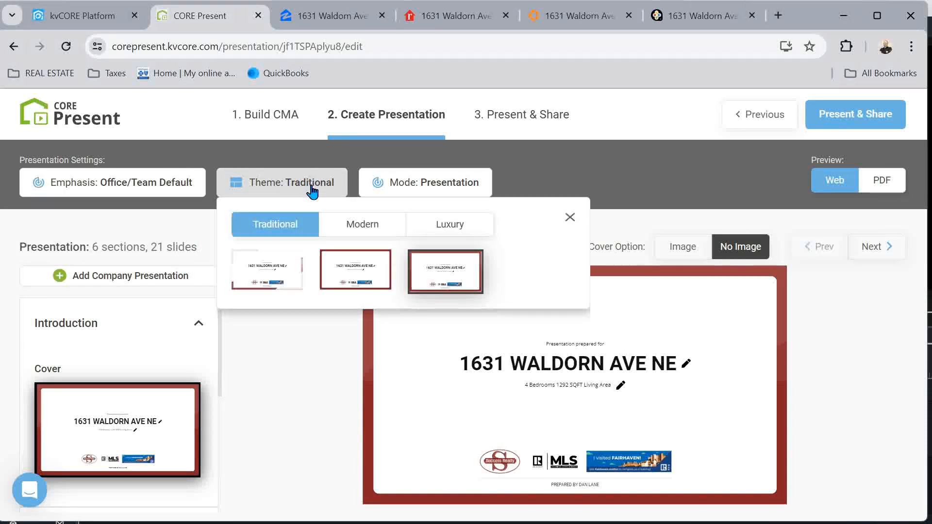
{"action": "left_click", "coordinate": [363, 224]}
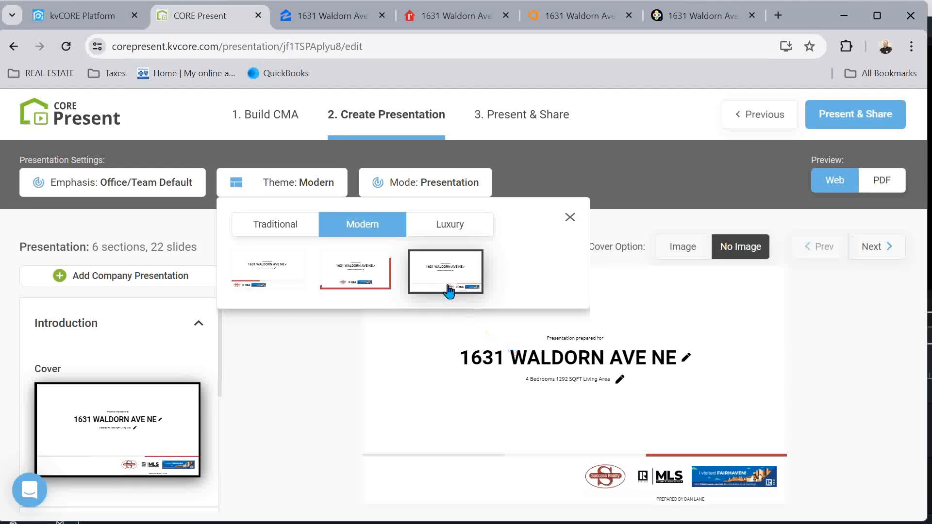
{"action": "left_click", "coordinate": [462, 223]}
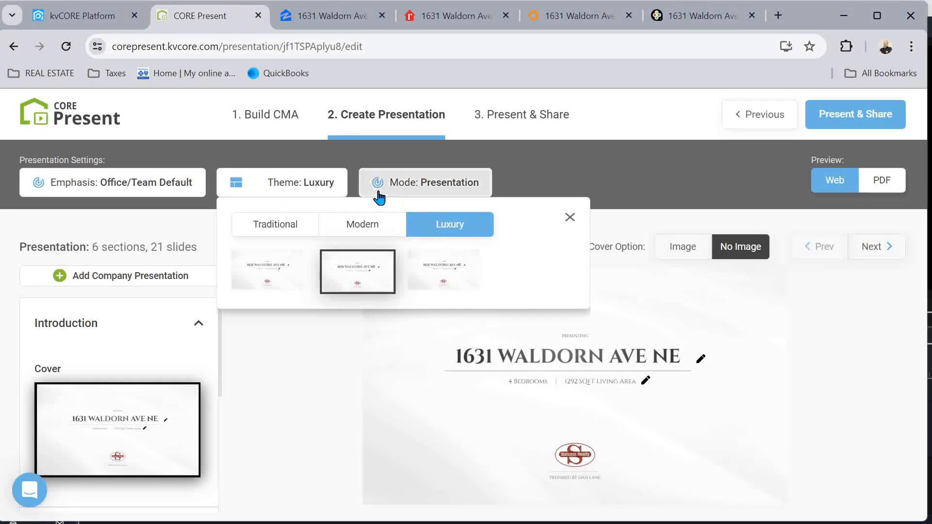
{"action": "left_click", "coordinate": [378, 224]}
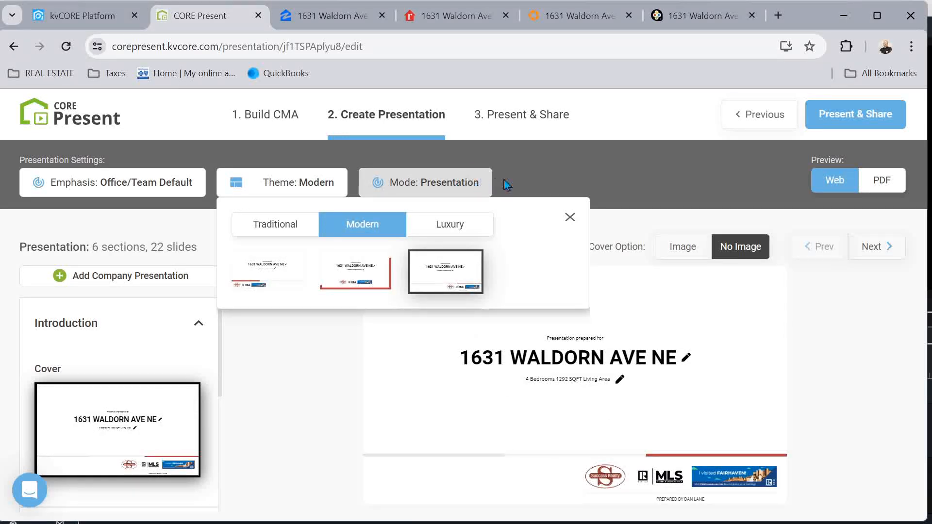
{"action": "left_click", "coordinate": [663, 179]}
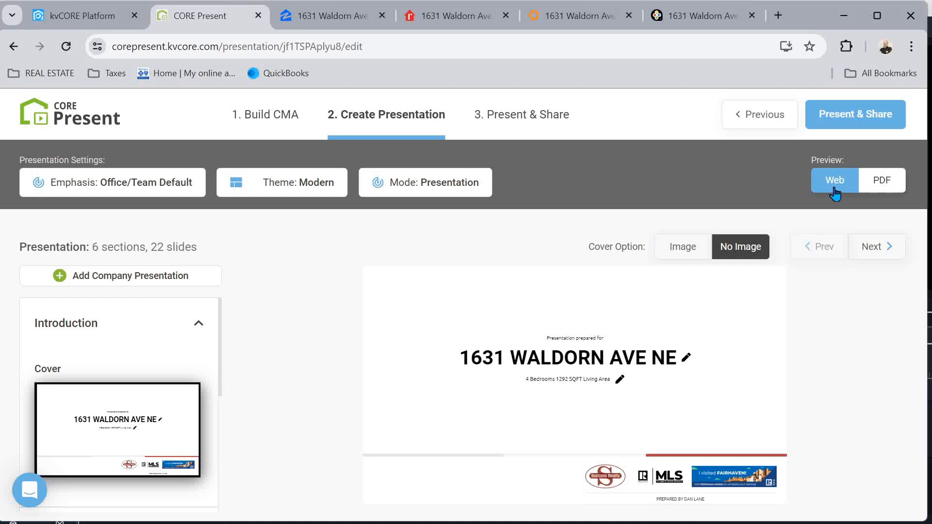
Preview the presentation as a PDF and glance at the house's Homes.com listing
{"action": "left_click", "coordinate": [888, 188]}
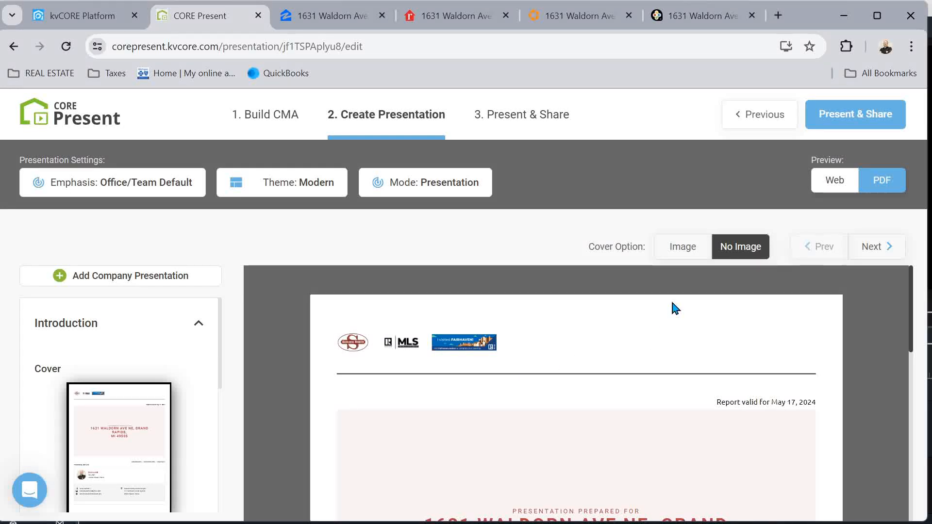
{"action": "scroll", "coordinate": [516, 428], "scroll_direction": "down", "scroll_amount": 5}
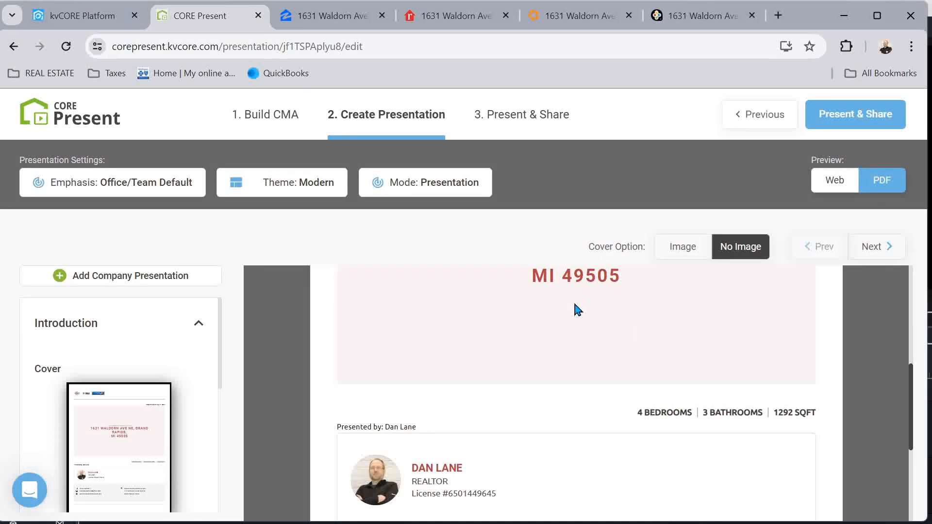
{"action": "scroll", "coordinate": [577, 309], "scroll_direction": "up", "scroll_amount": 3}
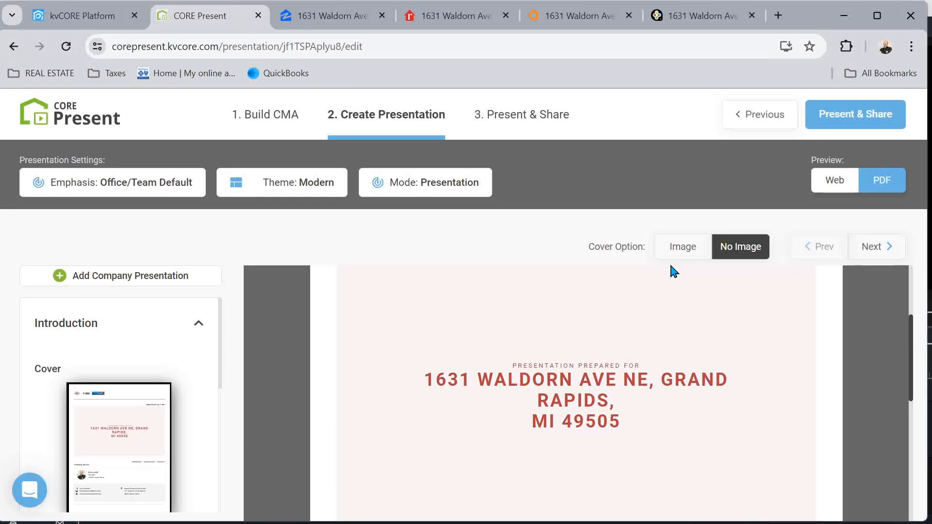
{"action": "left_click", "coordinate": [587, 16]}
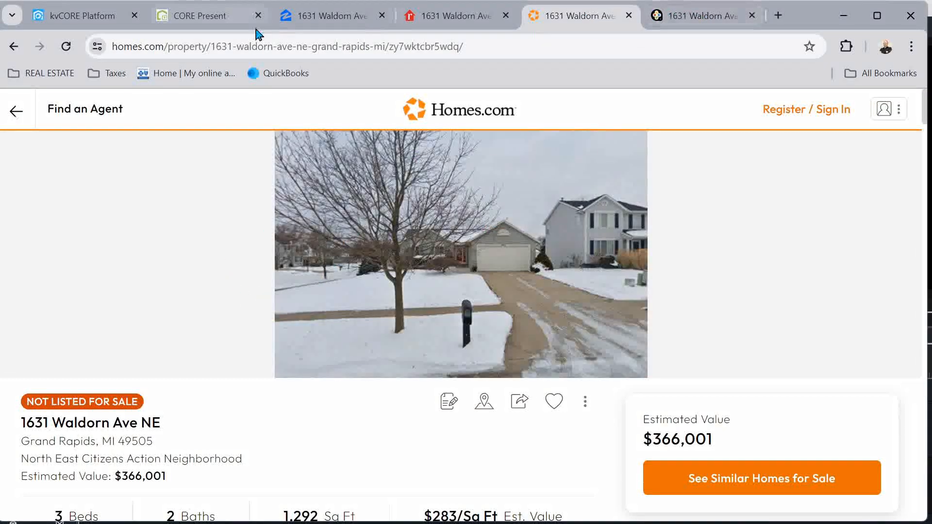
{"action": "left_click", "coordinate": [229, 19]}
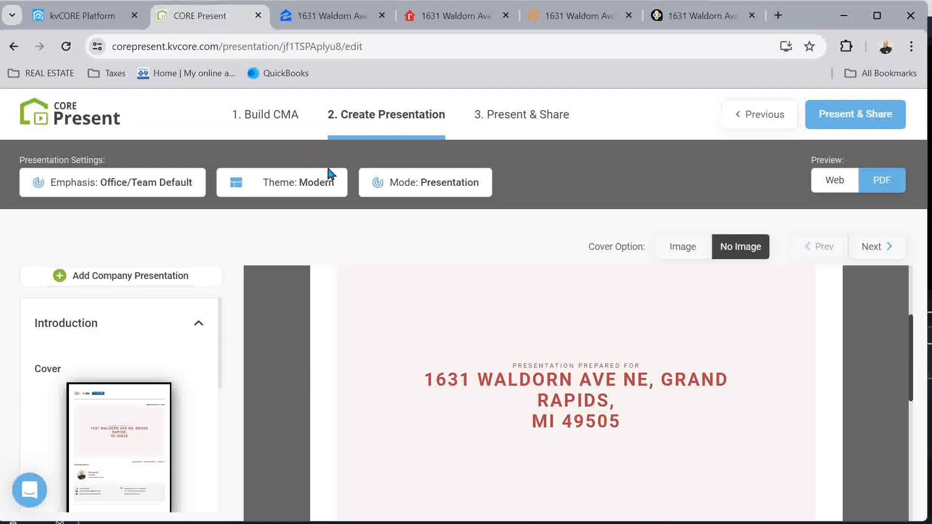
Upload th (5).jpg from the computer and use it as the cover photo
{"action": "left_click", "coordinate": [688, 248]}
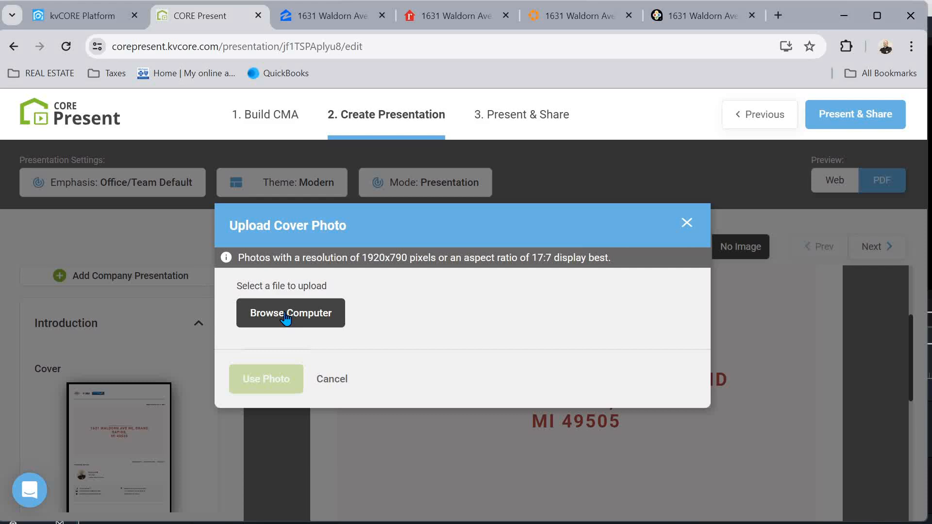
{"action": "left_click", "coordinate": [286, 318]}
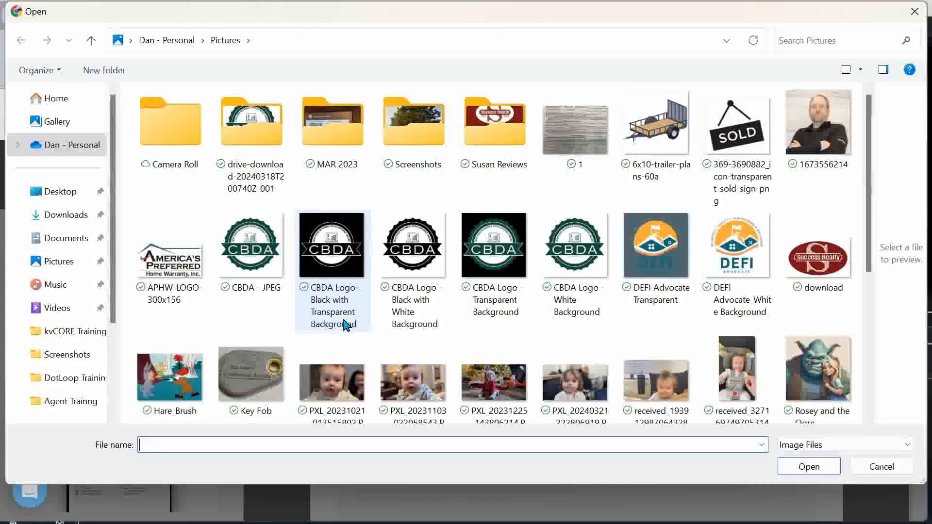
{"action": "scroll", "coordinate": [588, 290], "scroll_direction": "down", "scroll_amount": 5}
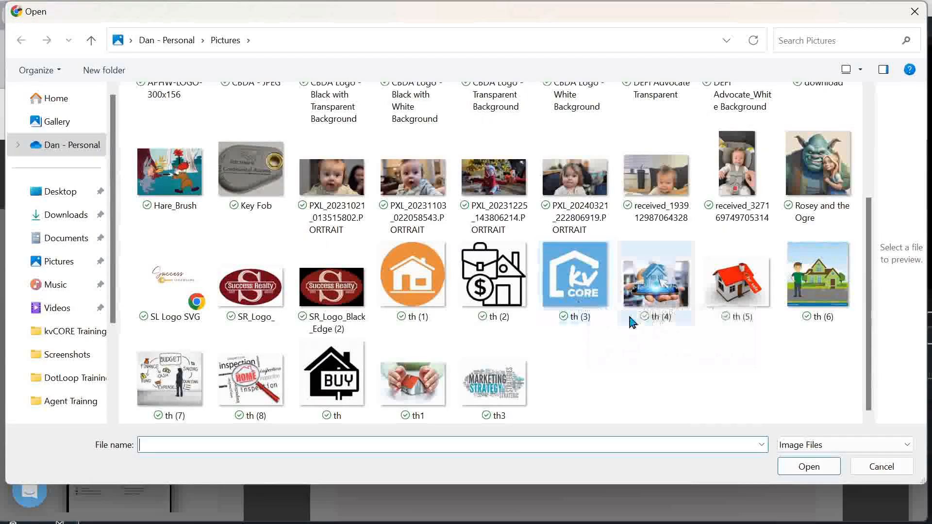
{"action": "left_click", "coordinate": [732, 311]}
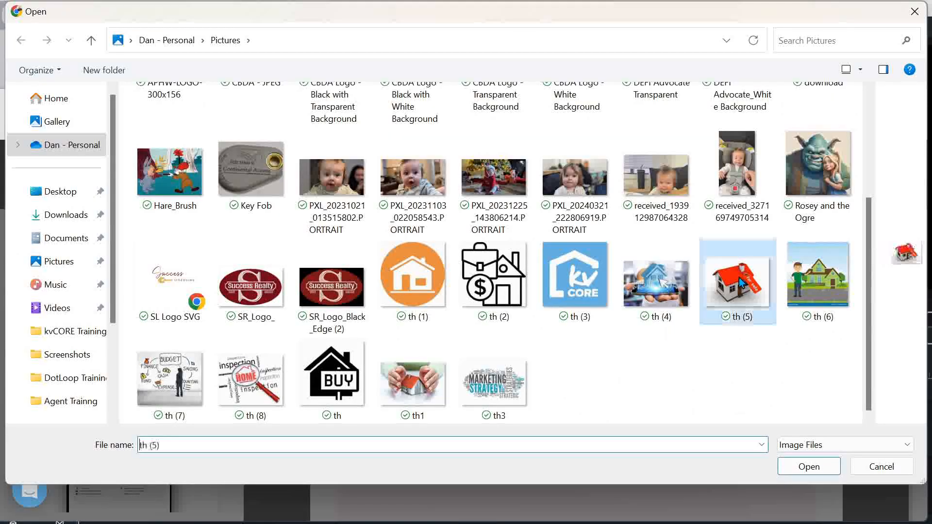
{"action": "left_click", "coordinate": [795, 465]}
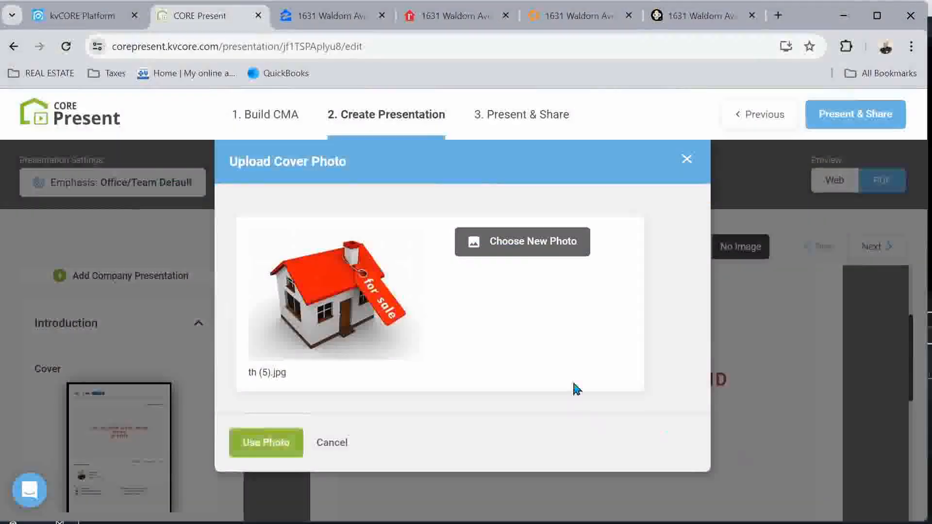
{"action": "left_click", "coordinate": [273, 430]}
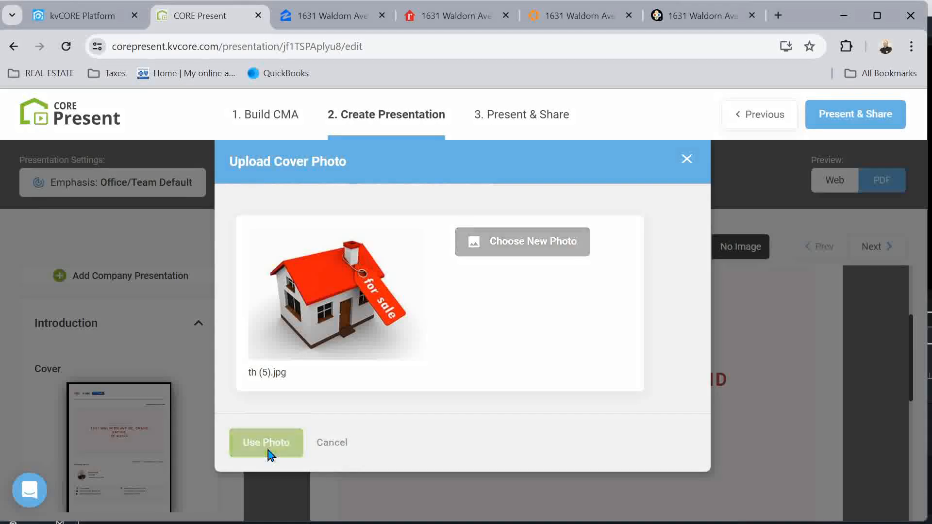
{"action": "scroll", "coordinate": [680, 391], "scroll_direction": "down", "scroll_amount": 3}
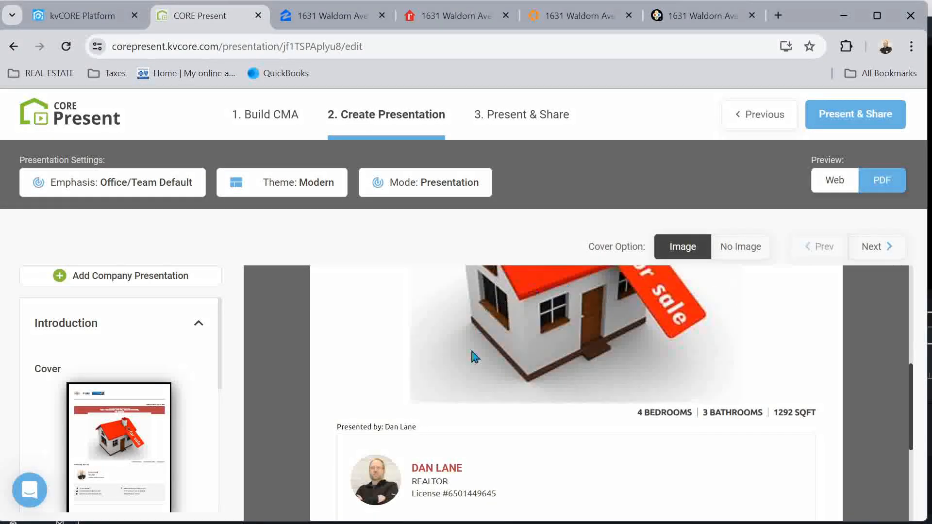
Review the sidebar sections, including Why I Am The Right Fit, then go to Present & Share
{"action": "scroll", "coordinate": [638, 425], "scroll_direction": "down", "scroll_amount": 2}
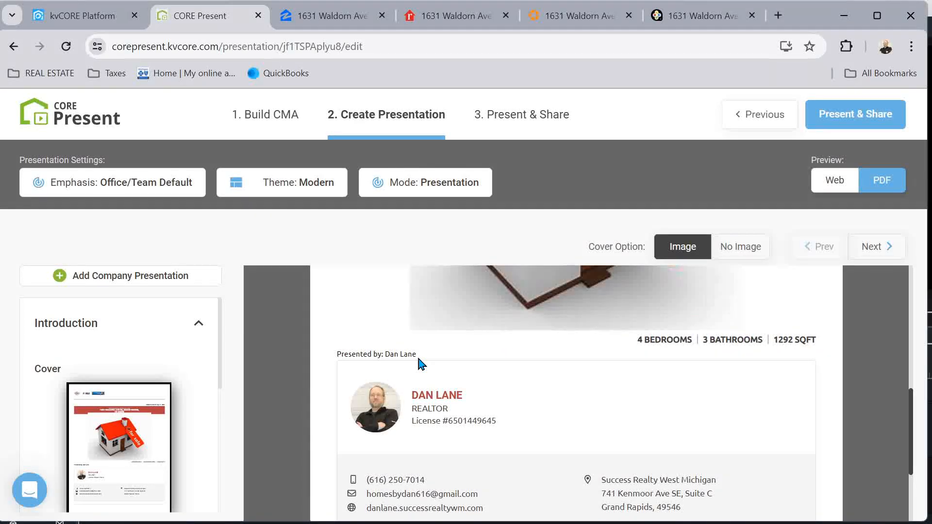
{"action": "scroll", "coordinate": [161, 386], "scroll_direction": "down", "scroll_amount": 1}
{"action": "scroll", "coordinate": [161, 386], "scroll_direction": "down", "scroll_amount": 4}
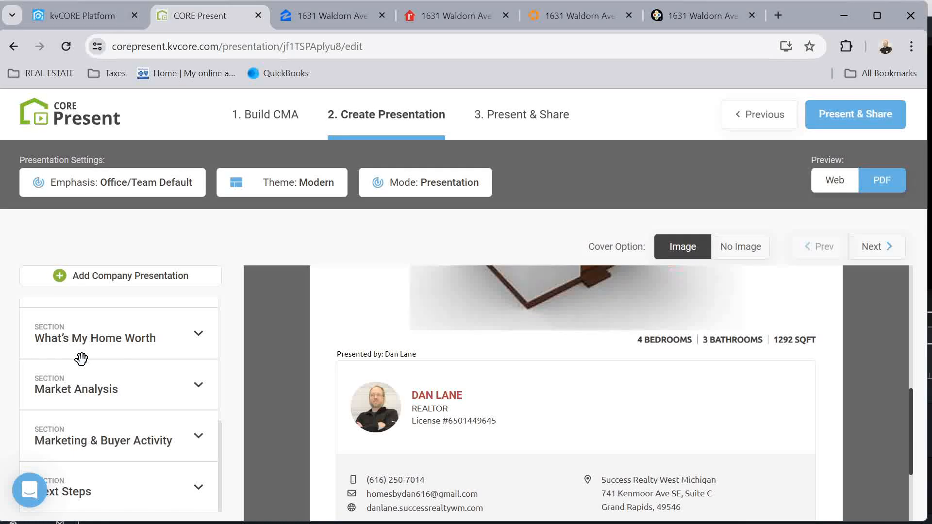
{"action": "scroll", "coordinate": [104, 348], "scroll_direction": "up", "scroll_amount": 1}
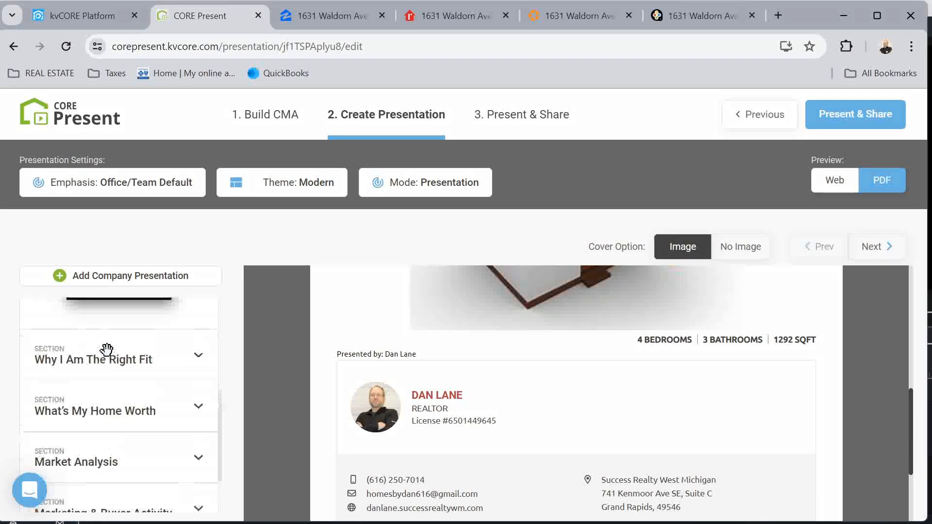
{"action": "left_click", "coordinate": [113, 366]}
{"action": "scroll", "coordinate": [137, 374], "scroll_direction": "down", "scroll_amount": 3}
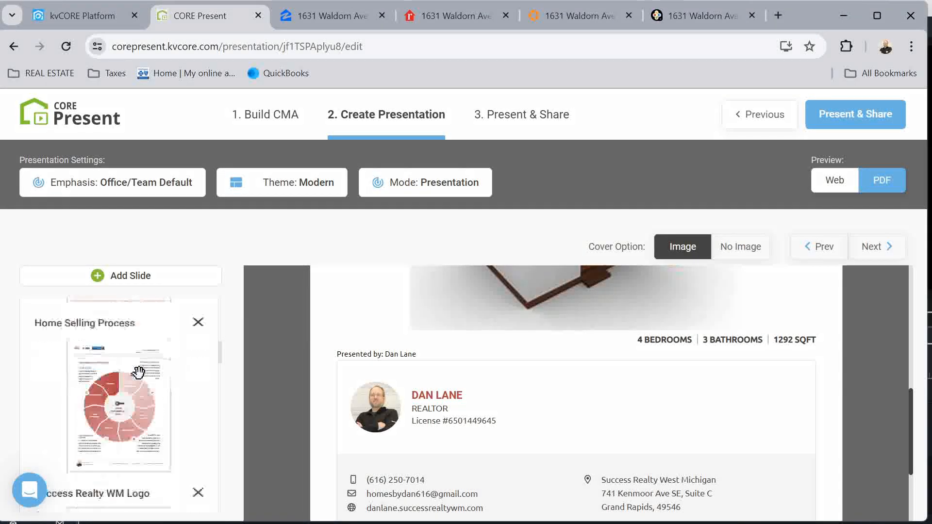
{"action": "scroll", "coordinate": [138, 373], "scroll_direction": "down", "scroll_amount": 10}
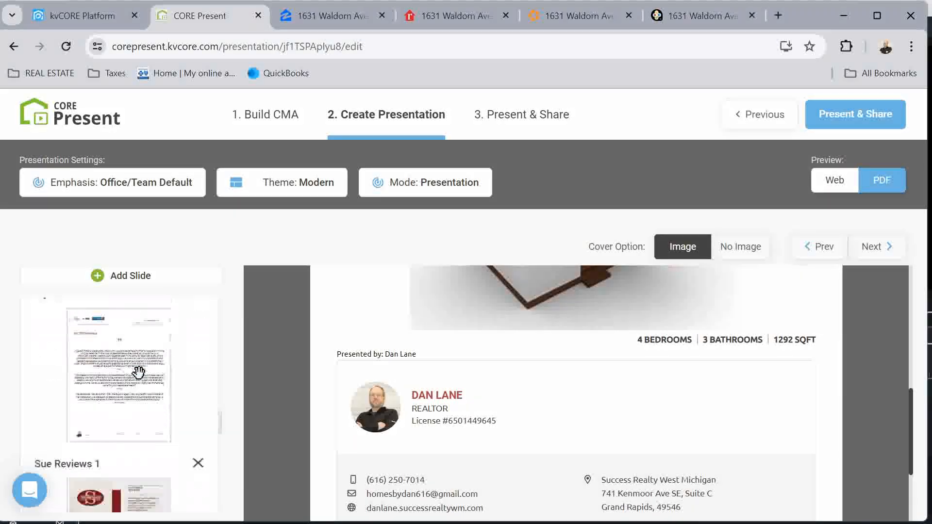
{"action": "scroll", "coordinate": [138, 372], "scroll_direction": "down", "scroll_amount": 2}
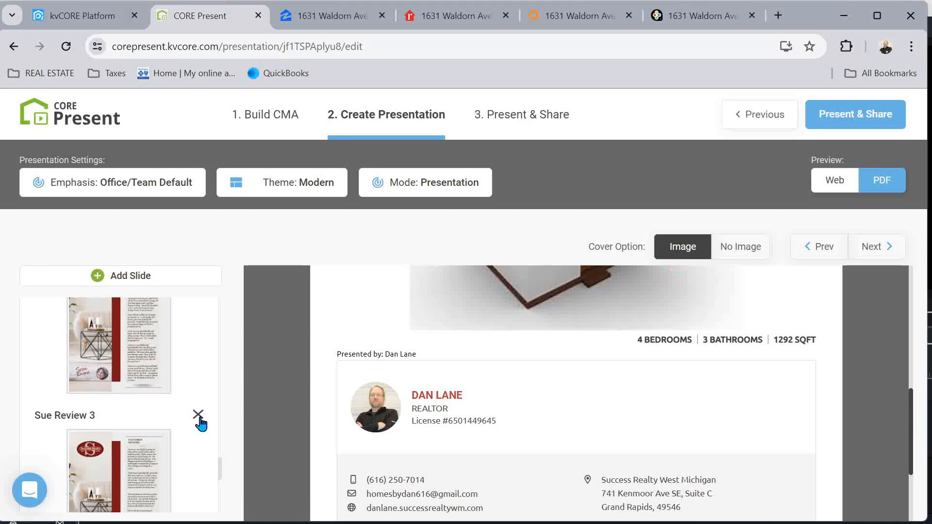
{"action": "scroll", "coordinate": [200, 423], "scroll_direction": "up", "scroll_amount": 10}
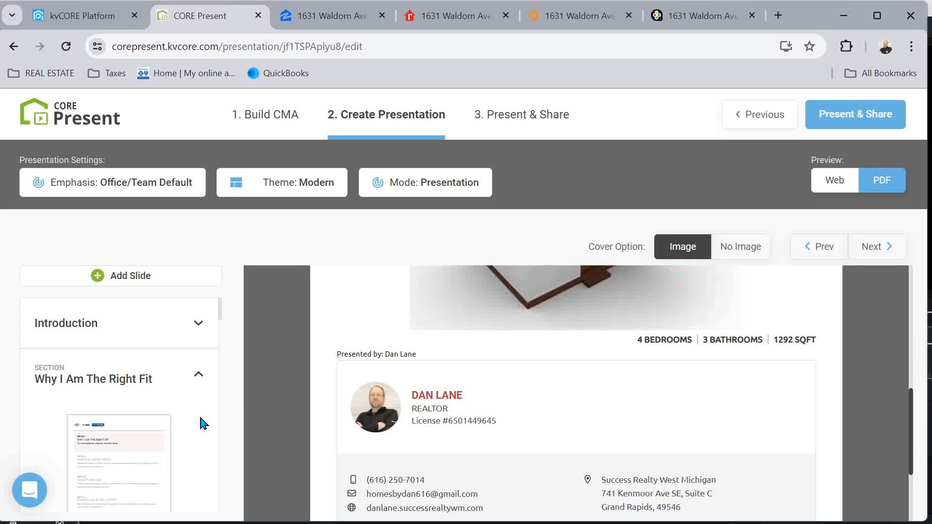
{"action": "left_click", "coordinate": [864, 117]}
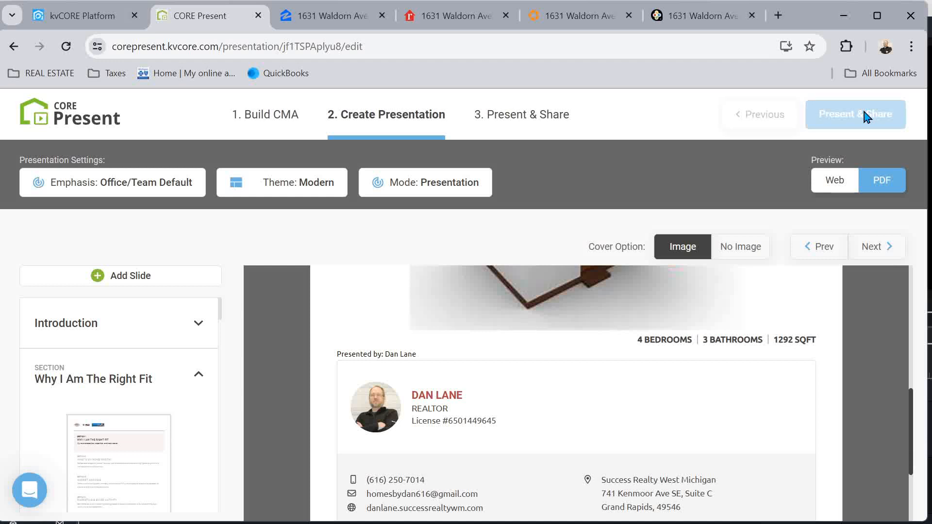
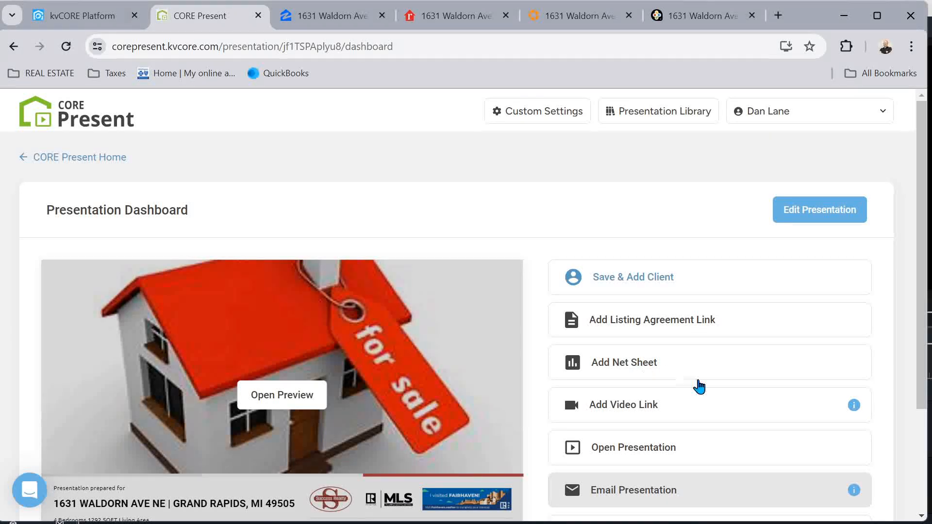
{"action": "scroll", "coordinate": [658, 409], "scroll_direction": "down", "scroll_amount": 3}
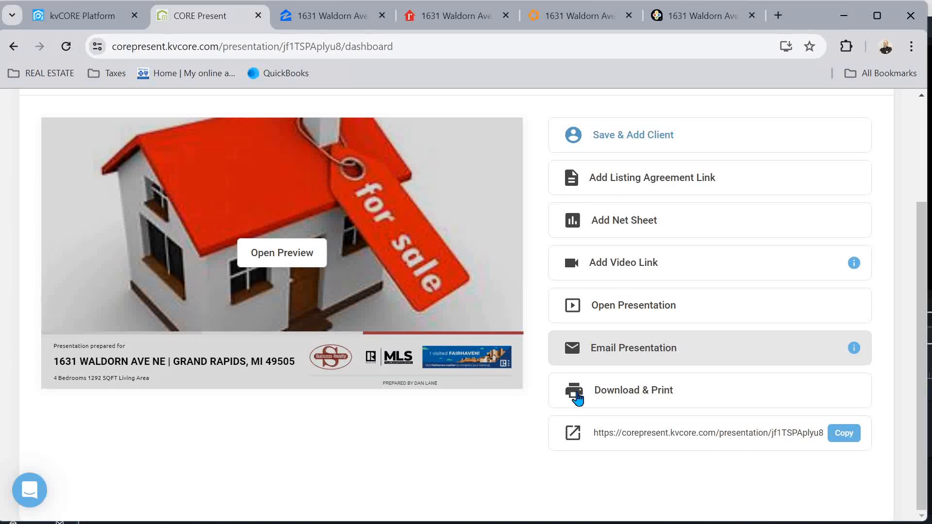
{"action": "left_click", "coordinate": [640, 402]}
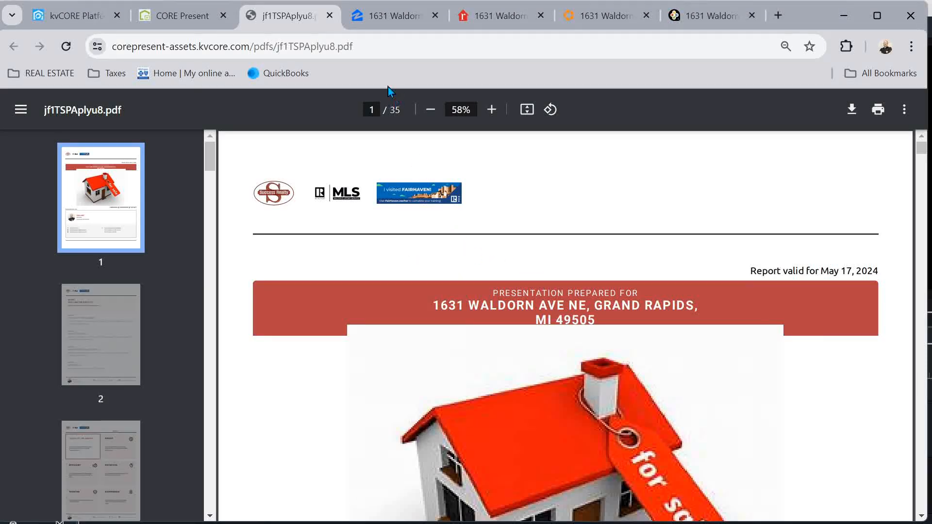
{"action": "scroll", "coordinate": [575, 282], "scroll_direction": "down", "scroll_amount": 10}
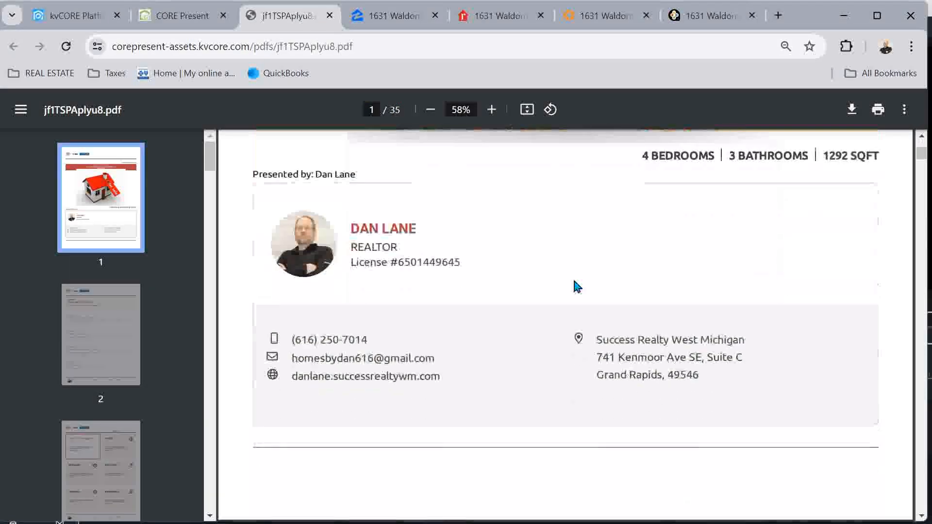
{"action": "scroll", "coordinate": [577, 286], "scroll_direction": "down", "scroll_amount": 20}
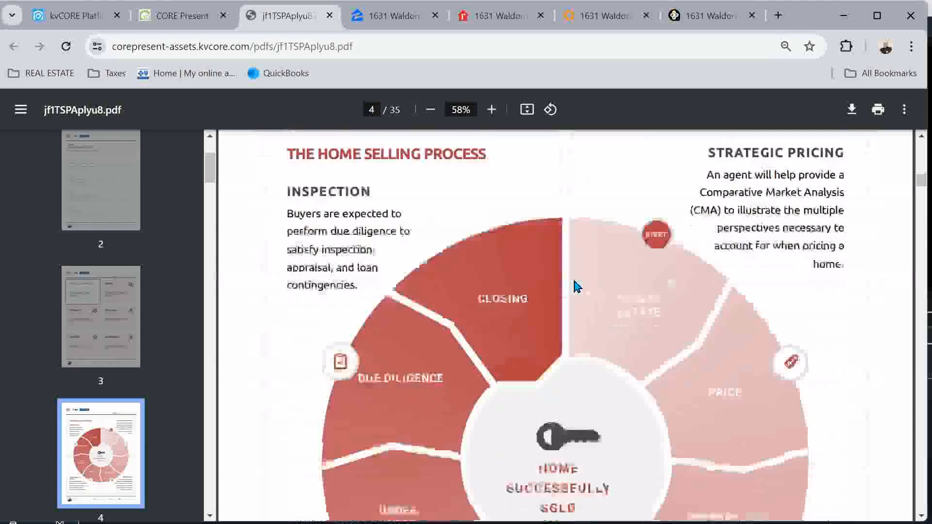
{"action": "scroll", "coordinate": [577, 286], "scroll_direction": "down", "scroll_amount": 20}
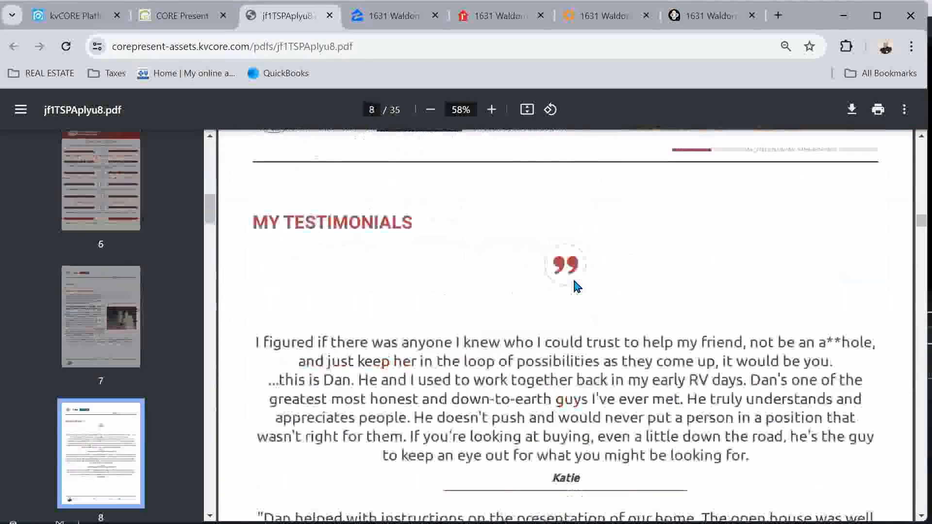
{"action": "scroll", "coordinate": [576, 287], "scroll_direction": "down", "scroll_amount": 20}
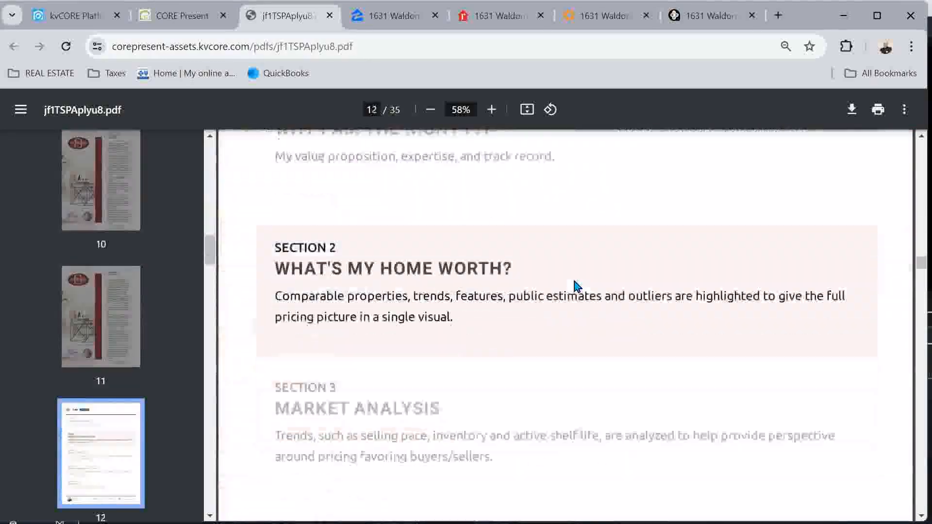
{"action": "scroll", "coordinate": [577, 286], "scroll_direction": "down", "scroll_amount": 20}
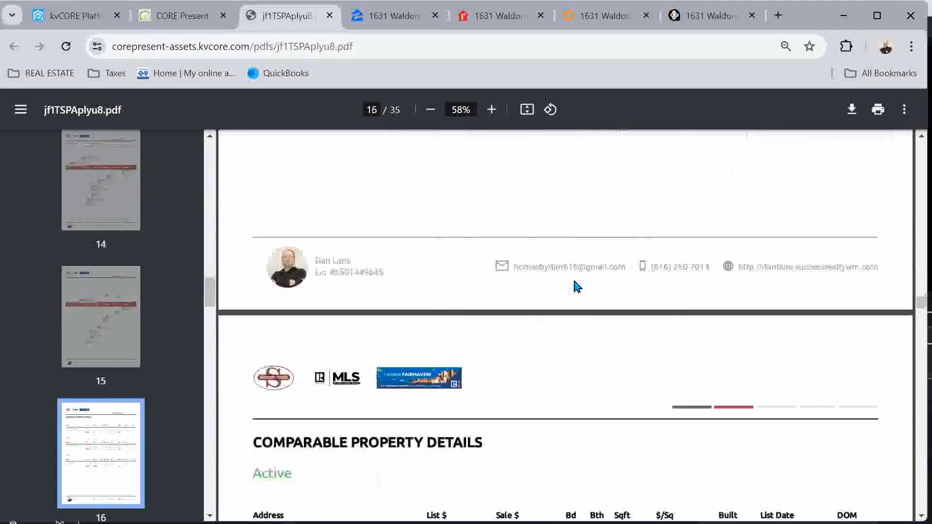
{"action": "scroll", "coordinate": [577, 287], "scroll_direction": "down", "scroll_amount": 12}
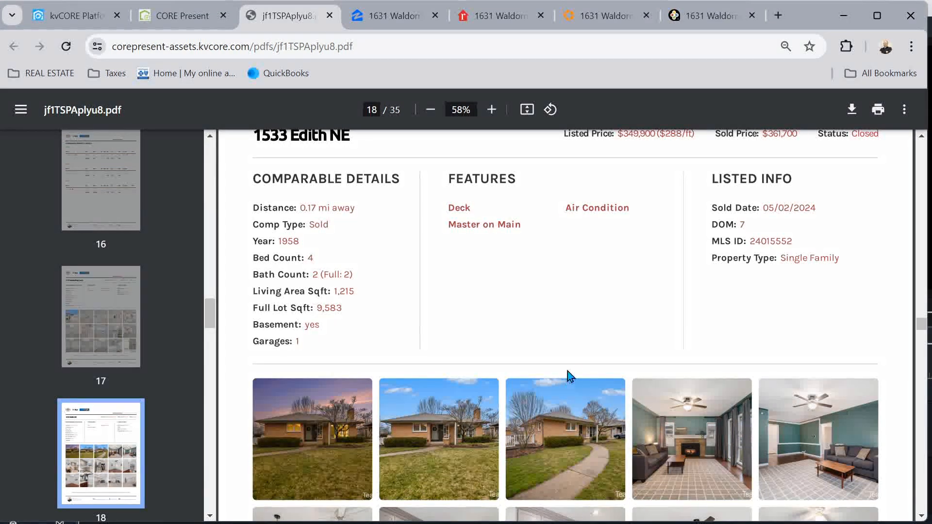
{"action": "scroll", "coordinate": [578, 374], "scroll_direction": "up", "scroll_amount": 20}
{"action": "scroll", "coordinate": [582, 375], "scroll_direction": "up", "scroll_amount": 20}
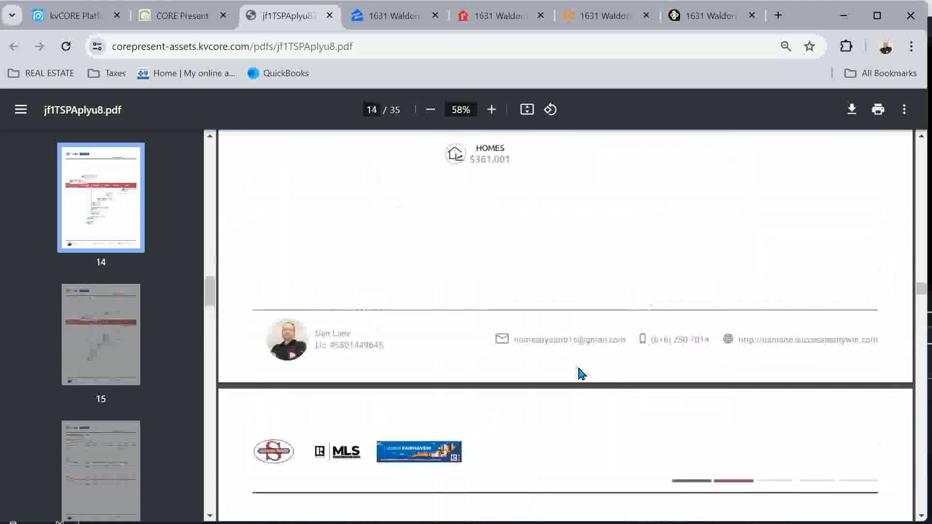
{"action": "scroll", "coordinate": [582, 375], "scroll_direction": "up", "scroll_amount": 20}
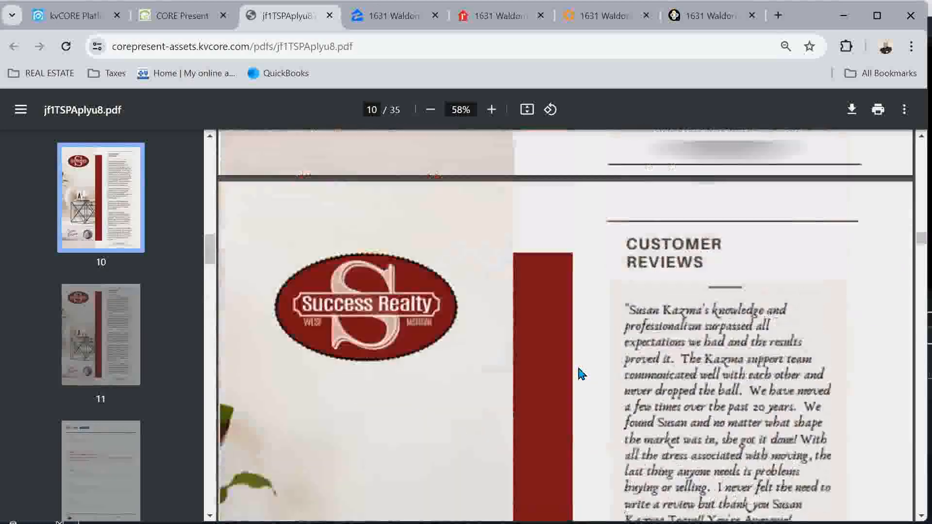
{"action": "scroll", "coordinate": [582, 375], "scroll_direction": "up", "scroll_amount": 20}
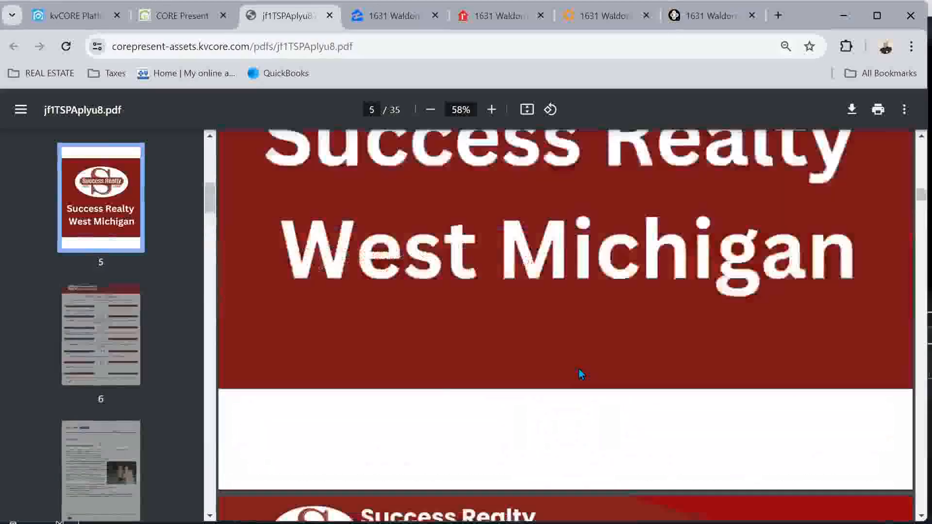
{"action": "scroll", "coordinate": [582, 374], "scroll_direction": "up", "scroll_amount": 10}
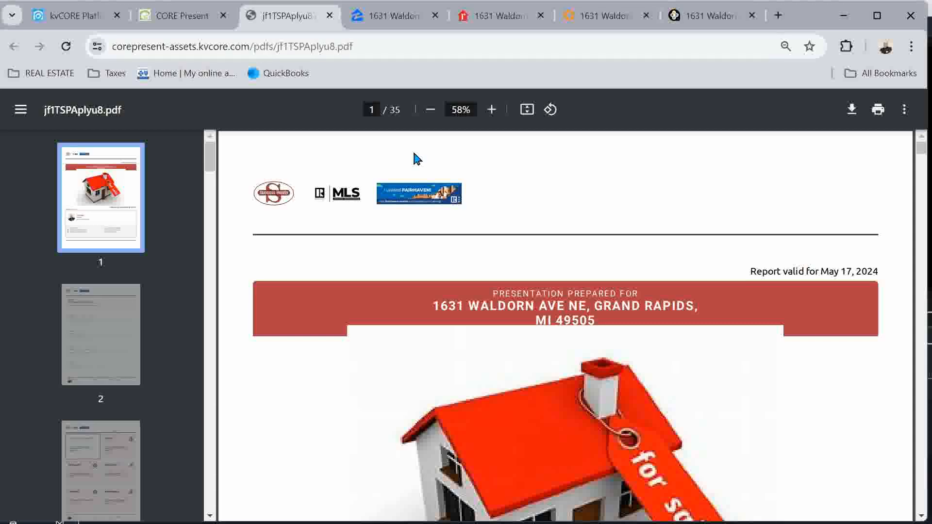
Page through PDF pages 1–4 to page 5, the Success Realty West Michigan branding page
{"action": "scroll", "coordinate": [416, 158], "scroll_direction": "down", "scroll_amount": 15}
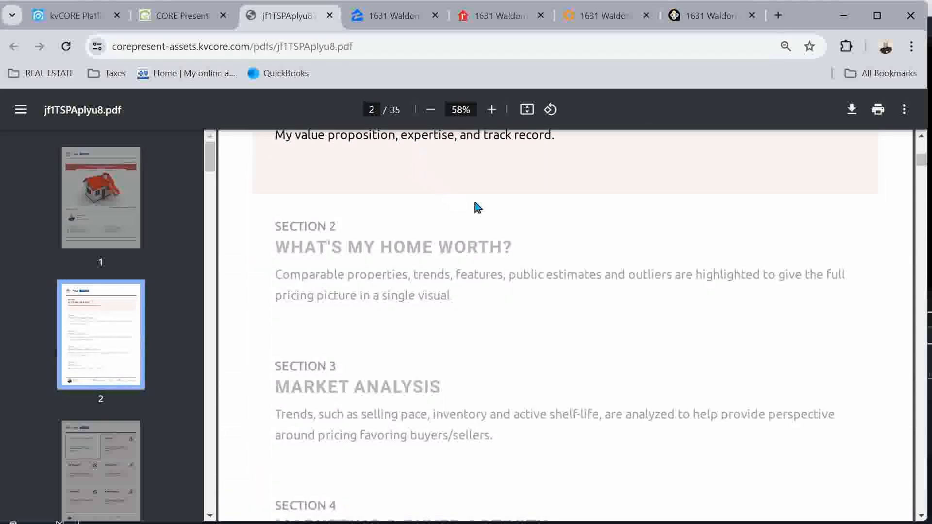
{"action": "scroll", "coordinate": [495, 348], "scroll_direction": "up", "scroll_amount": 1}
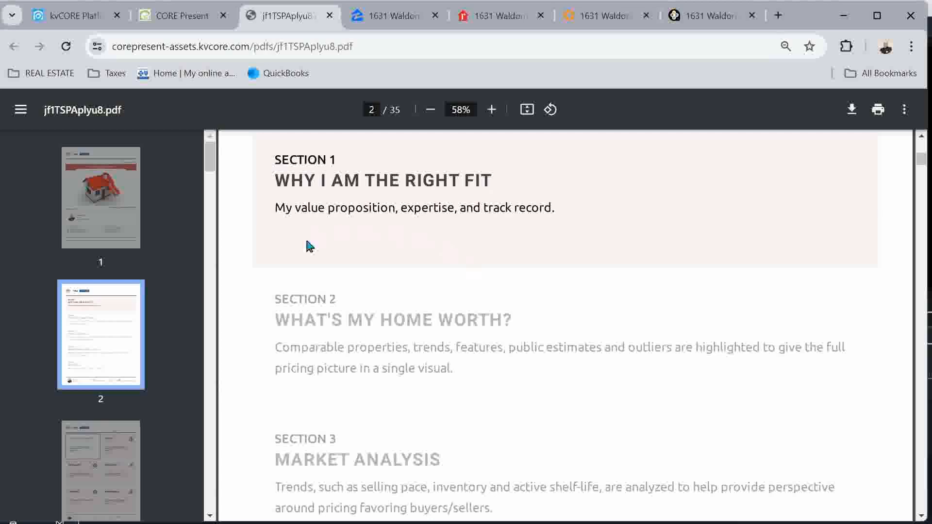
{"action": "scroll", "coordinate": [417, 208], "scroll_direction": "down", "scroll_amount": 13}
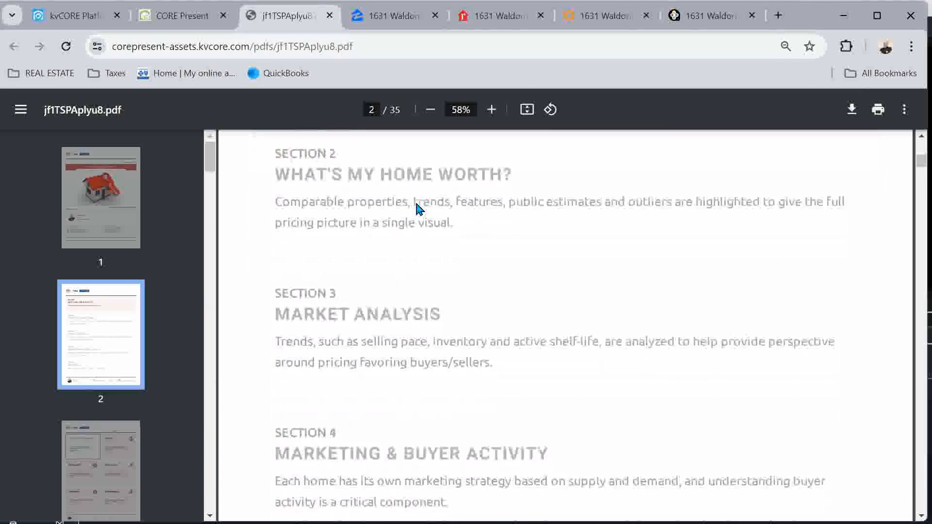
{"action": "scroll", "coordinate": [416, 209], "scroll_direction": "down", "scroll_amount": 4}
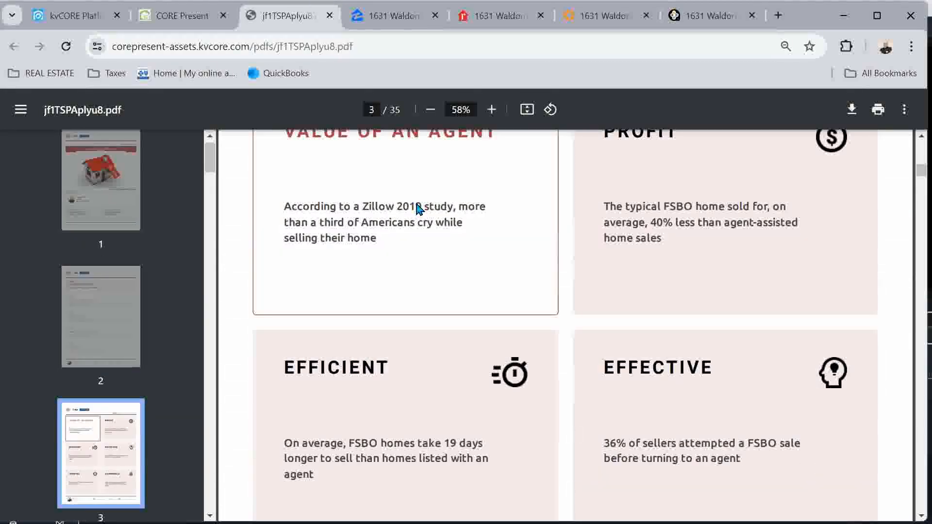
{"action": "scroll", "coordinate": [416, 209], "scroll_direction": "up", "scroll_amount": 2}
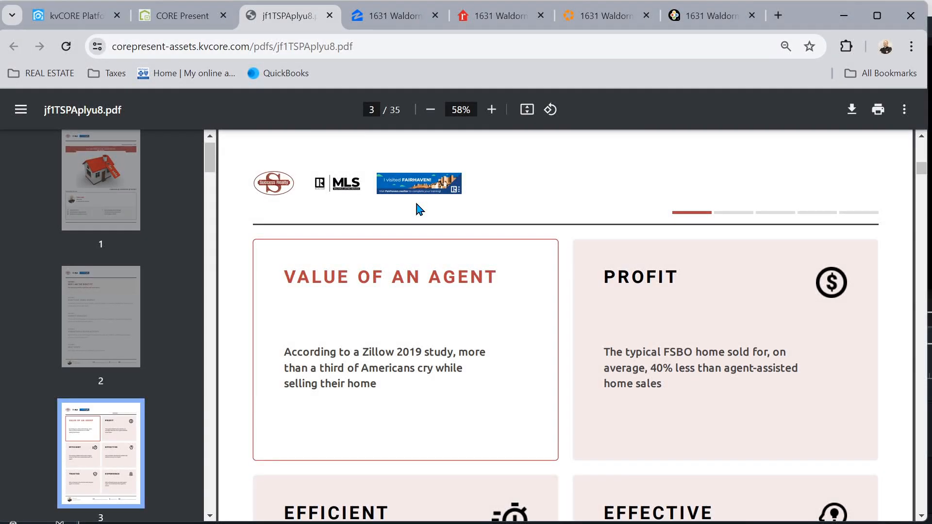
{"action": "scroll", "coordinate": [416, 208], "scroll_direction": "down", "scroll_amount": 1}
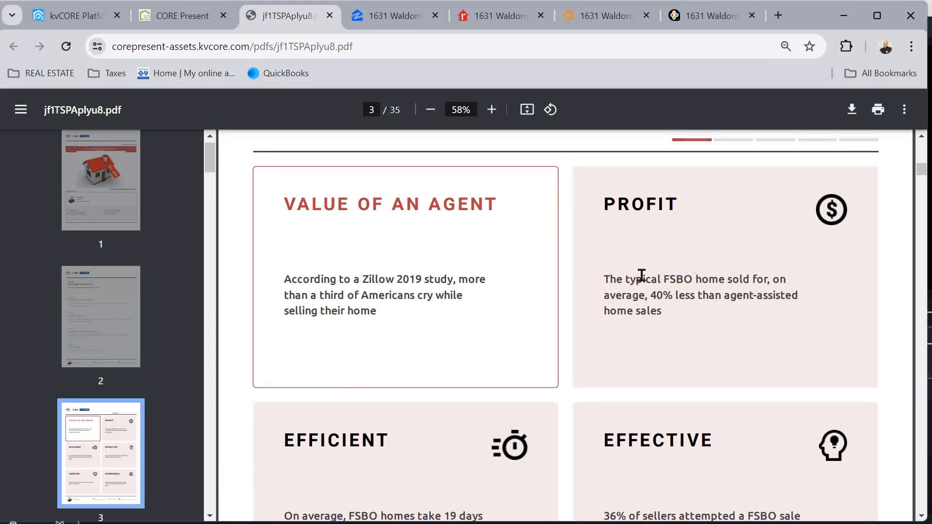
{"action": "scroll", "coordinate": [736, 325], "scroll_direction": "down", "scroll_amount": 1}
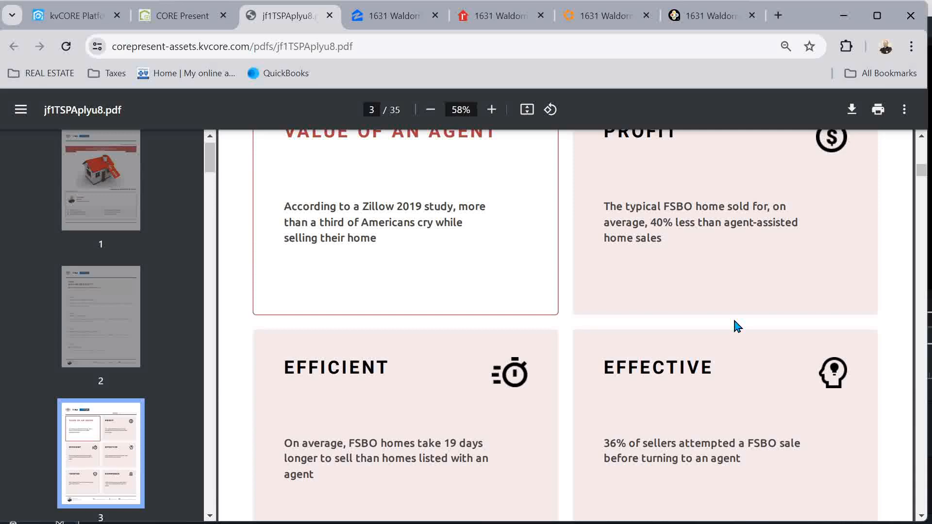
{"action": "scroll", "coordinate": [736, 326], "scroll_direction": "down", "scroll_amount": 10}
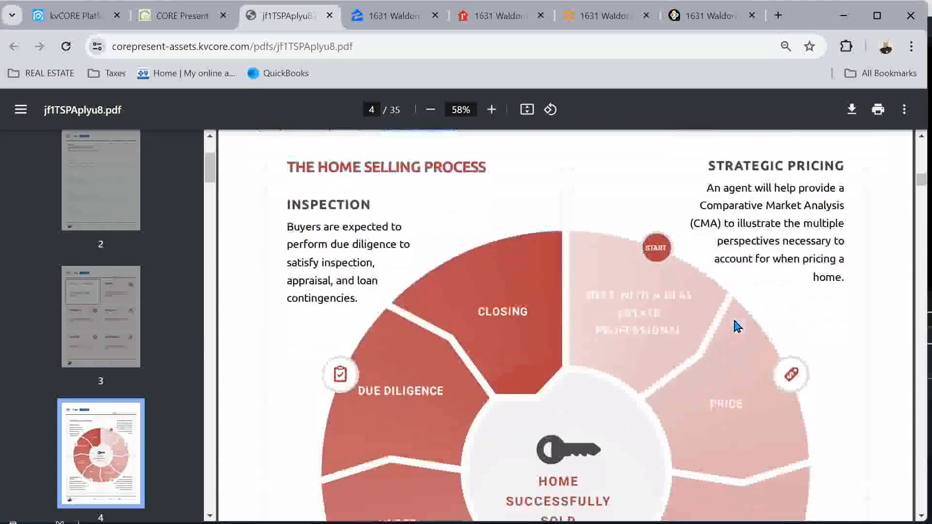
{"action": "scroll", "coordinate": [736, 326], "scroll_direction": "down", "scroll_amount": 1}
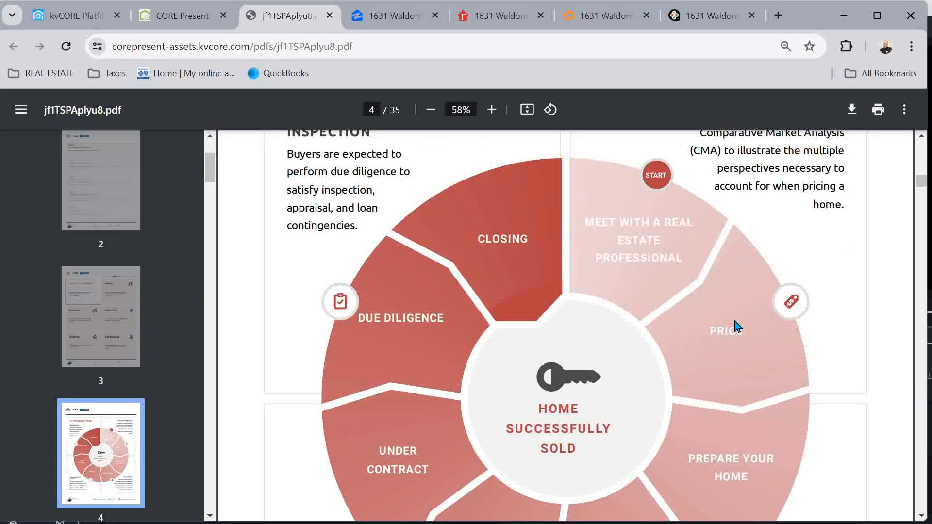
{"action": "scroll", "coordinate": [736, 326], "scroll_direction": "down", "scroll_amount": 10}
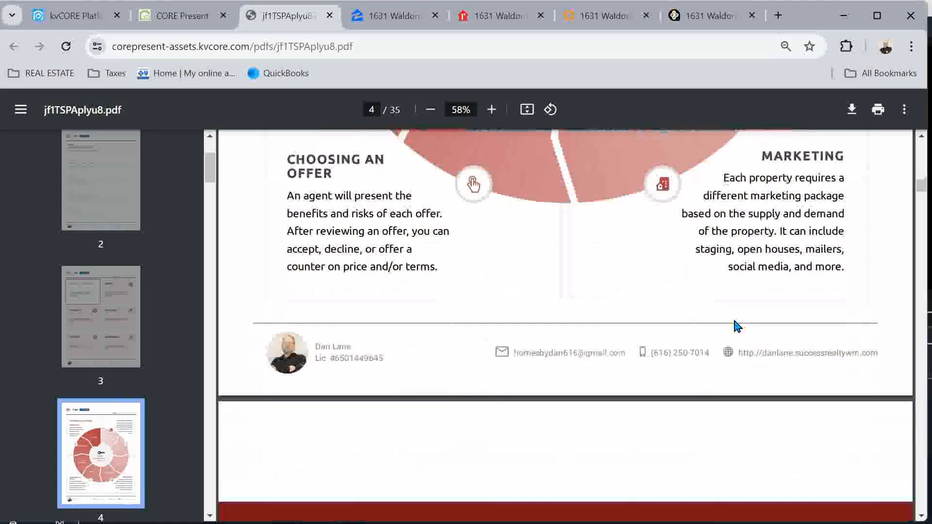
{"action": "scroll", "coordinate": [737, 326], "scroll_direction": "down", "scroll_amount": 4}
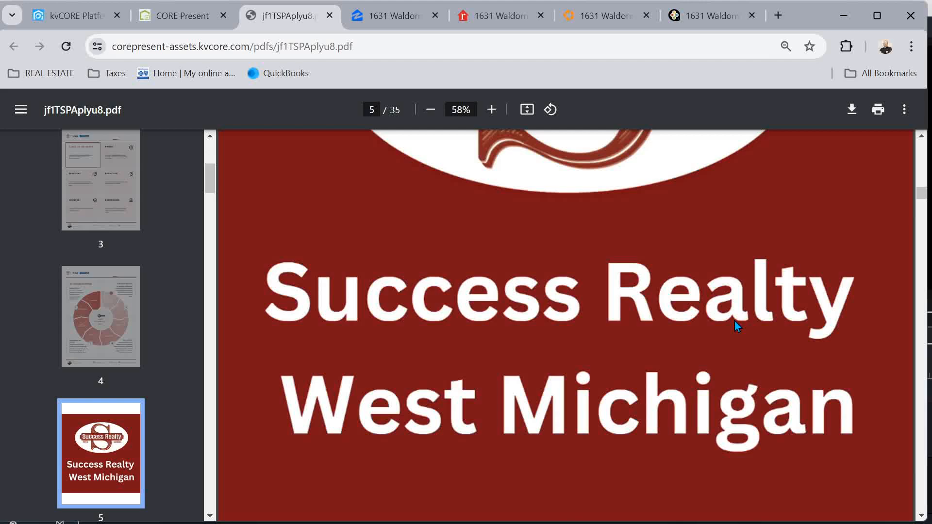
Read through the Success Realty cover and testimonial pages of the PDF
{"action": "scroll", "coordinate": [736, 321], "scroll_direction": "down", "scroll_amount": 2}
{"action": "scroll", "coordinate": [735, 322], "scroll_direction": "up", "scroll_amount": 10}
{"action": "scroll", "coordinate": [735, 321], "scroll_direction": "up", "scroll_amount": 10}
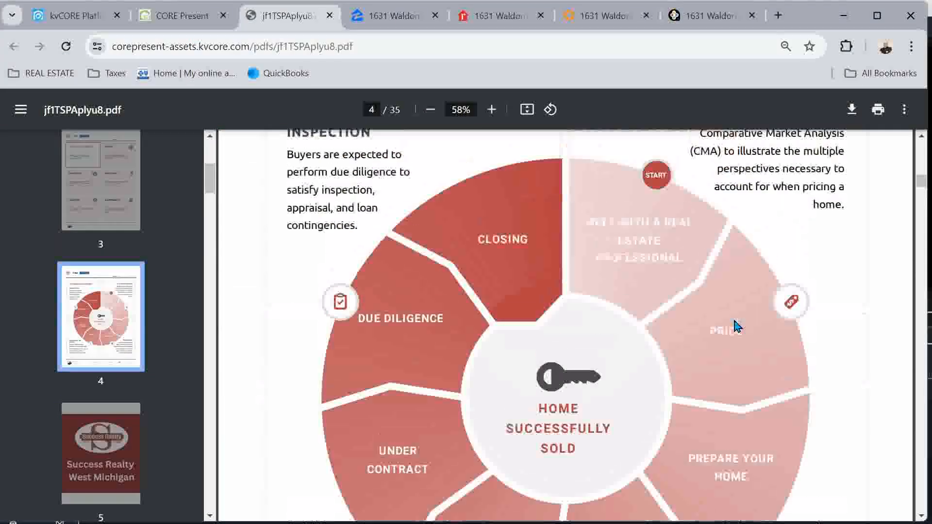
{"action": "scroll", "coordinate": [735, 324], "scroll_direction": "down", "scroll_amount": 5}
{"action": "scroll", "coordinate": [735, 324], "scroll_direction": "down", "scroll_amount": 10}
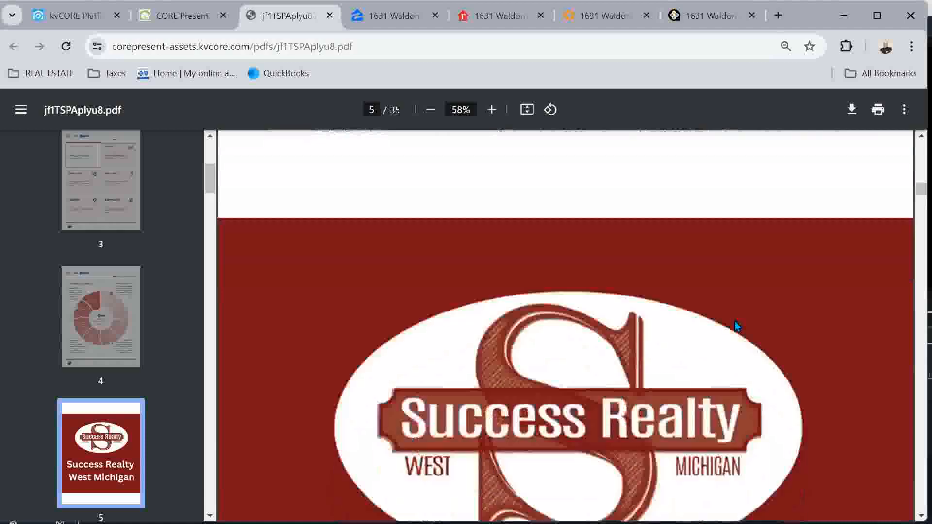
{"action": "scroll", "coordinate": [735, 326], "scroll_direction": "down", "scroll_amount": 10}
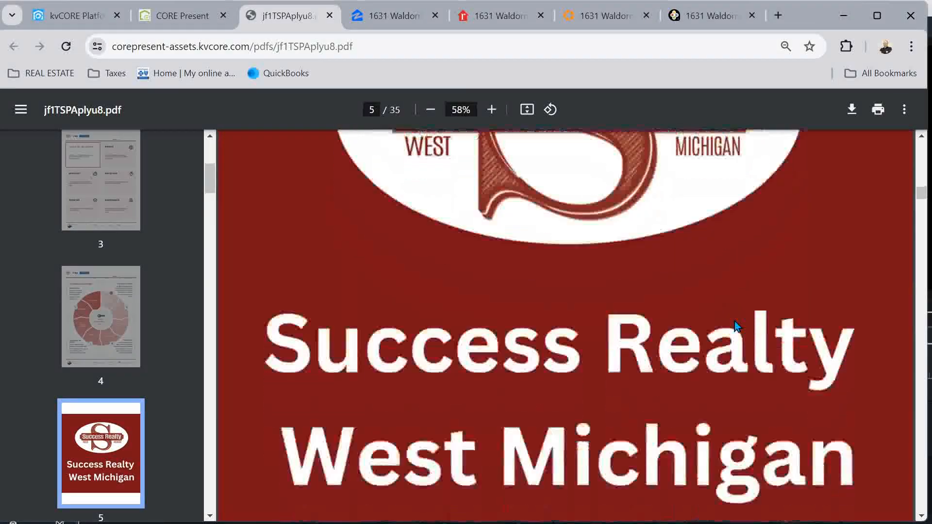
{"action": "scroll", "coordinate": [735, 325], "scroll_direction": "down", "scroll_amount": 10}
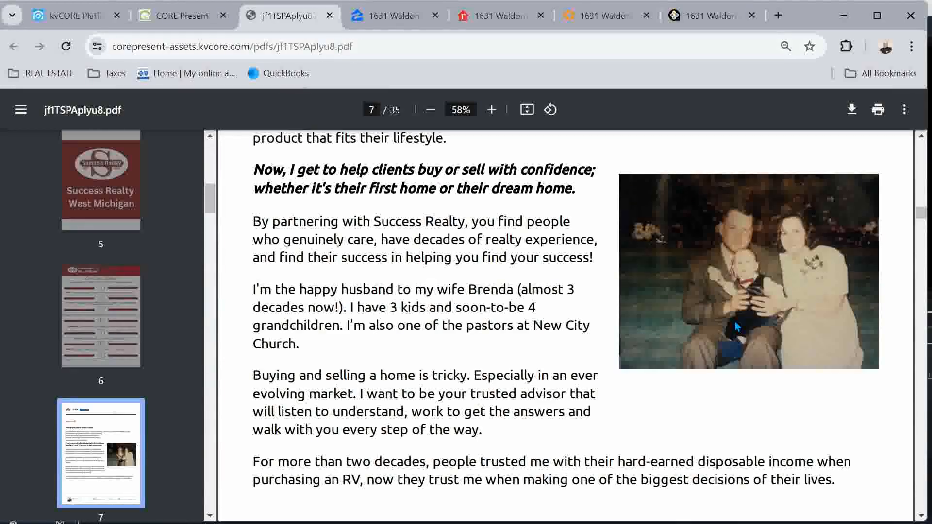
{"action": "scroll", "coordinate": [735, 326], "scroll_direction": "down", "scroll_amount": 8}
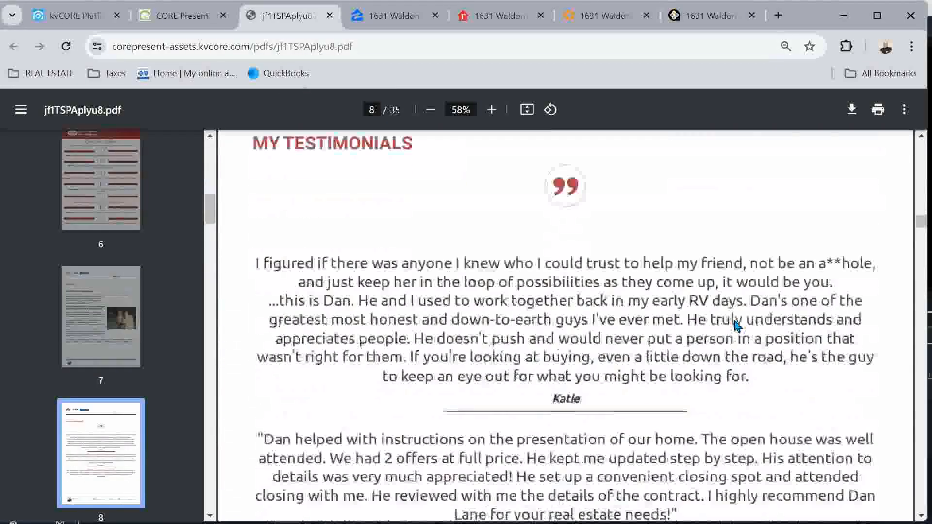
{"action": "scroll", "coordinate": [735, 326], "scroll_direction": "down", "scroll_amount": 3}
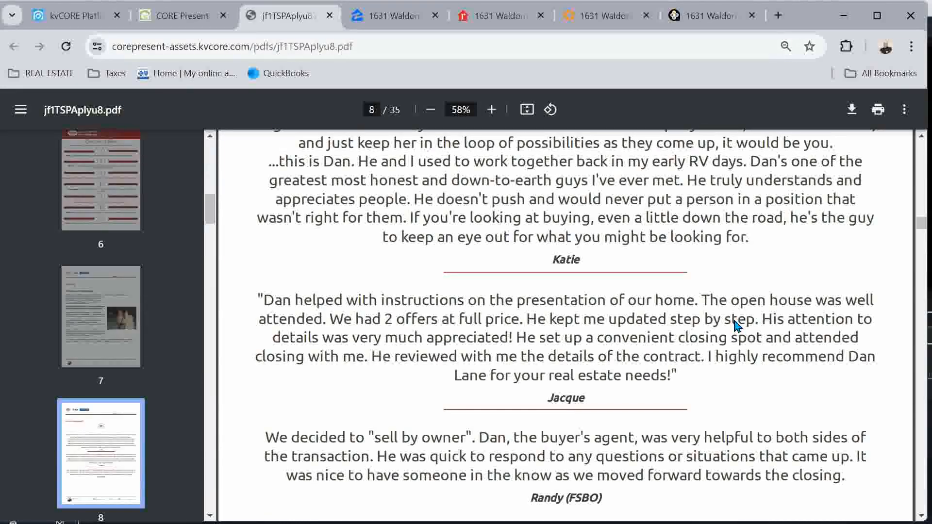
{"action": "scroll", "coordinate": [735, 327], "scroll_direction": "down", "scroll_amount": 12}
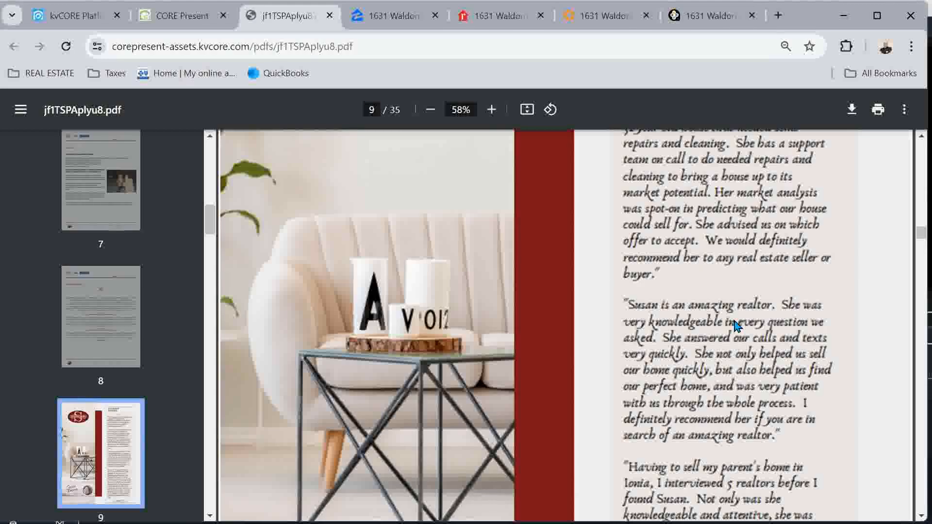
{"action": "scroll", "coordinate": [735, 321], "scroll_direction": "down", "scroll_amount": 10}
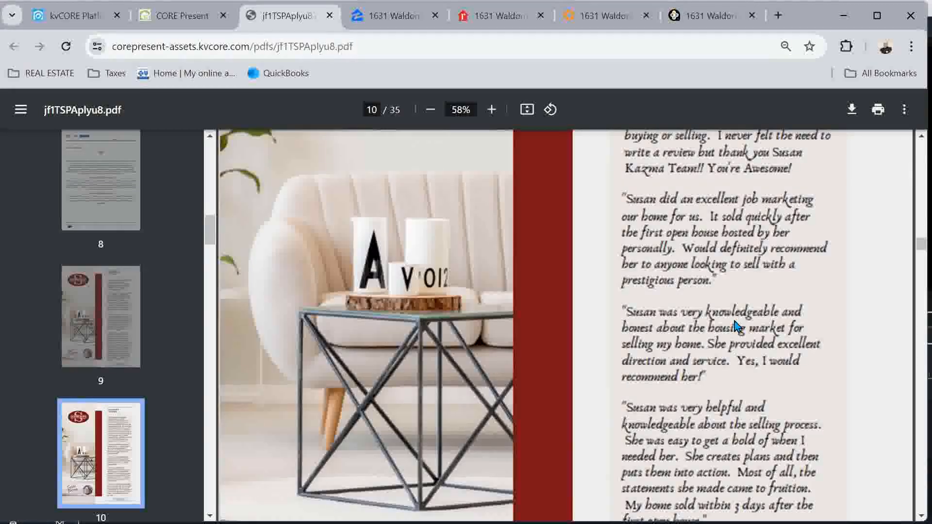
{"action": "scroll", "coordinate": [735, 321], "scroll_direction": "down", "scroll_amount": 10}
{"action": "scroll", "coordinate": [735, 324], "scroll_direction": "down", "scroll_amount": 12}
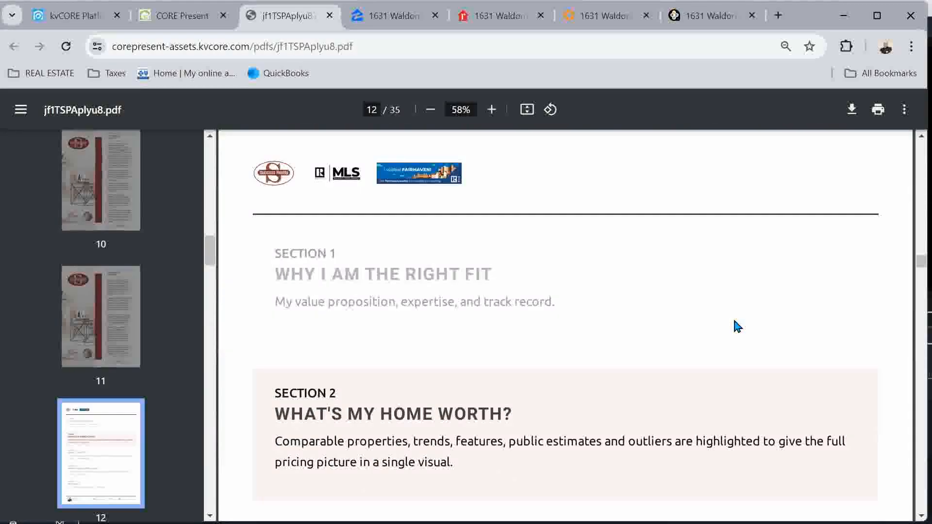
{"action": "scroll", "coordinate": [737, 326], "scroll_direction": "down", "scroll_amount": 10}
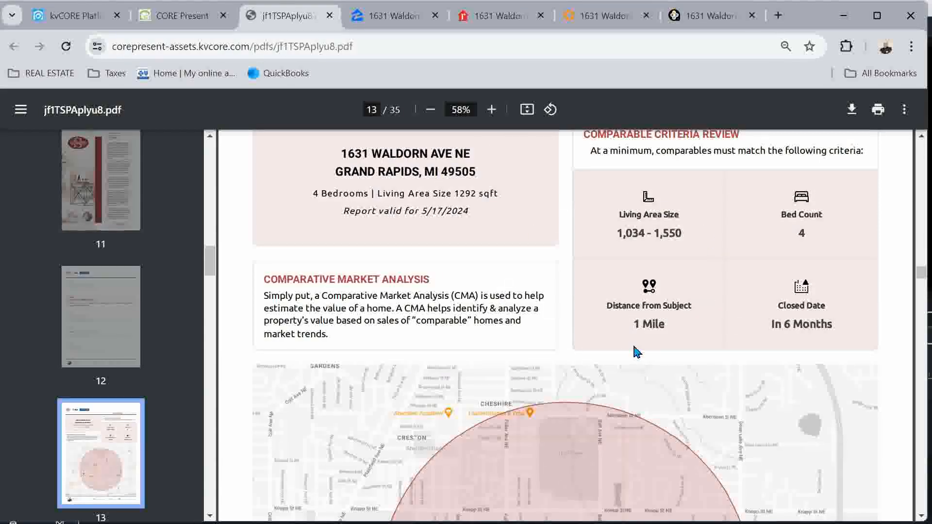
{"action": "scroll", "coordinate": [636, 352], "scroll_direction": "down", "scroll_amount": 2}
{"action": "scroll", "coordinate": [636, 352], "scroll_direction": "down", "scroll_amount": 15}
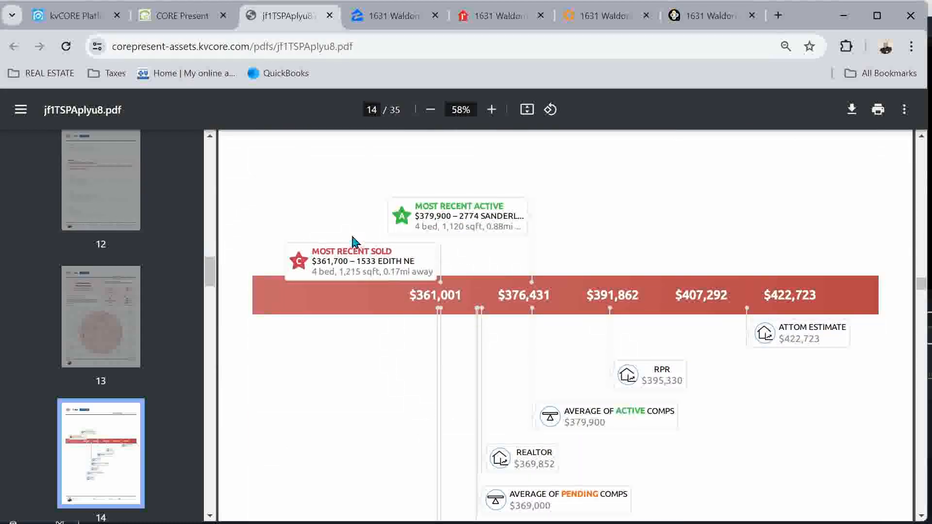
{"action": "scroll", "coordinate": [626, 327], "scroll_direction": "down", "scroll_amount": 3}
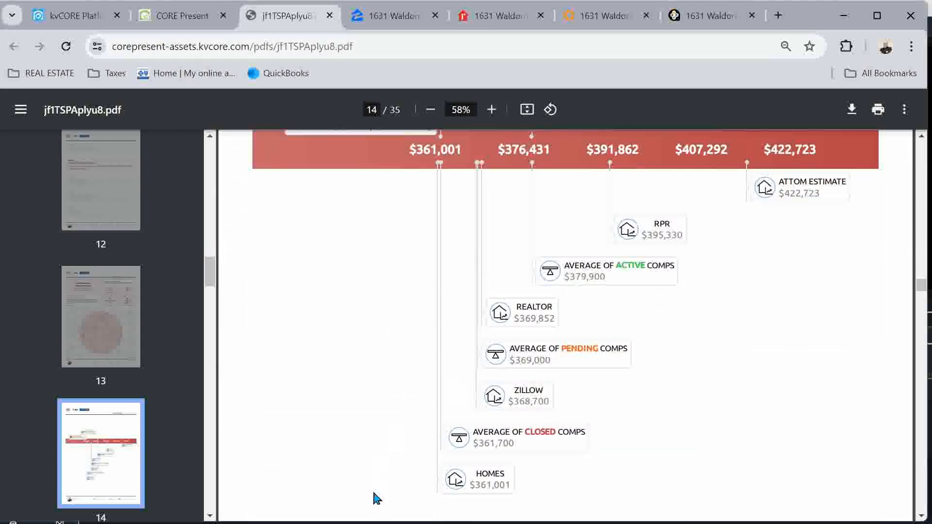
{"action": "scroll", "coordinate": [655, 215], "scroll_direction": "down", "scroll_amount": 10}
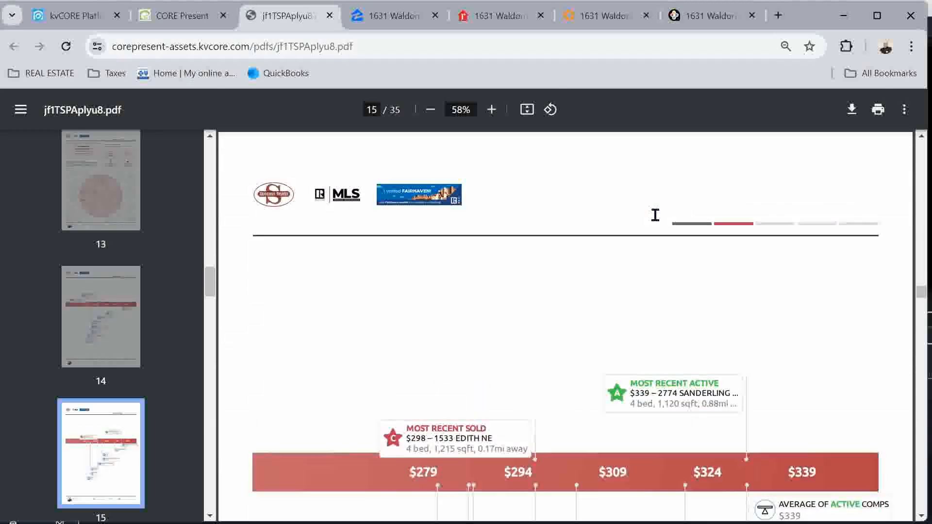
{"action": "scroll", "coordinate": [655, 215], "scroll_direction": "up", "scroll_amount": 1}
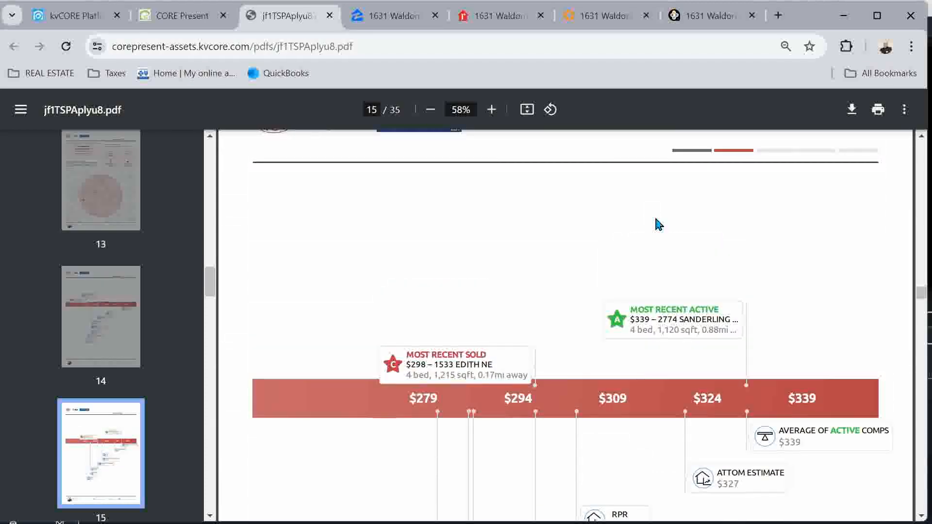
{"action": "scroll", "coordinate": [658, 222], "scroll_direction": "down", "scroll_amount": 2}
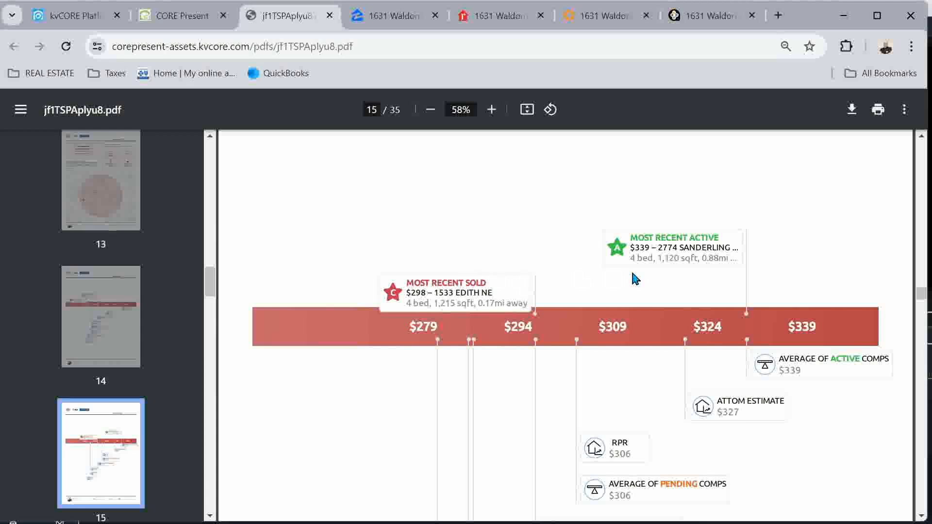
{"action": "scroll", "coordinate": [635, 276], "scroll_direction": "down", "scroll_amount": 2}
{"action": "scroll", "coordinate": [635, 279], "scroll_direction": "down", "scroll_amount": 15}
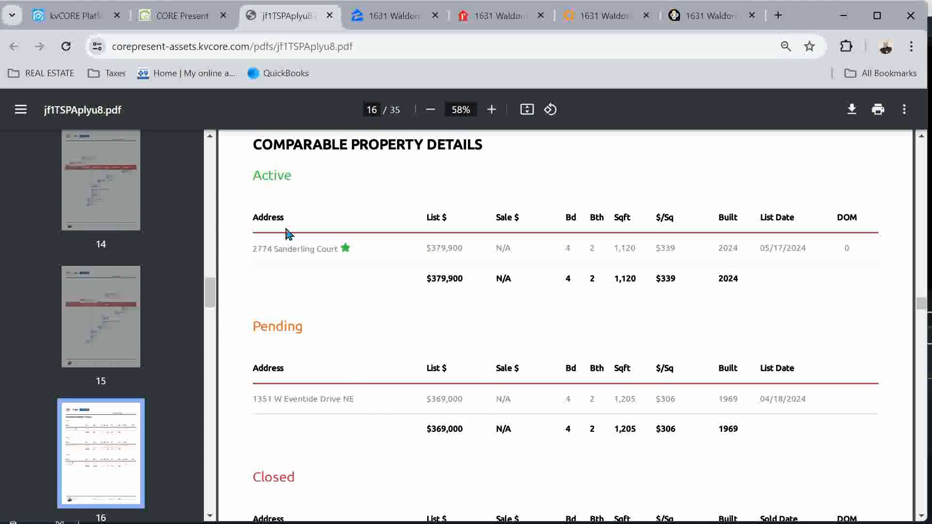
{"action": "scroll", "coordinate": [297, 366], "scroll_direction": "down", "scroll_amount": 3}
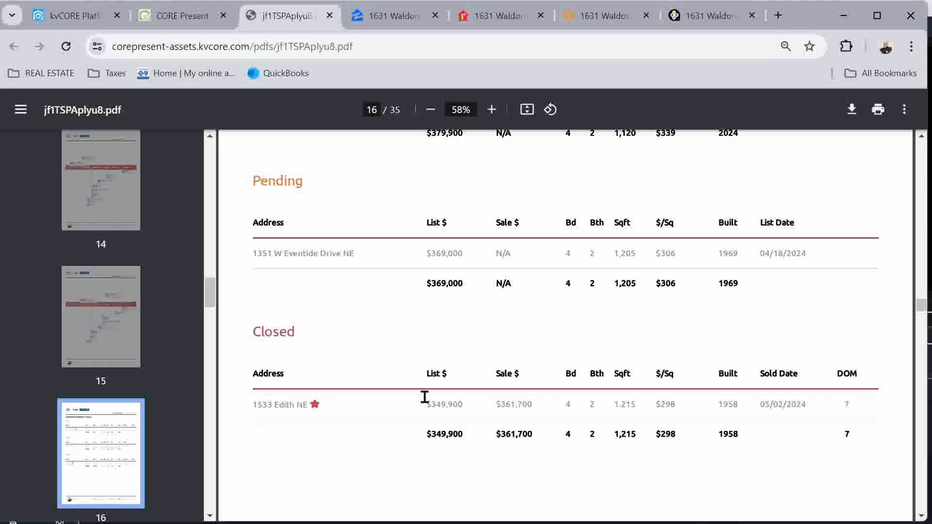
{"action": "scroll", "coordinate": [425, 397], "scroll_direction": "down", "scroll_amount": 15}
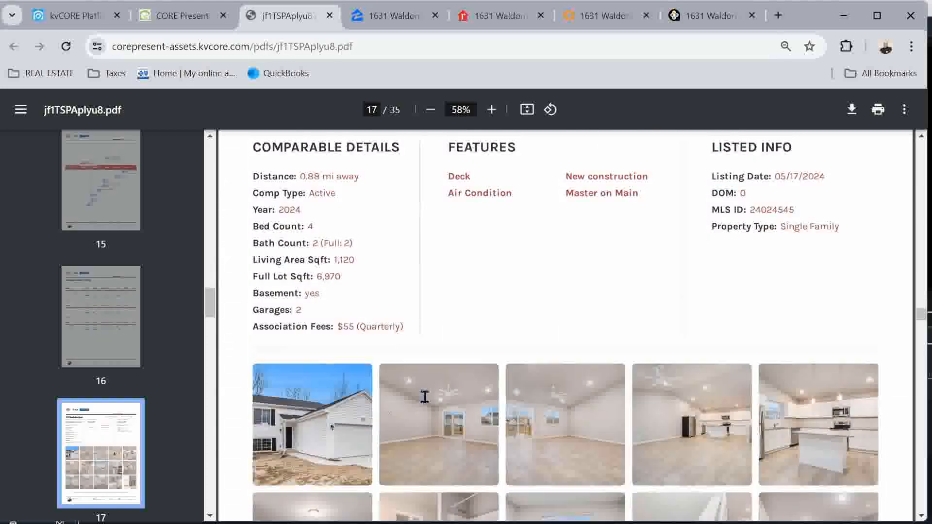
{"action": "scroll", "coordinate": [425, 397], "scroll_direction": "down", "scroll_amount": 6}
{"action": "scroll", "coordinate": [425, 397], "scroll_direction": "down", "scroll_amount": 2}
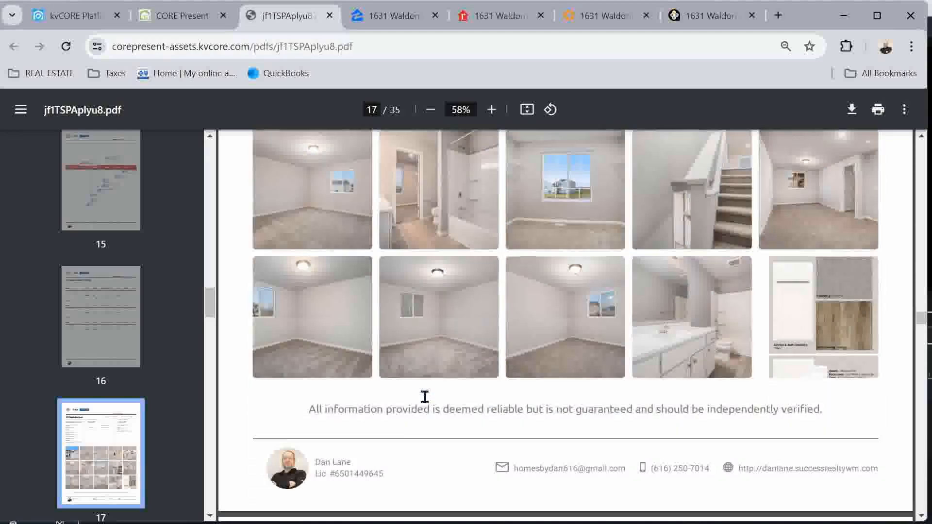
{"action": "scroll", "coordinate": [425, 397], "scroll_direction": "down", "scroll_amount": 15}
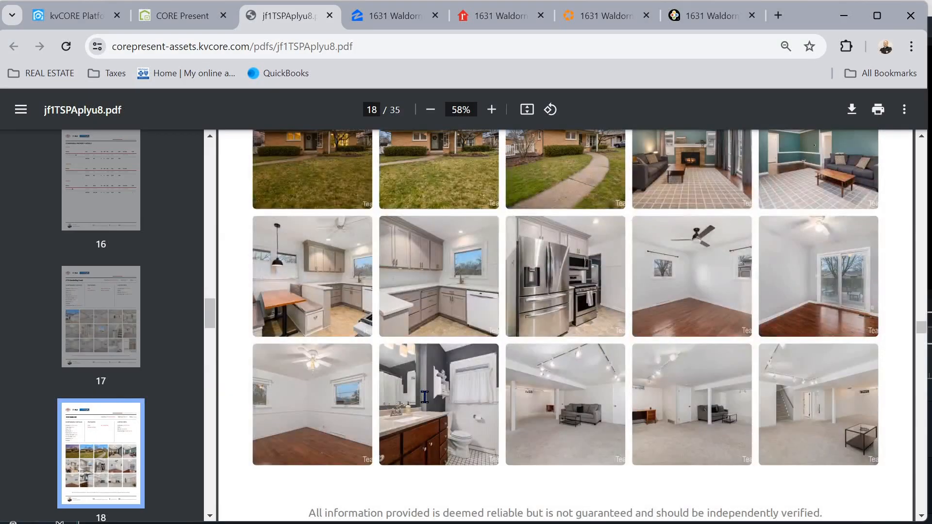
{"action": "scroll", "coordinate": [587, 357], "scroll_direction": "up", "scroll_amount": 8}
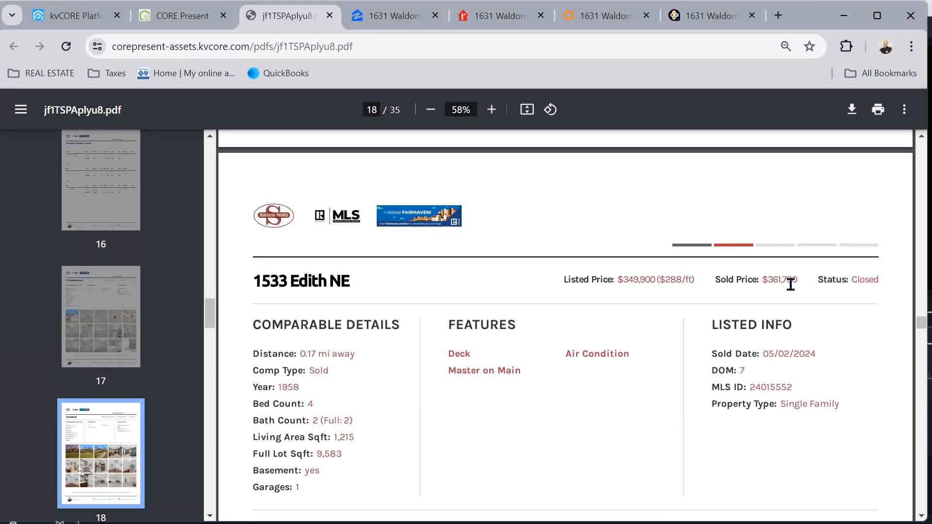
Go past the buyer-percentage and list-price-odds pages to page 23's Price Per Square Foot chart
{"action": "scroll", "coordinate": [791, 284], "scroll_direction": "down", "scroll_amount": 15}
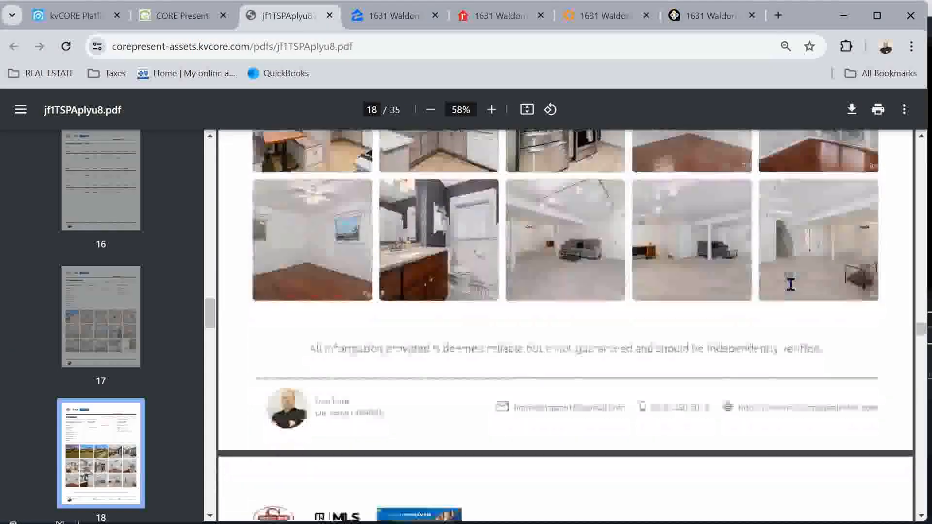
{"action": "scroll", "coordinate": [791, 285], "scroll_direction": "down", "scroll_amount": 8}
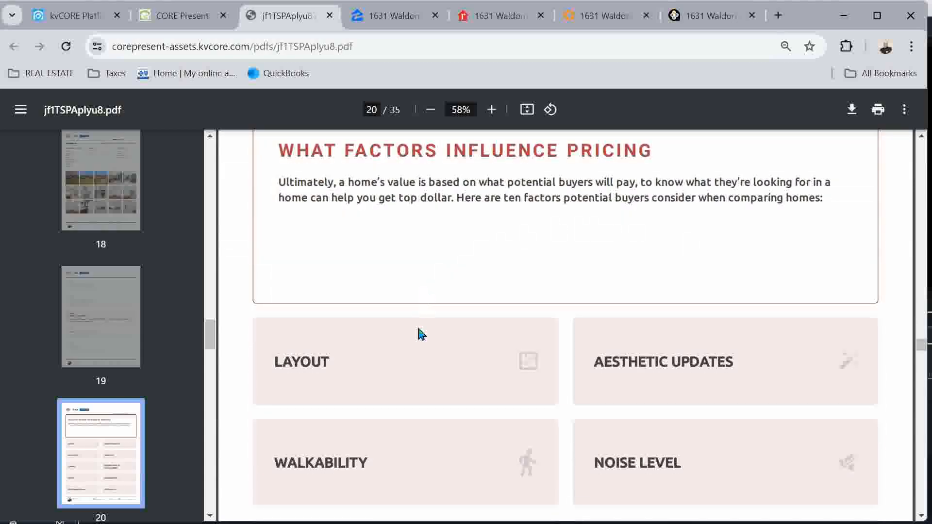
{"action": "scroll", "coordinate": [531, 312], "scroll_direction": "down", "scroll_amount": 3}
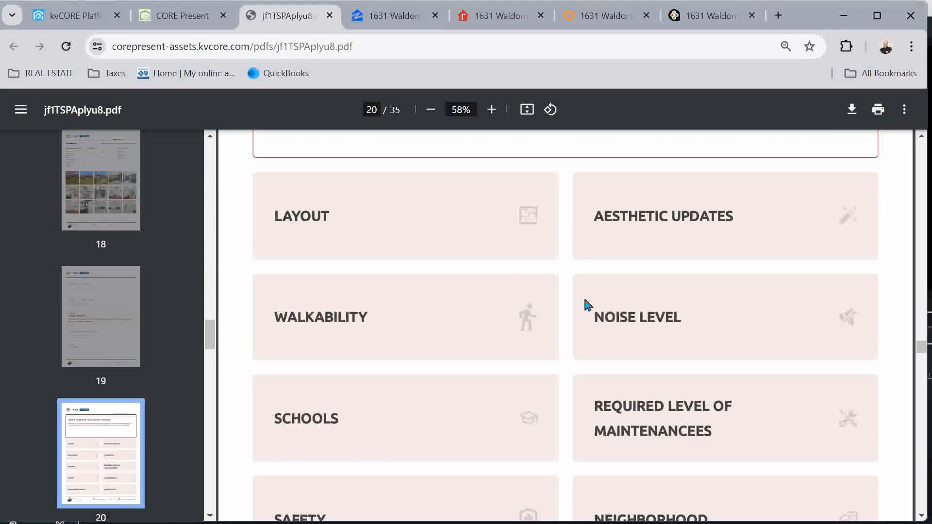
{"action": "scroll", "coordinate": [550, 324], "scroll_direction": "down", "scroll_amount": 2}
{"action": "scroll", "coordinate": [548, 325], "scroll_direction": "down", "scroll_amount": 2}
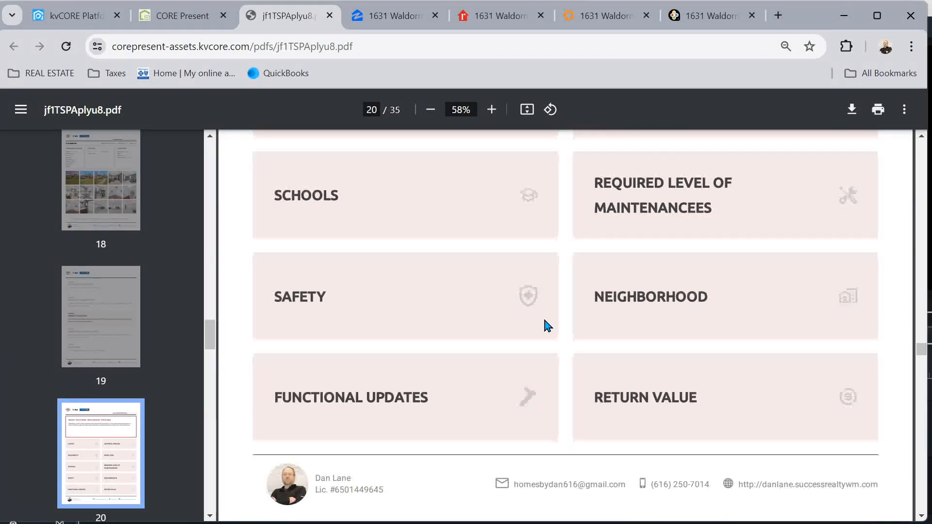
{"action": "scroll", "coordinate": [547, 325], "scroll_direction": "down", "scroll_amount": 7}
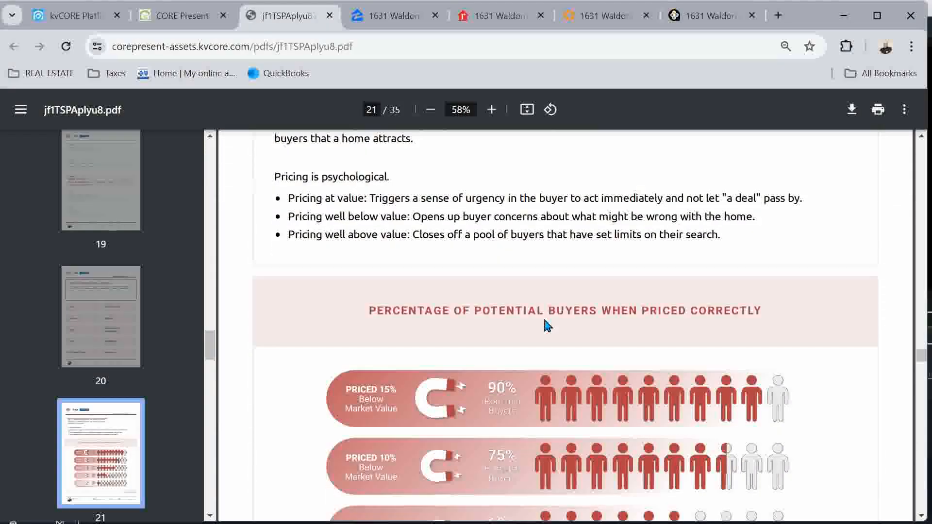
{"action": "scroll", "coordinate": [572, 416], "scroll_direction": "down", "scroll_amount": 3}
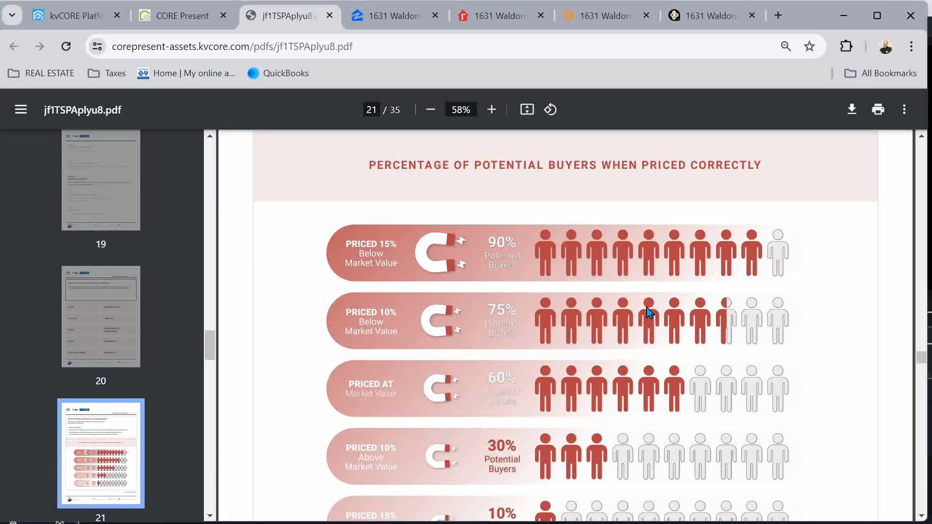
{"action": "scroll", "coordinate": [647, 308], "scroll_direction": "down", "scroll_amount": 10}
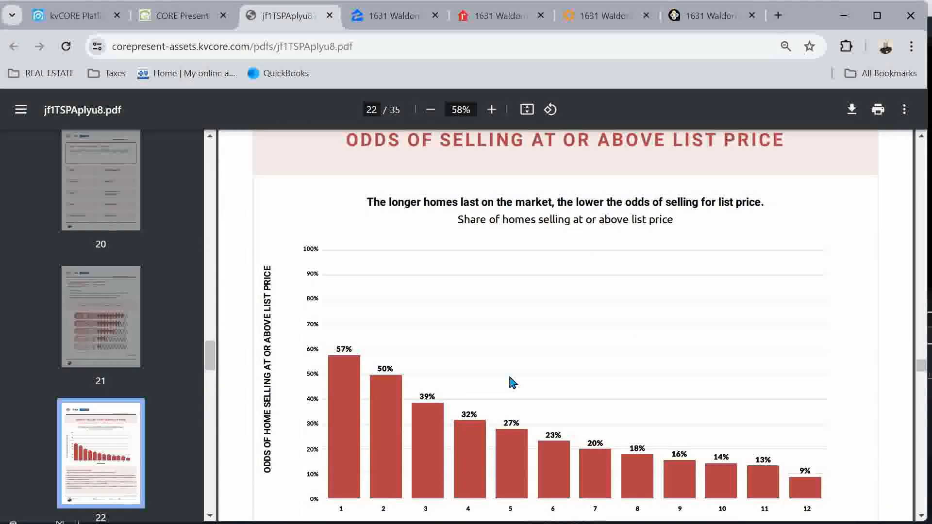
{"action": "scroll", "coordinate": [510, 378], "scroll_direction": "down", "scroll_amount": 2}
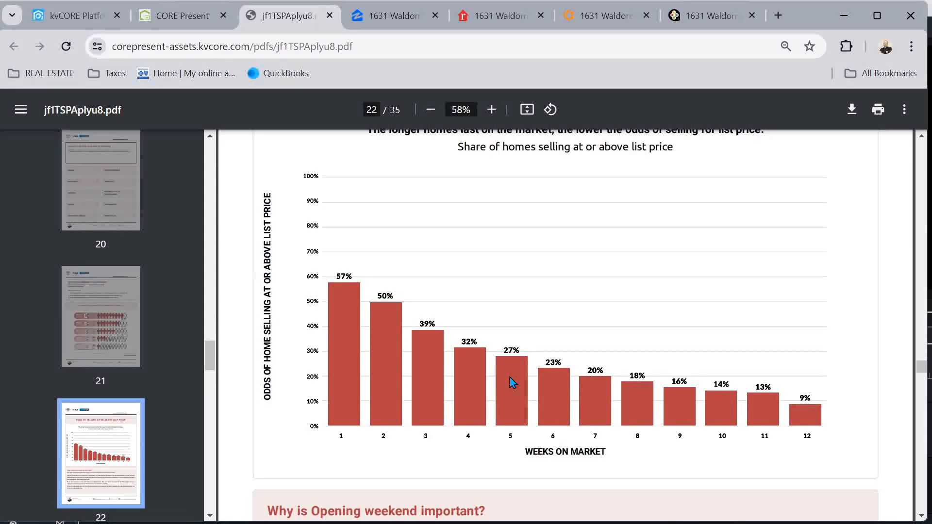
{"action": "scroll", "coordinate": [509, 378], "scroll_direction": "down", "scroll_amount": 15}
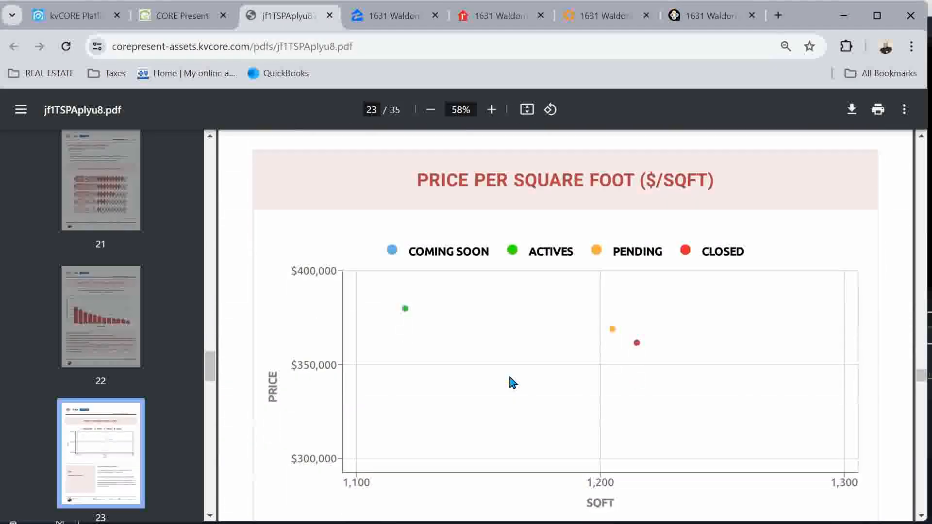
Review the selling pace and Fresh/Stale map pages of the PDF
{"action": "scroll", "coordinate": [514, 383], "scroll_direction": "down", "scroll_amount": 2}
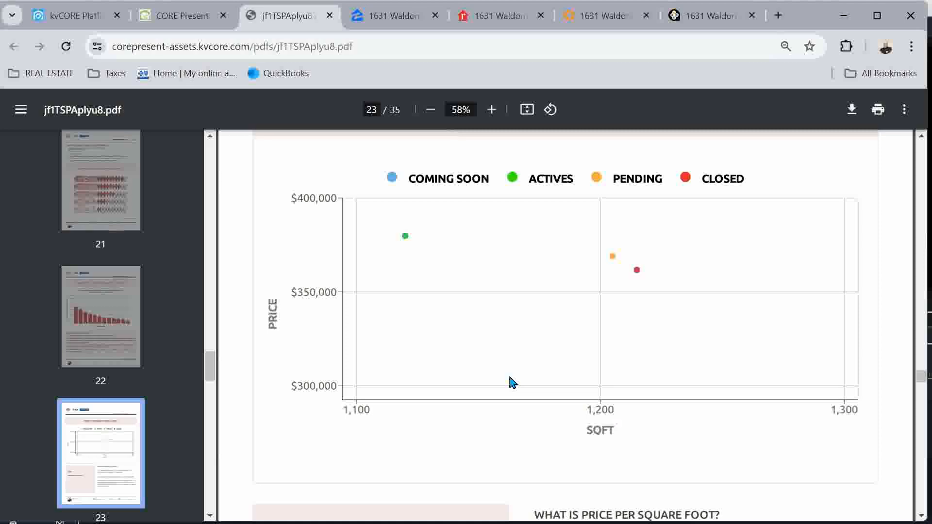
{"action": "scroll", "coordinate": [513, 383], "scroll_direction": "down", "scroll_amount": 10}
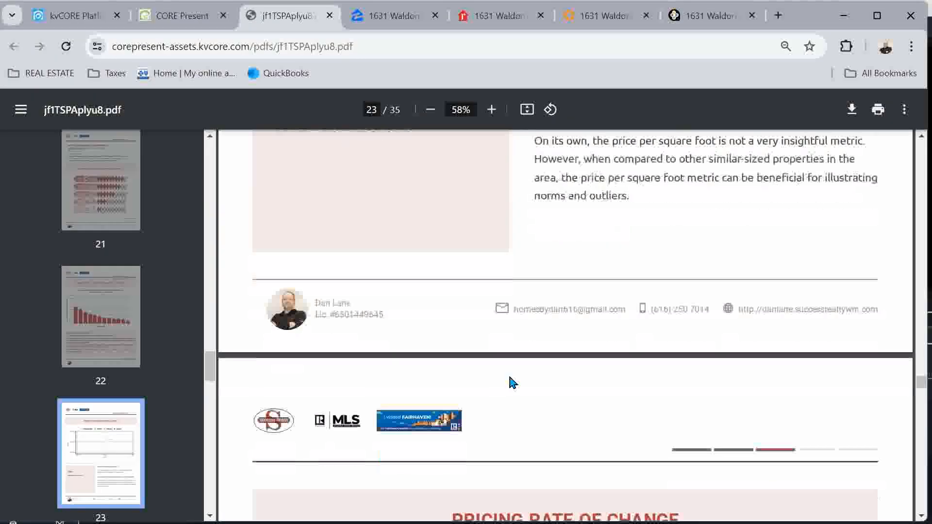
{"action": "scroll", "coordinate": [511, 383], "scroll_direction": "down", "scroll_amount": 15}
{"action": "scroll", "coordinate": [511, 383], "scroll_direction": "down", "scroll_amount": 15}
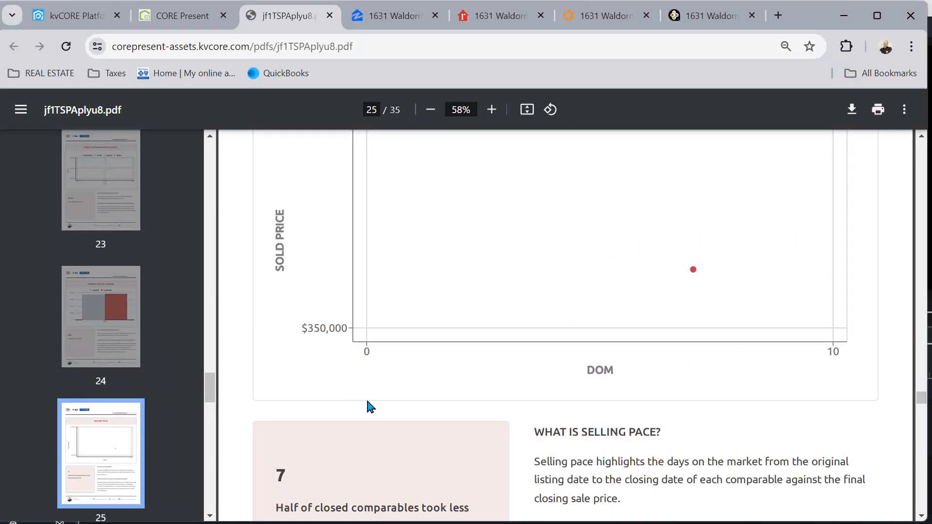
{"action": "scroll", "coordinate": [369, 407], "scroll_direction": "down", "scroll_amount": 3}
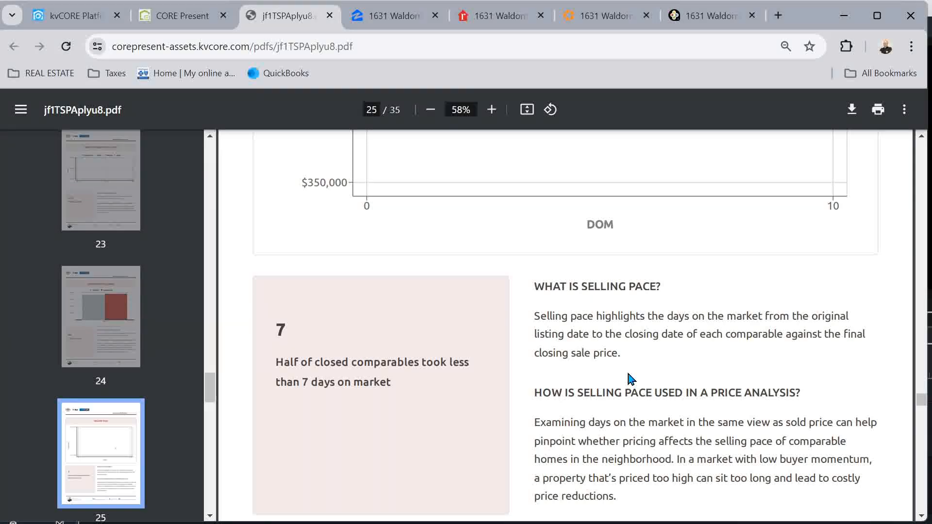
{"action": "scroll", "coordinate": [631, 379], "scroll_direction": "down", "scroll_amount": 10}
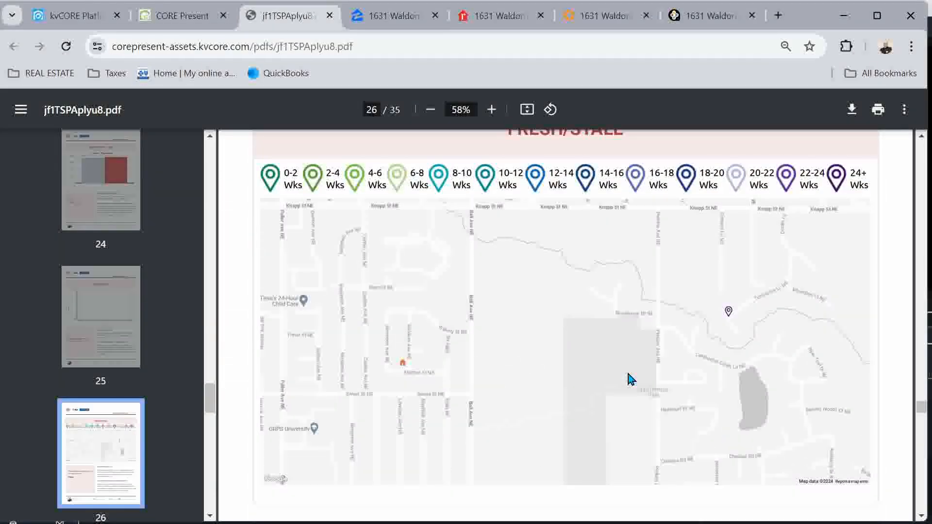
{"action": "scroll", "coordinate": [631, 378], "scroll_direction": "up", "scroll_amount": 3}
Continue past the monthly price pages to page 28's Active Shelf Life chart showing 0 days
{"action": "scroll", "coordinate": [631, 378], "scroll_direction": "down", "scroll_amount": 3}
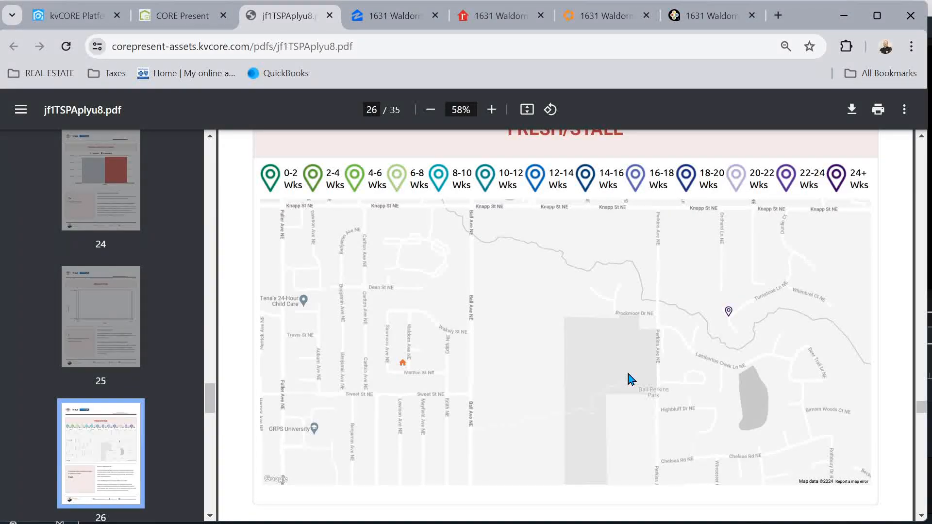
{"action": "scroll", "coordinate": [631, 378], "scroll_direction": "down", "scroll_amount": 9}
{"action": "scroll", "coordinate": [631, 379], "scroll_direction": "down", "scroll_amount": 9}
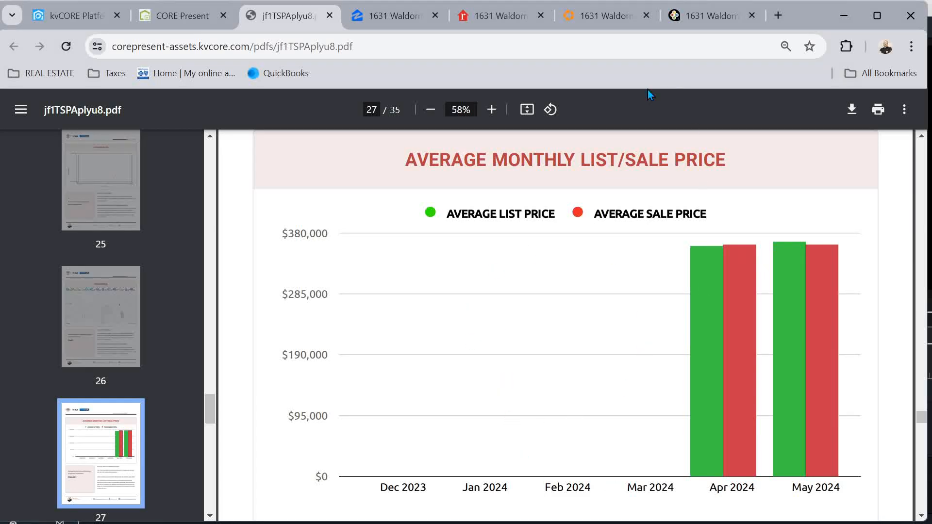
{"action": "scroll", "coordinate": [685, 320], "scroll_direction": "down", "scroll_amount": 10}
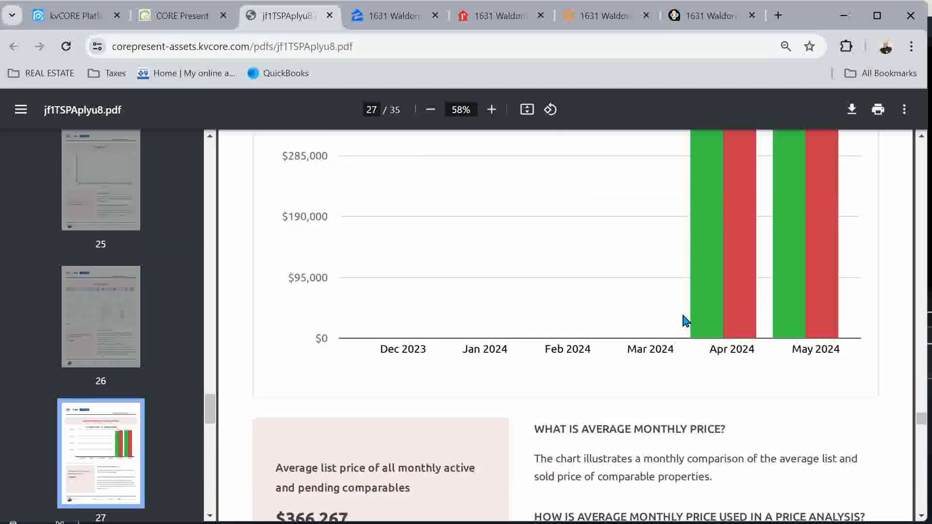
{"action": "scroll", "coordinate": [686, 320], "scroll_direction": "down", "scroll_amount": 9}
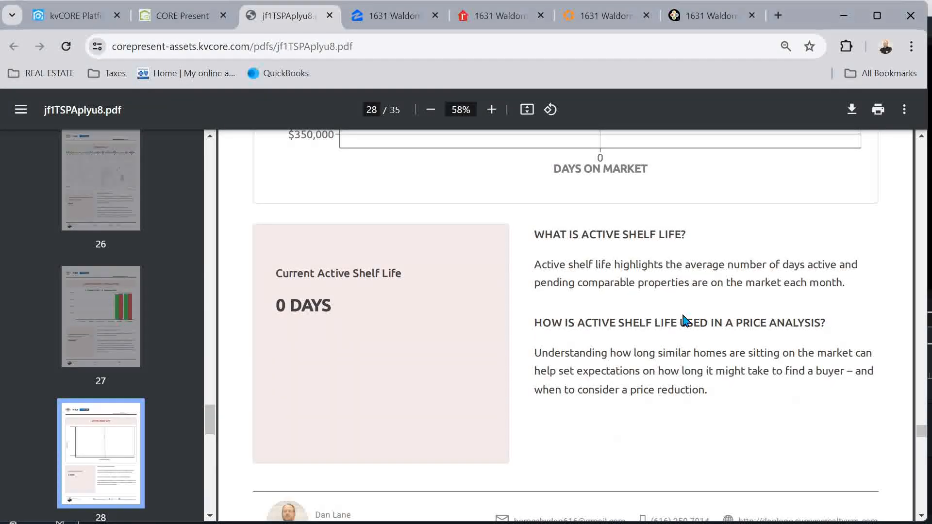
{"action": "scroll", "coordinate": [685, 321], "scroll_direction": "down", "scroll_amount": 9}
{"action": "scroll", "coordinate": [685, 320], "scroll_direction": "up", "scroll_amount": 11}
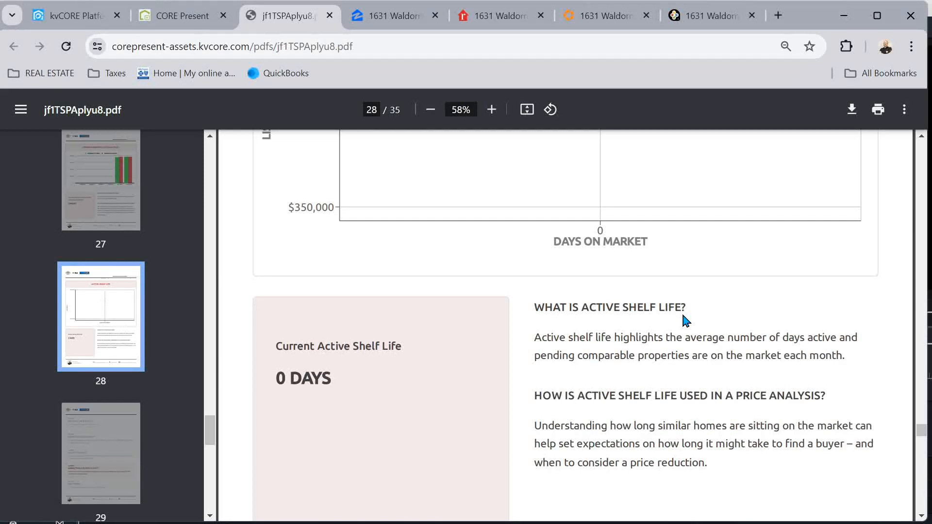
Review page 30's I Have Buyers funnel and table, then reach page 31, My Marketing Plan
{"action": "scroll", "coordinate": [686, 320], "scroll_direction": "down", "scroll_amount": 10}
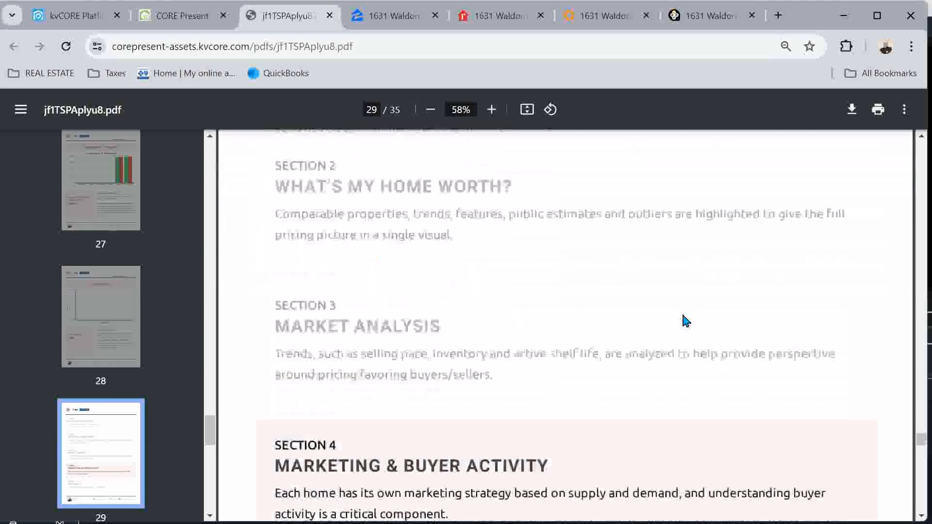
{"action": "scroll", "coordinate": [685, 320], "scroll_direction": "down", "scroll_amount": 14}
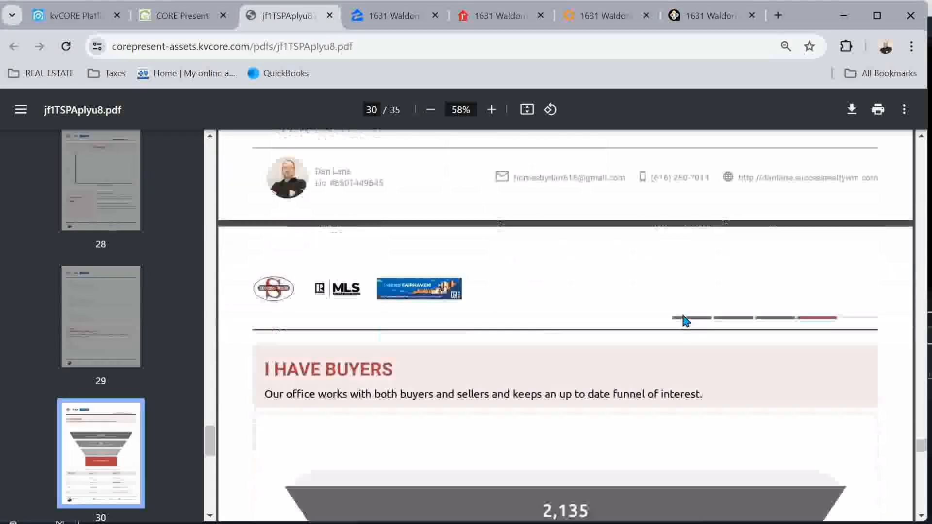
{"action": "scroll", "coordinate": [683, 316], "scroll_direction": "down", "scroll_amount": 3}
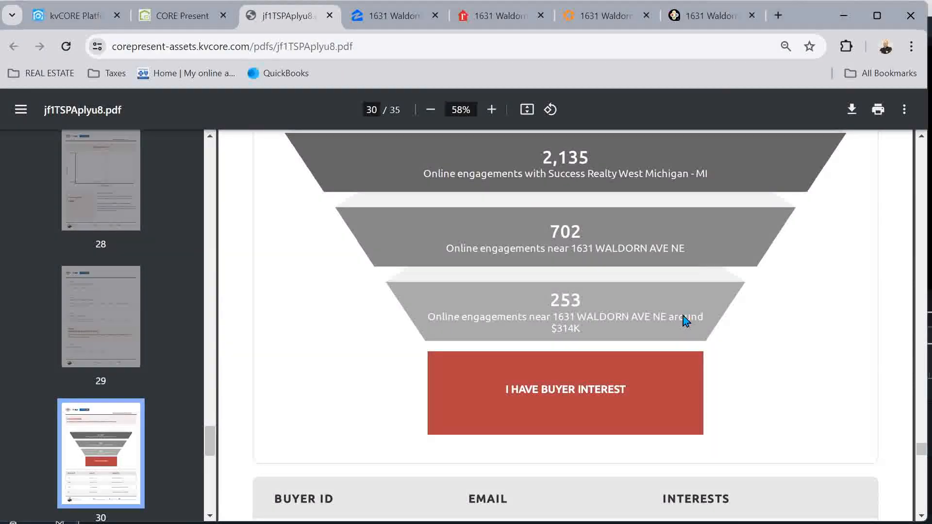
{"action": "scroll", "coordinate": [667, 249], "scroll_direction": "up", "scroll_amount": 2}
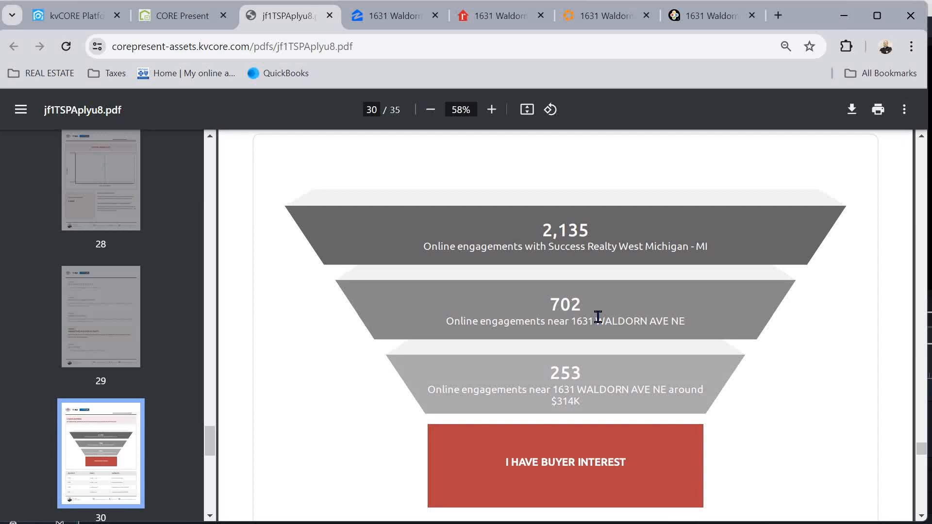
{"action": "scroll", "coordinate": [598, 317], "scroll_direction": "down", "scroll_amount": 5}
{"action": "scroll", "coordinate": [598, 316], "scroll_direction": "up", "scroll_amount": 2}
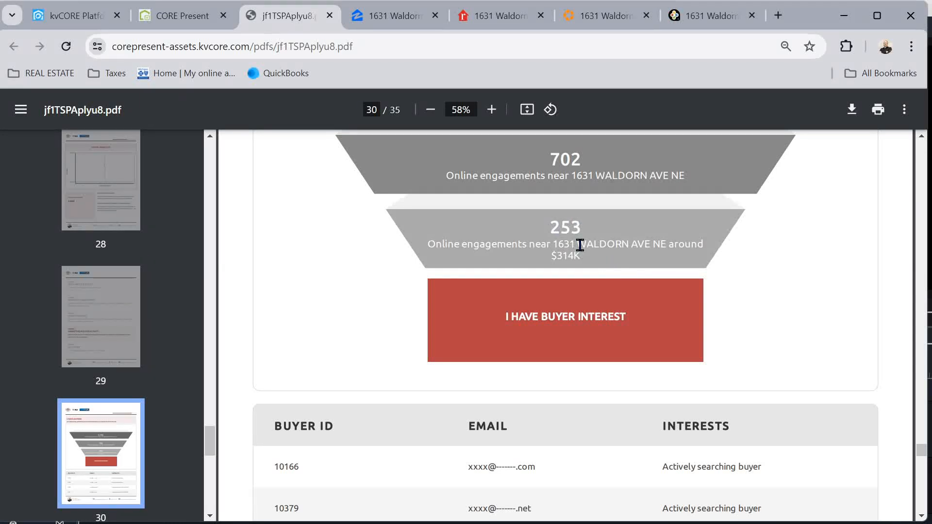
{"action": "scroll", "coordinate": [579, 245], "scroll_direction": "down", "scroll_amount": 15}
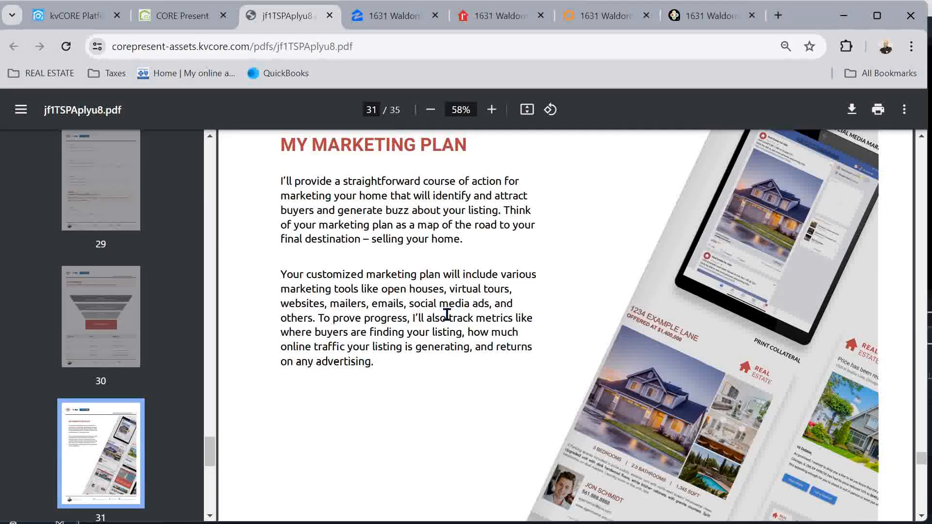
Page through the CORE Social and PropertyBoost pages to the final Thank You page, 35 of 35
{"action": "scroll", "coordinate": [447, 315], "scroll_direction": "down", "scroll_amount": 2}
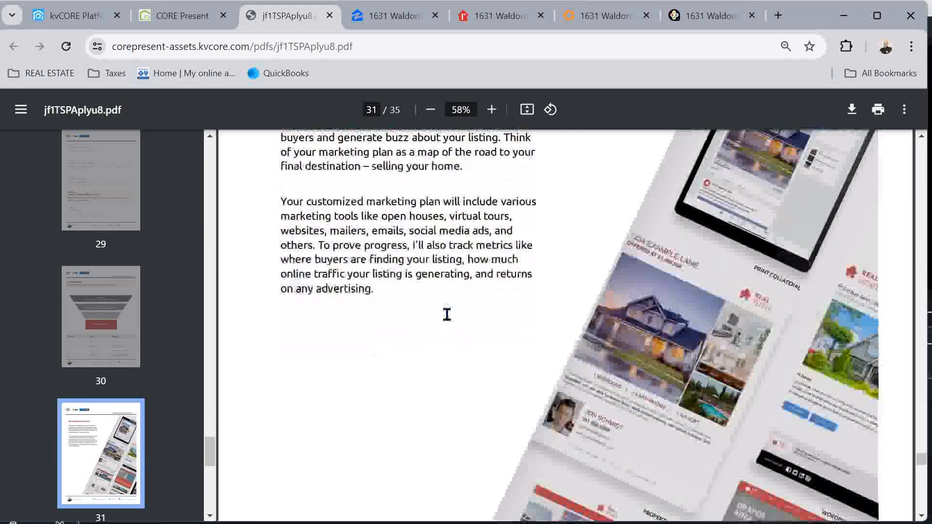
{"action": "scroll", "coordinate": [447, 315], "scroll_direction": "down", "scroll_amount": 15}
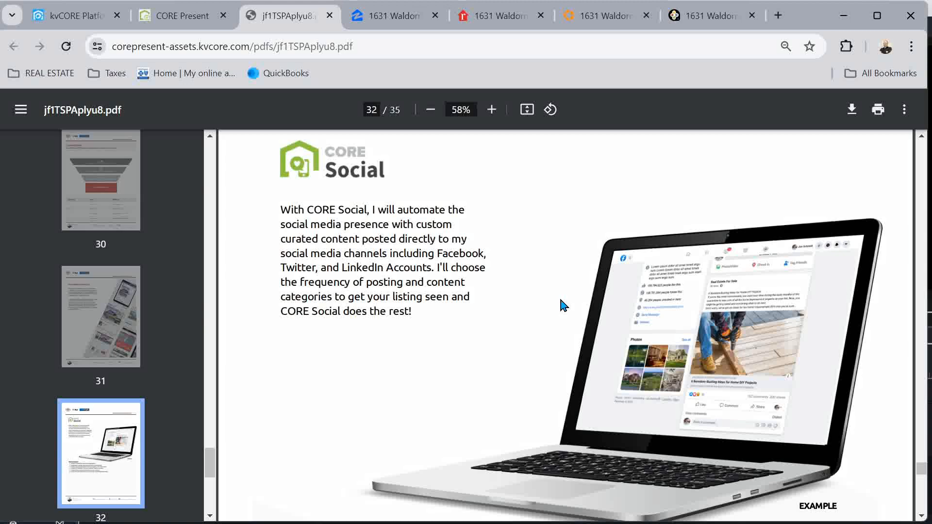
{"action": "scroll", "coordinate": [564, 304], "scroll_direction": "down", "scroll_amount": 10}
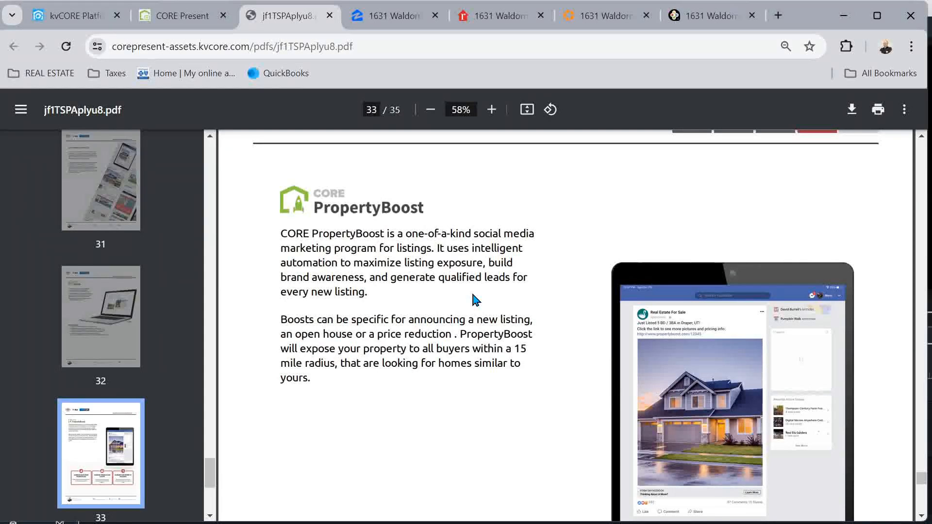
{"action": "scroll", "coordinate": [475, 299], "scroll_direction": "down", "scroll_amount": 12}
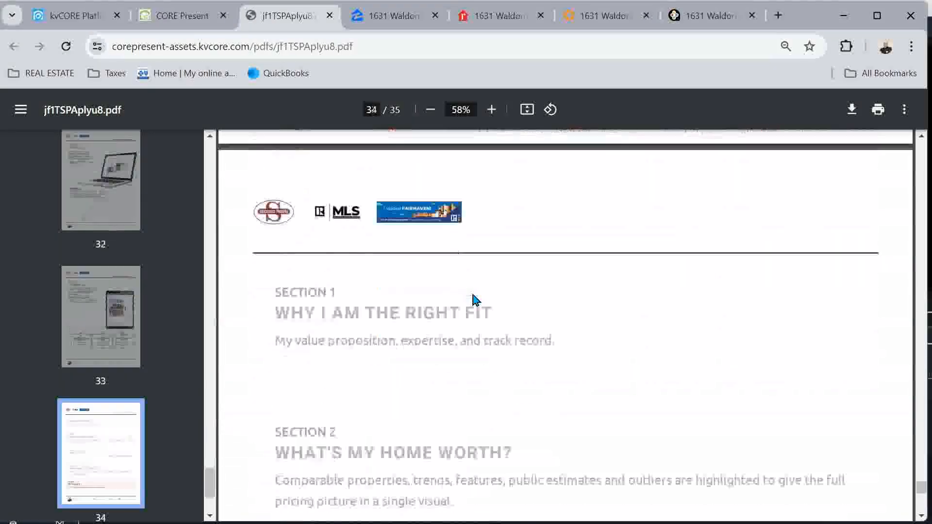
{"action": "scroll", "coordinate": [475, 300], "scroll_direction": "down", "scroll_amount": 12}
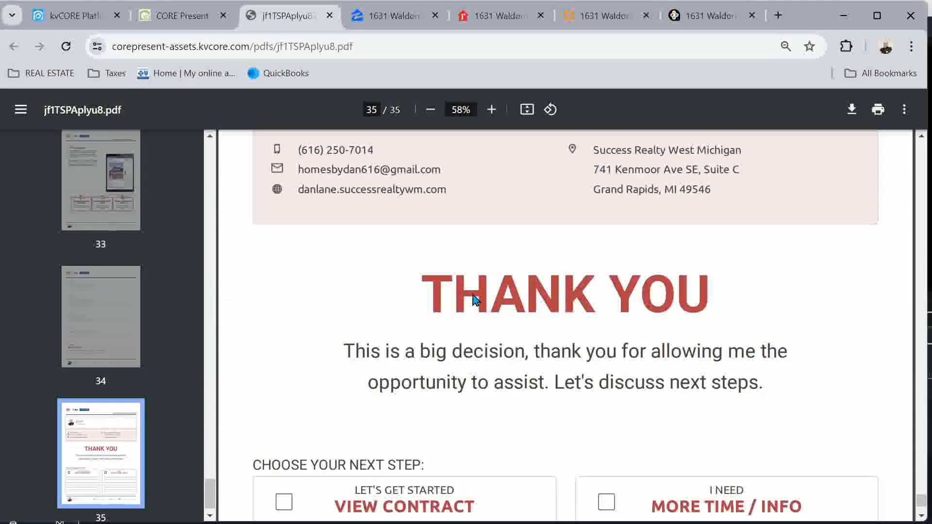